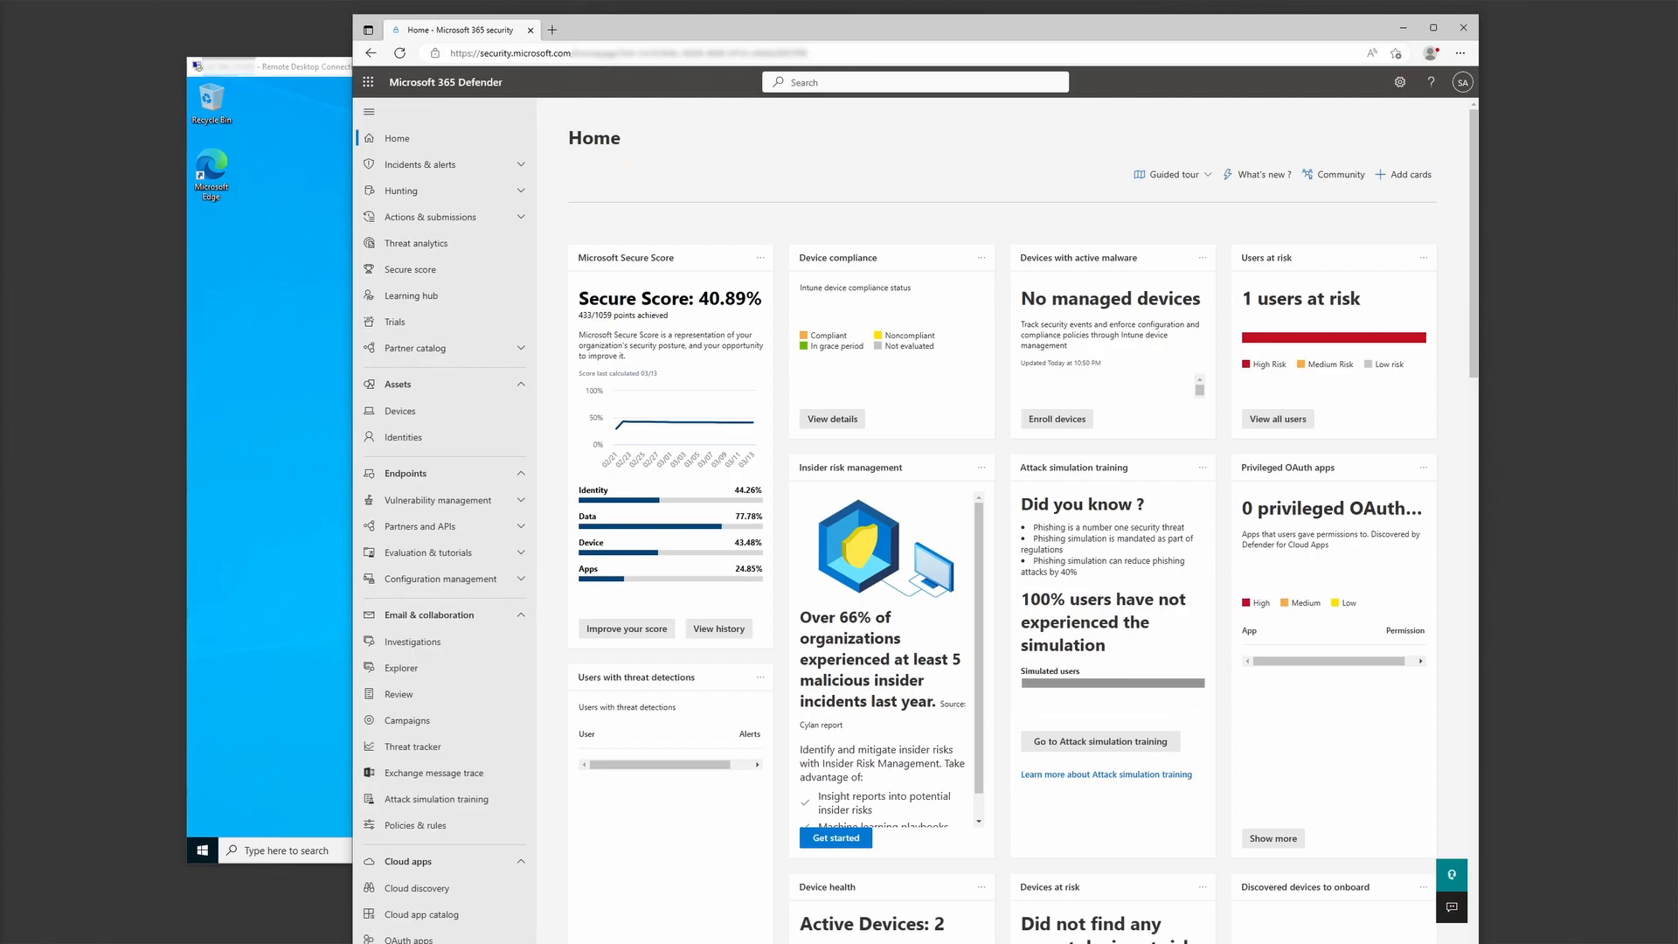
- Open the device management onboarding page in the Endpoints settings
{"action": "scroll", "coordinate": [445, 350], "scroll_direction": "down", "scroll_amount": 3}
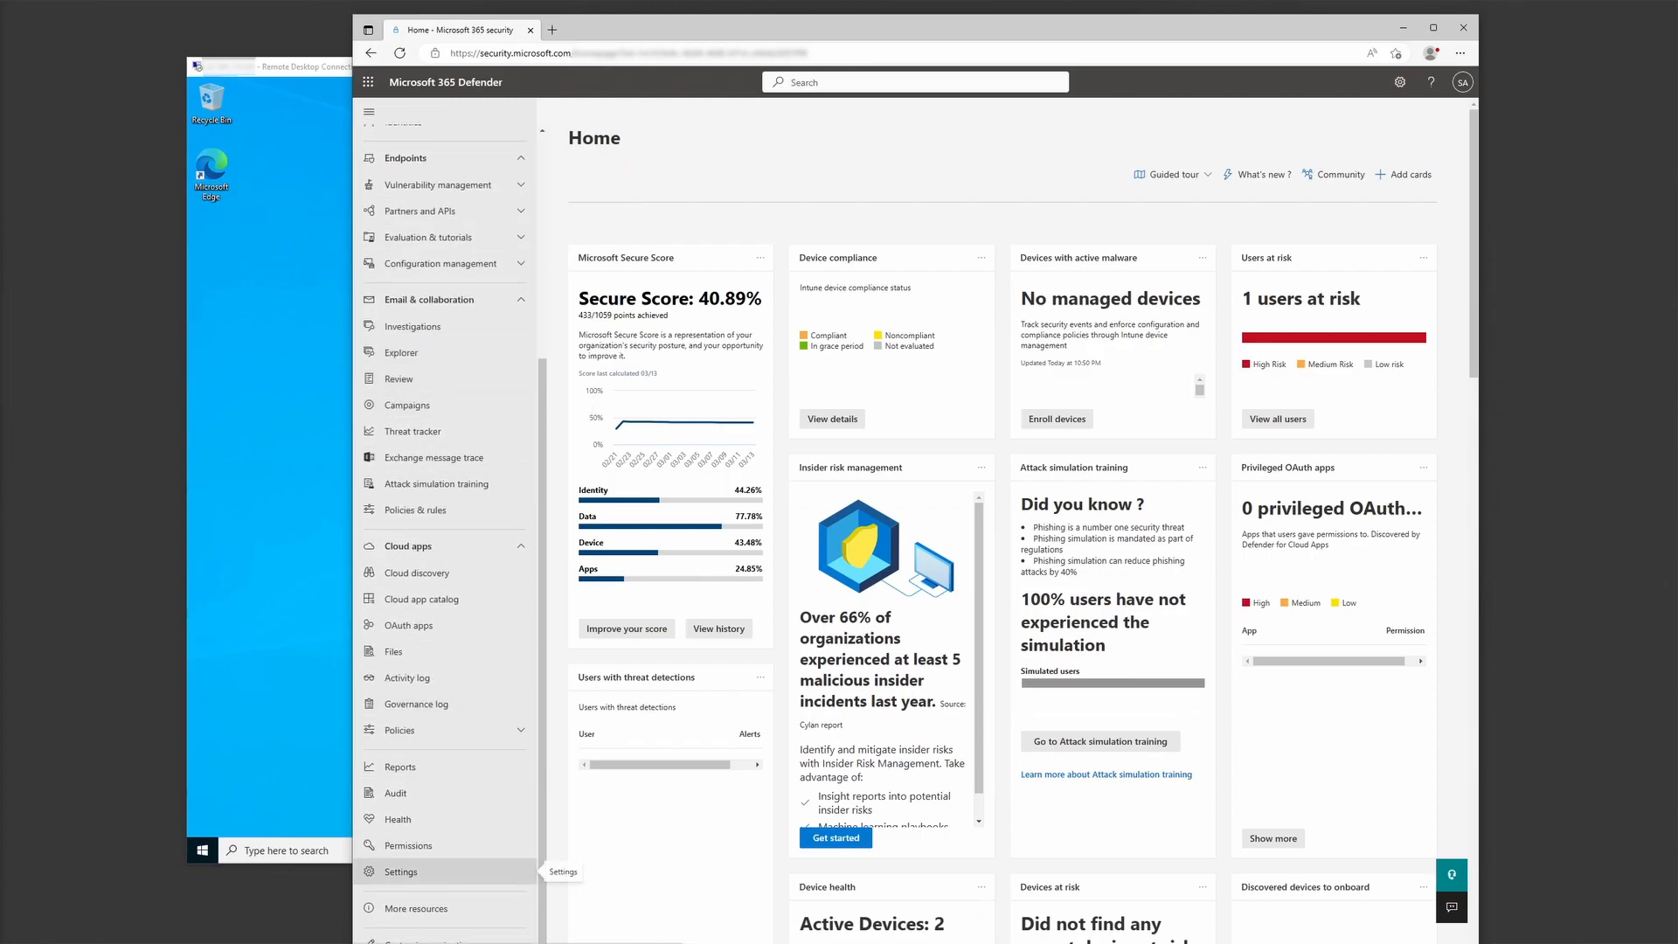
{"action": "left_click", "coordinate": [401, 871]}
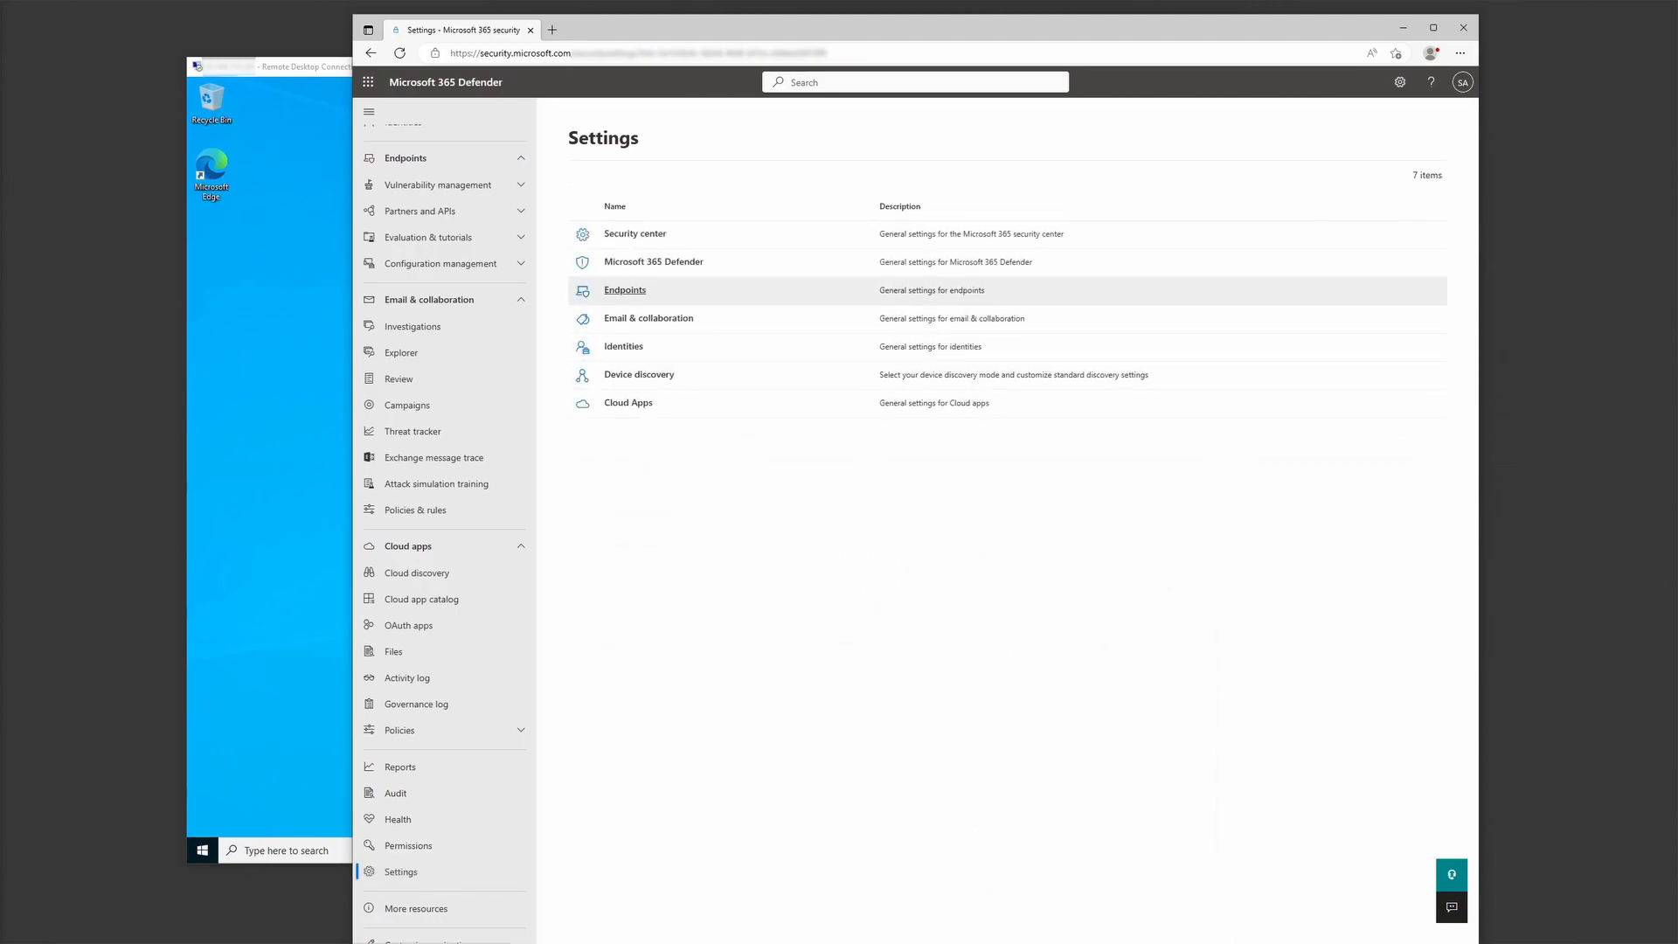
{"action": "left_click", "coordinate": [625, 291]}
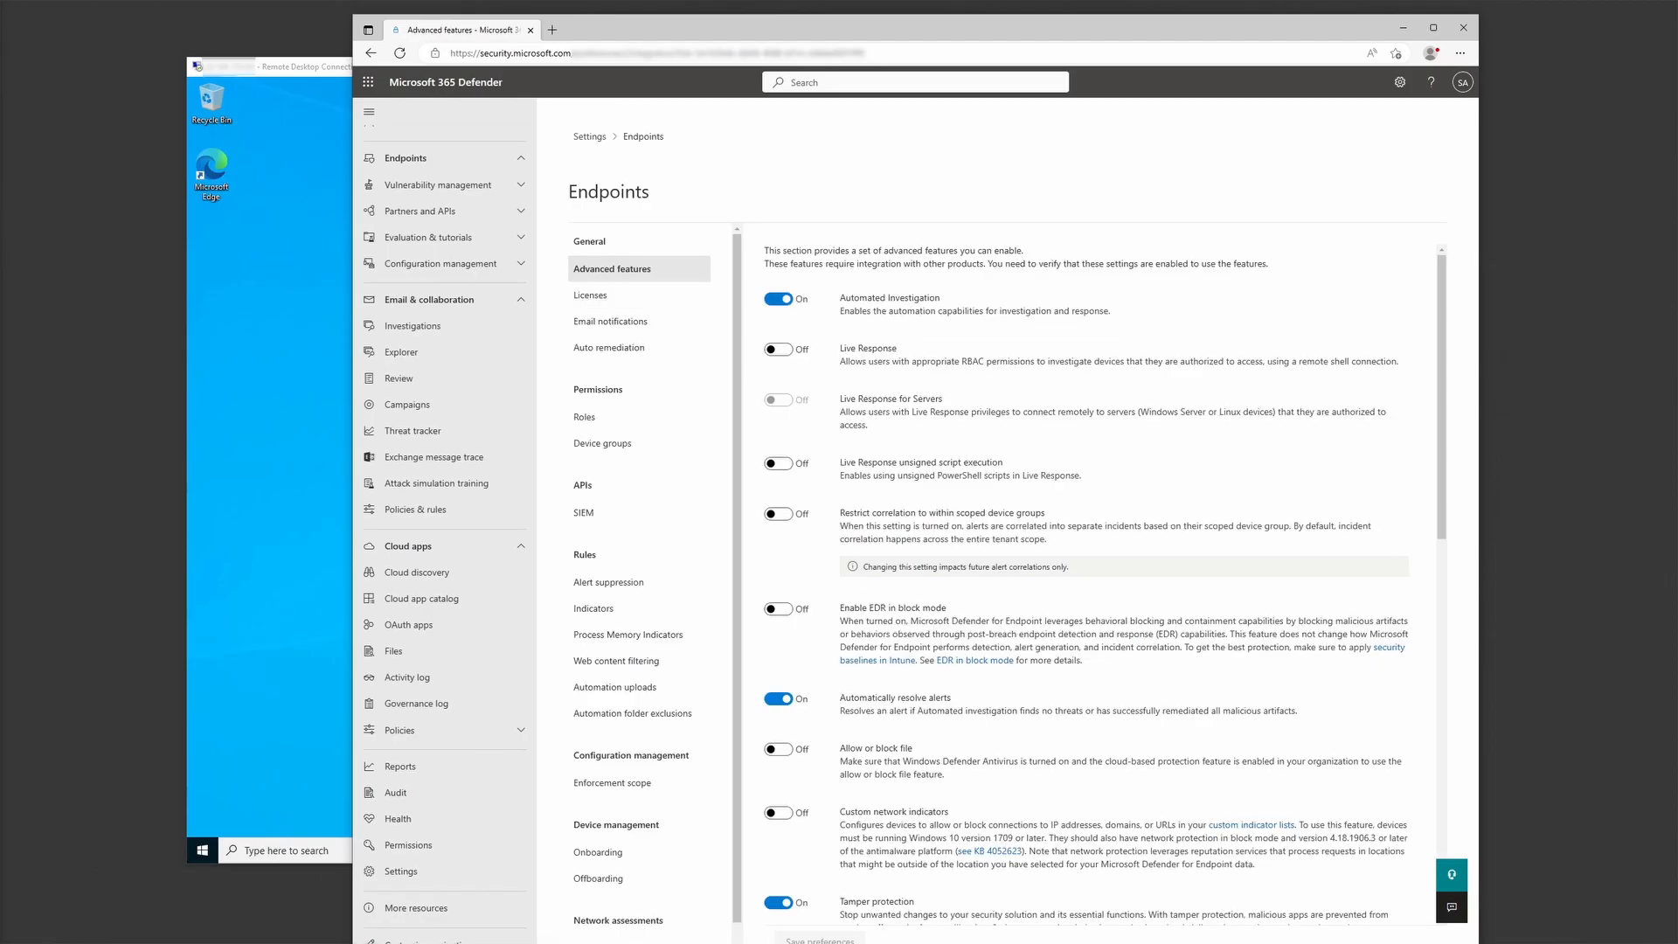
{"action": "scroll", "coordinate": [611, 442], "scroll_direction": "down", "scroll_amount": 1}
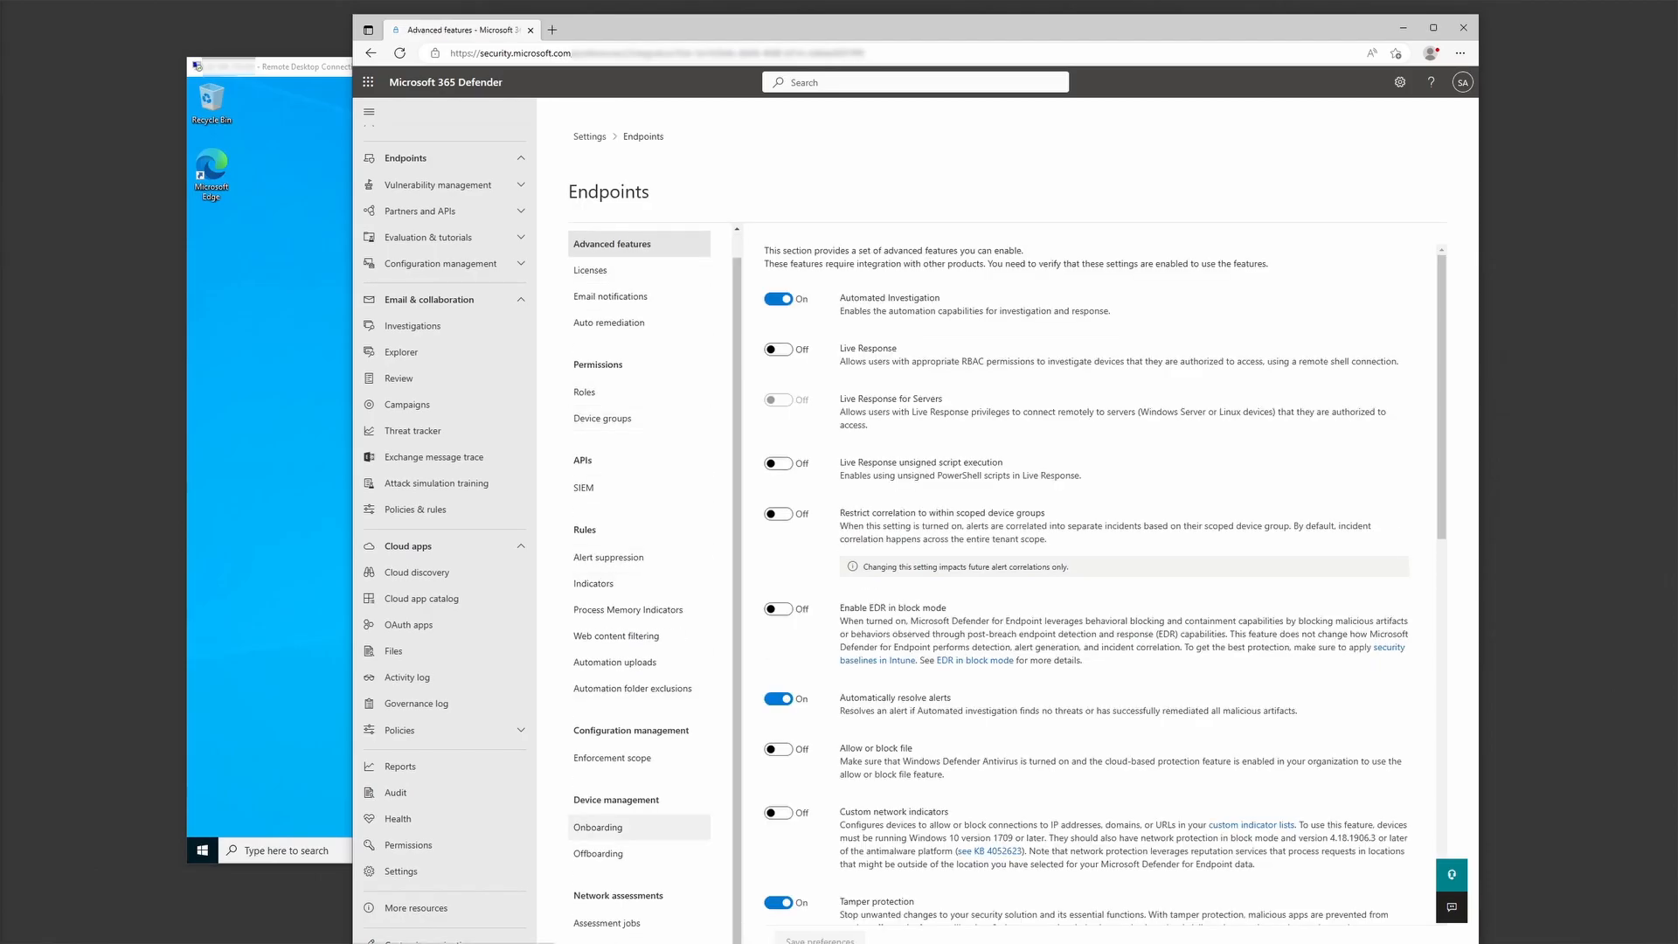
{"action": "left_click", "coordinate": [598, 827]}
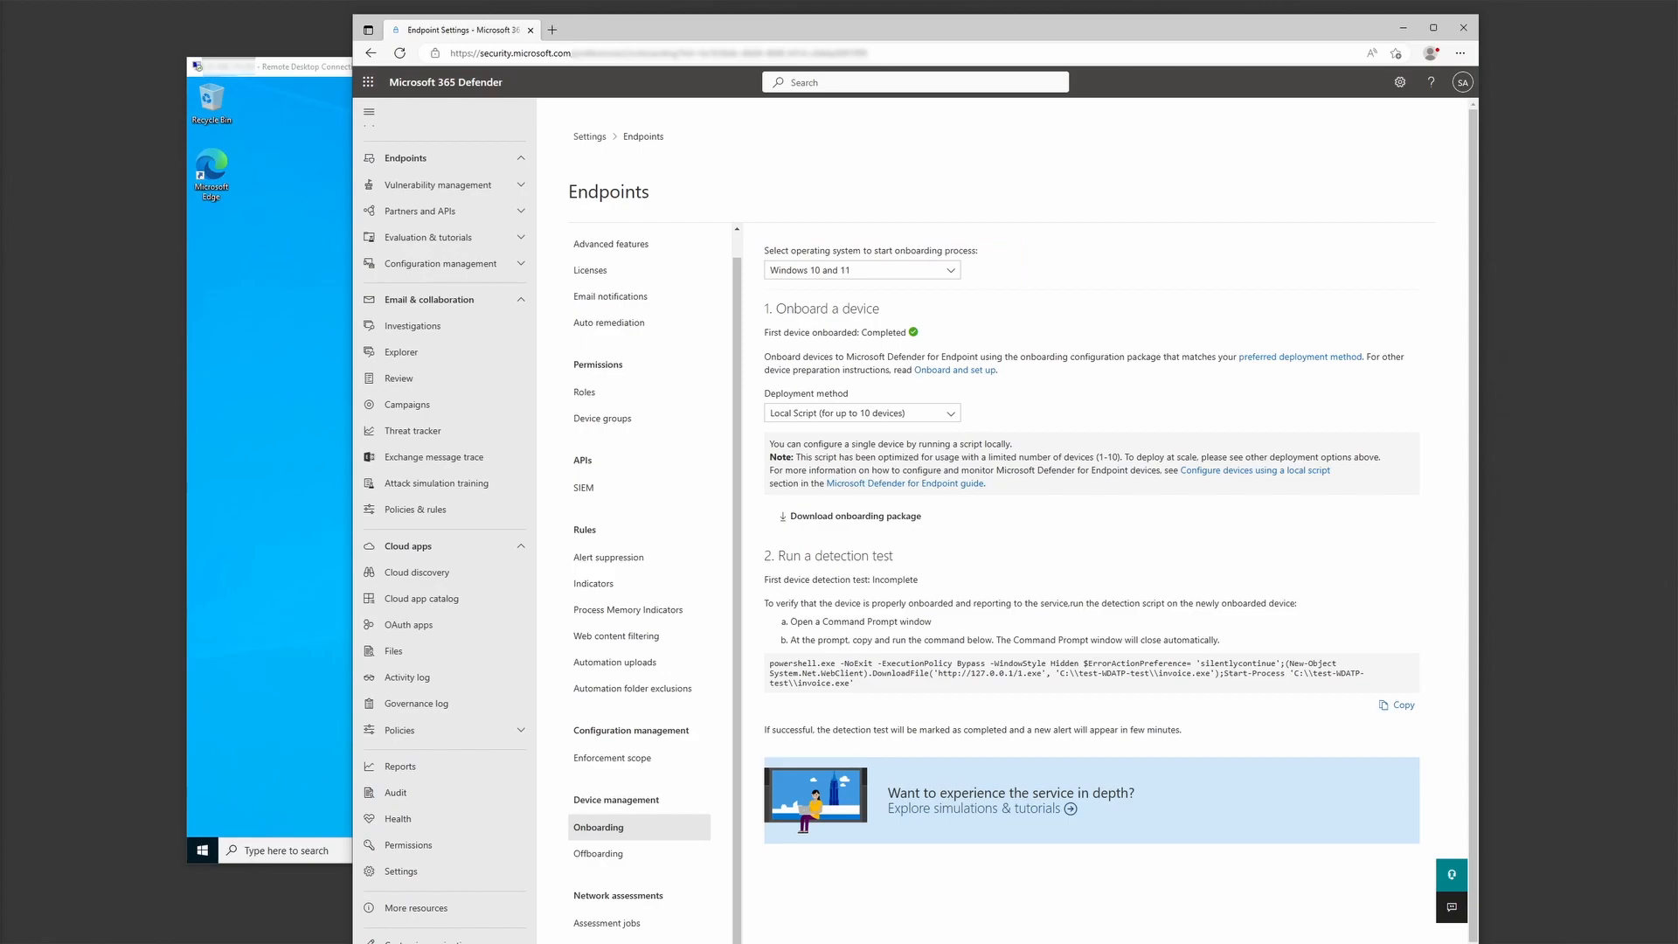
- Keep Windows 10 and 11 with the Local Script (for up to 10 devices) deployment method and download the onboarding package
{"action": "left_click", "coordinate": [863, 270]}
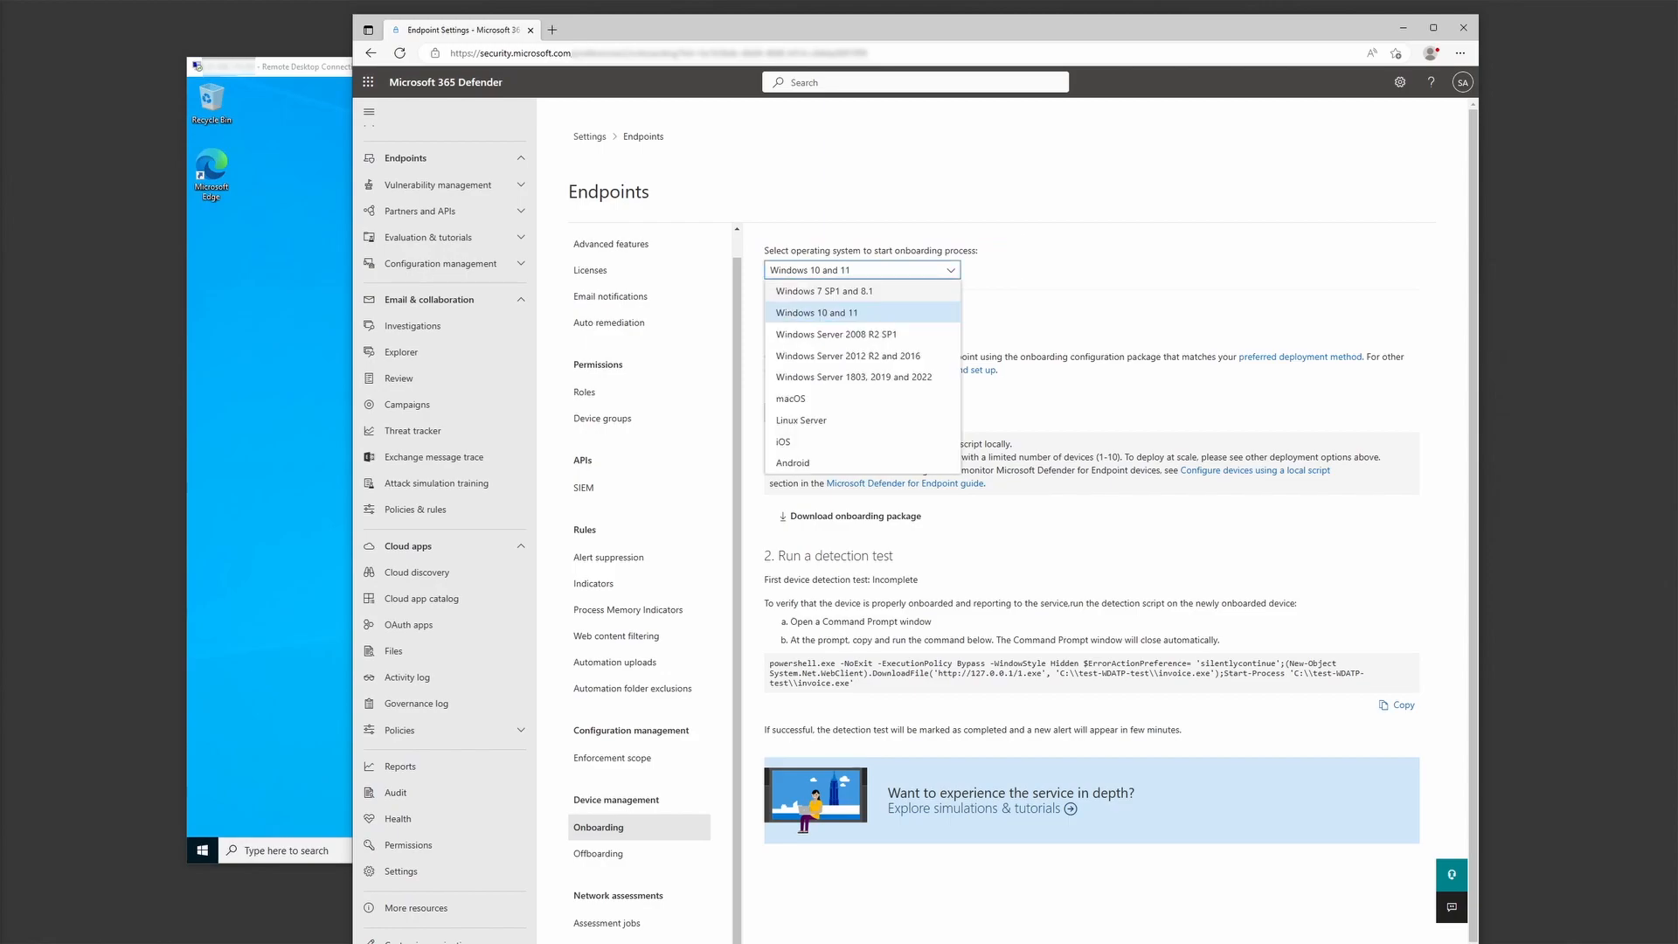
{"action": "key", "text": "Escape"}
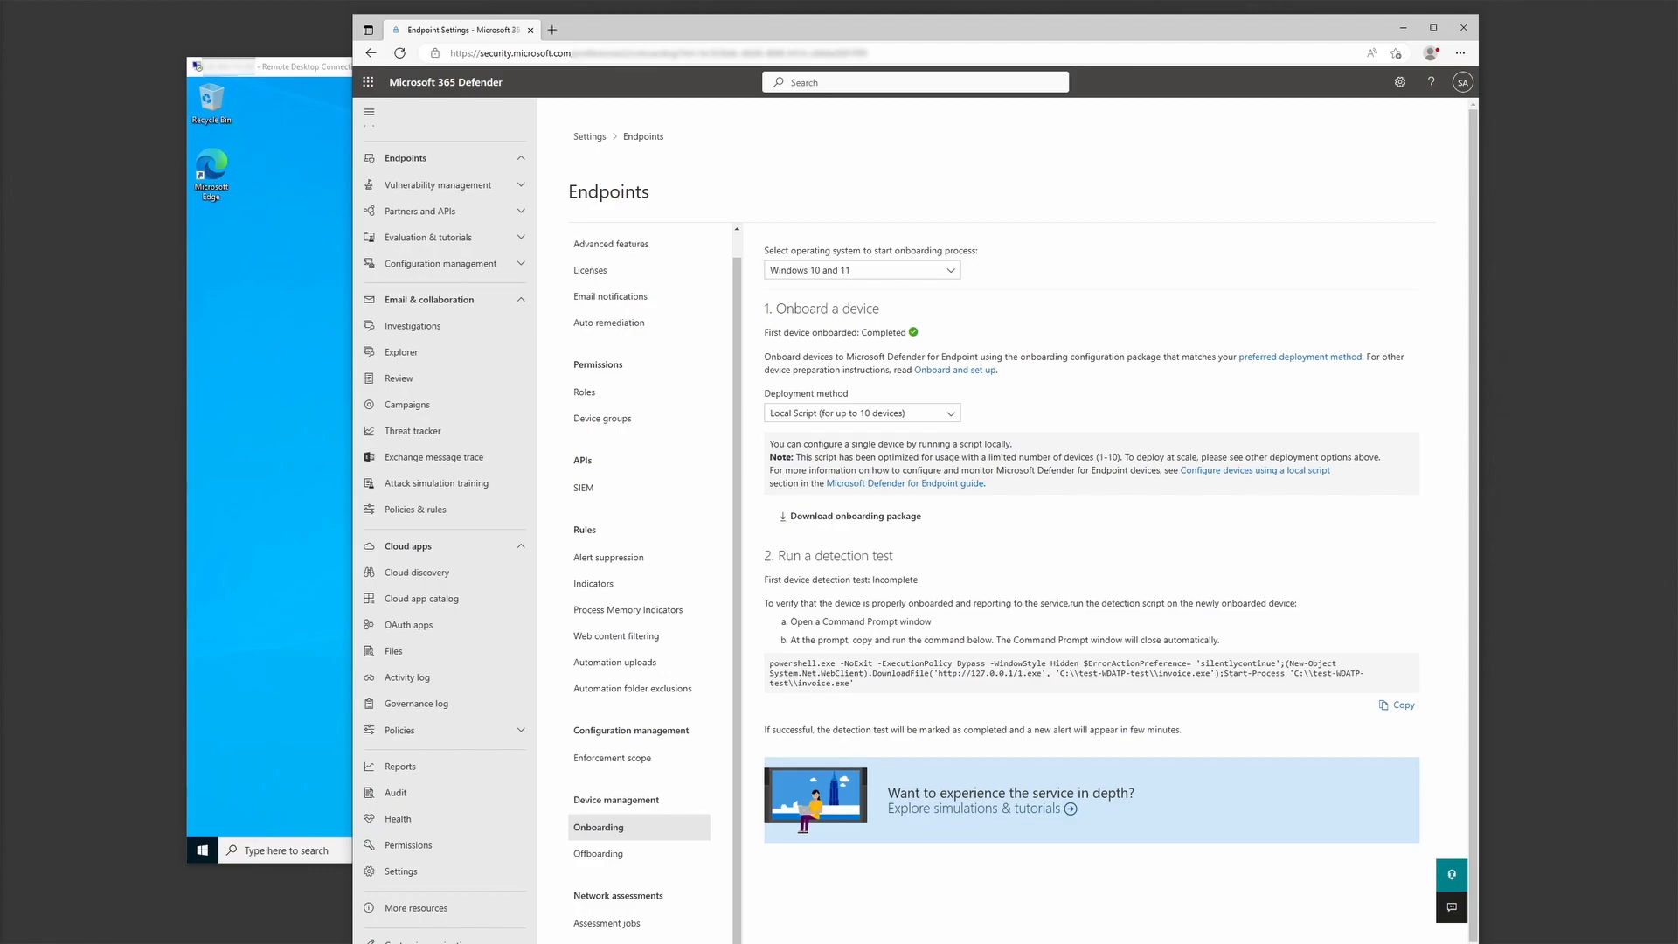
{"action": "key", "text": "Return"}
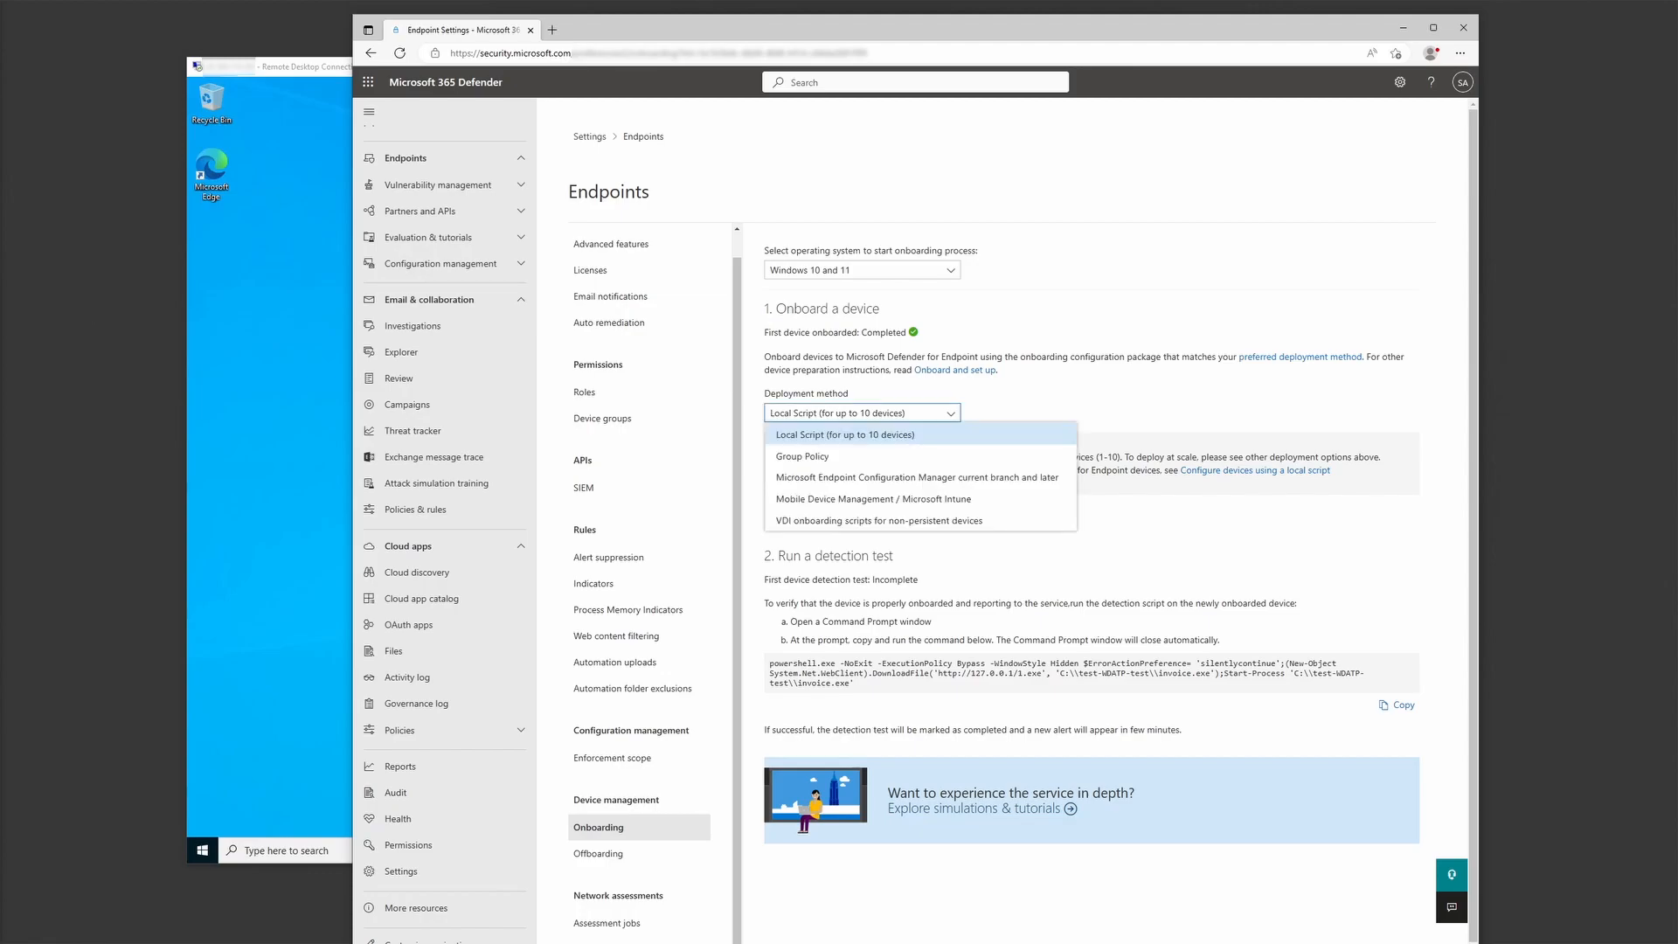
{"action": "key", "text": "Escape"}
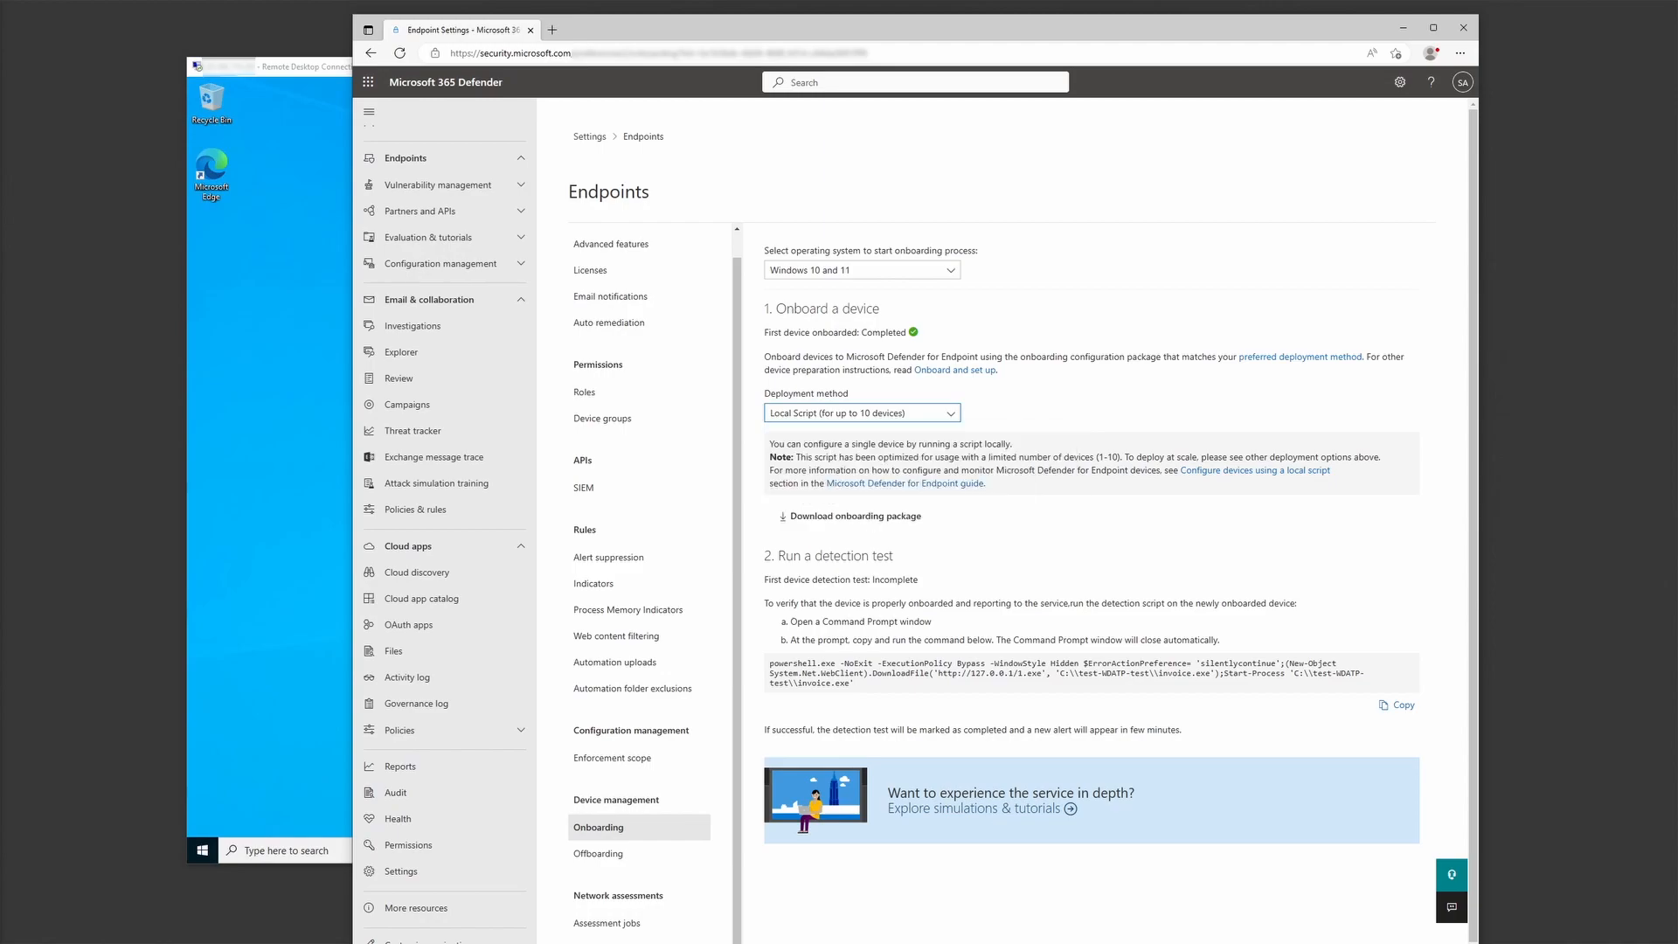
{"action": "key", "text": "Tab"}
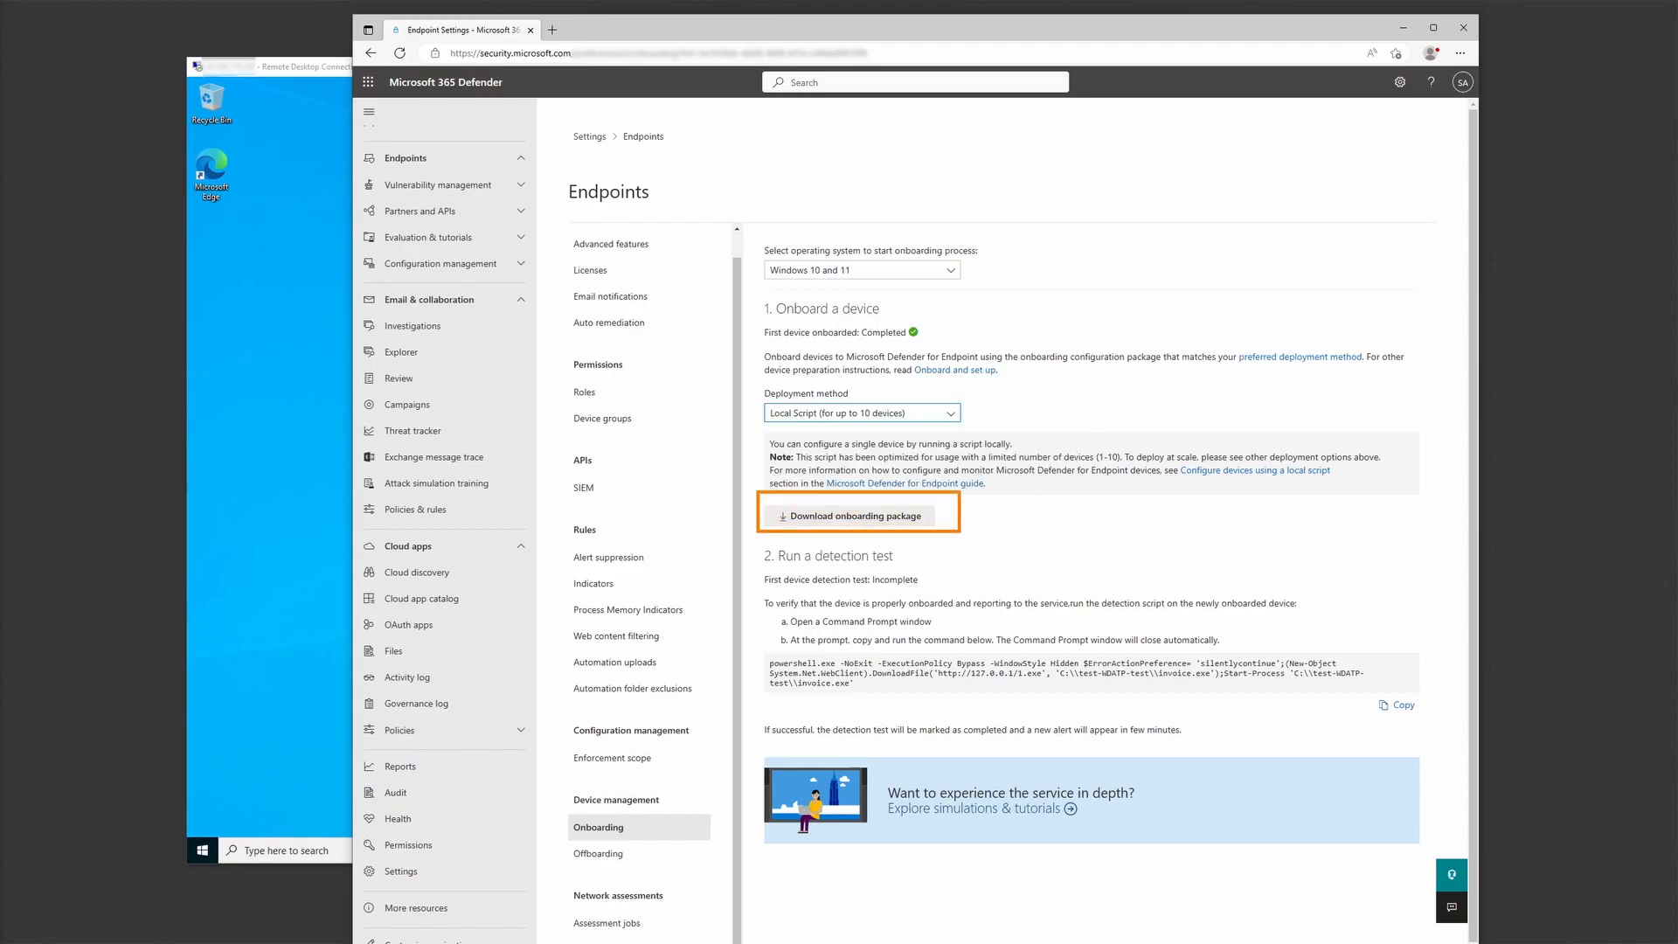
{"action": "key", "text": "Return"}
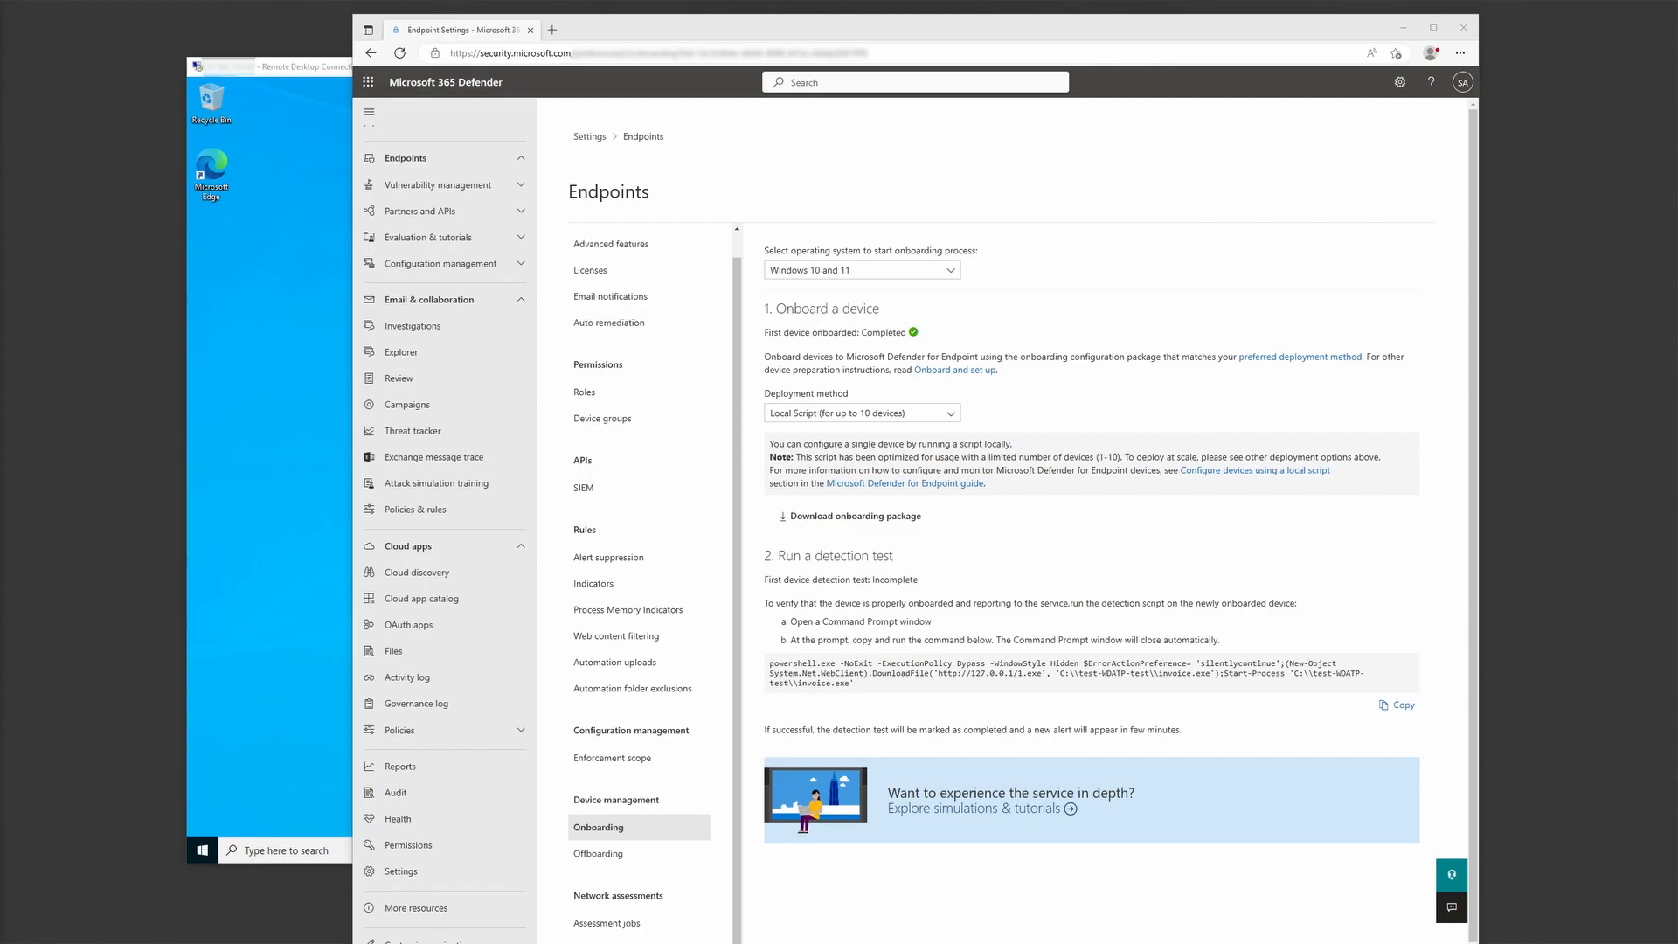
- Switch to the Remote Desktop session, paste the onboarding package onto its desktop and extract it to the default WindowsDefenderATPOnboardingPackage folder
{"action": "key", "text": "alt+Tab"}
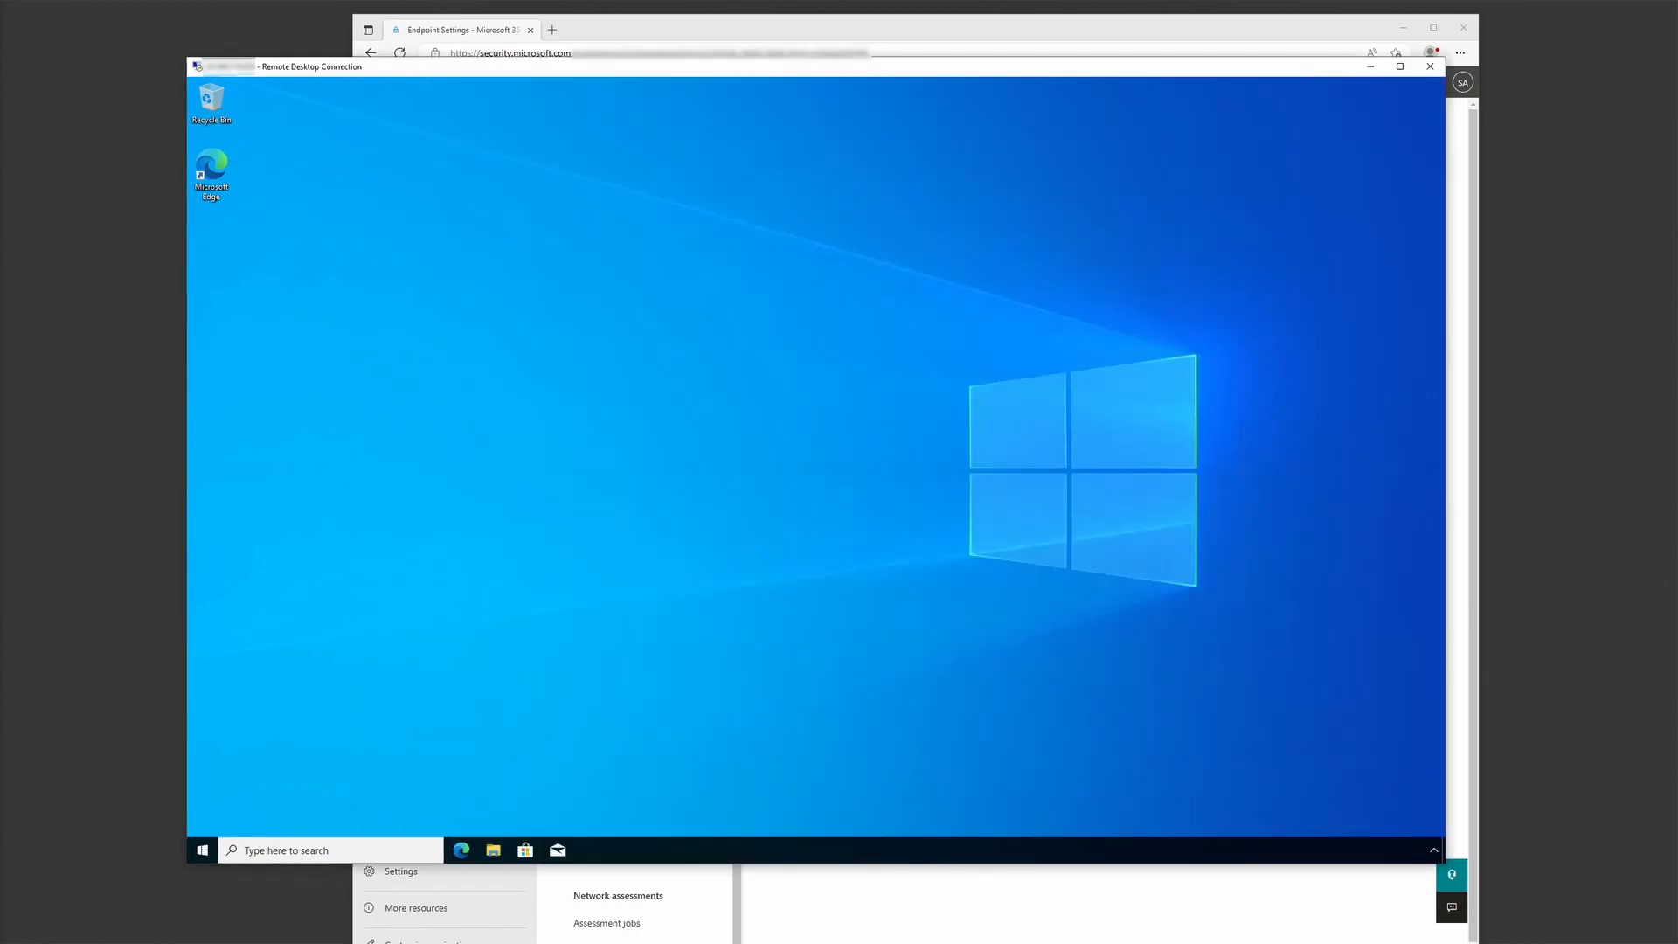
{"action": "key", "text": "ctrl+v"}
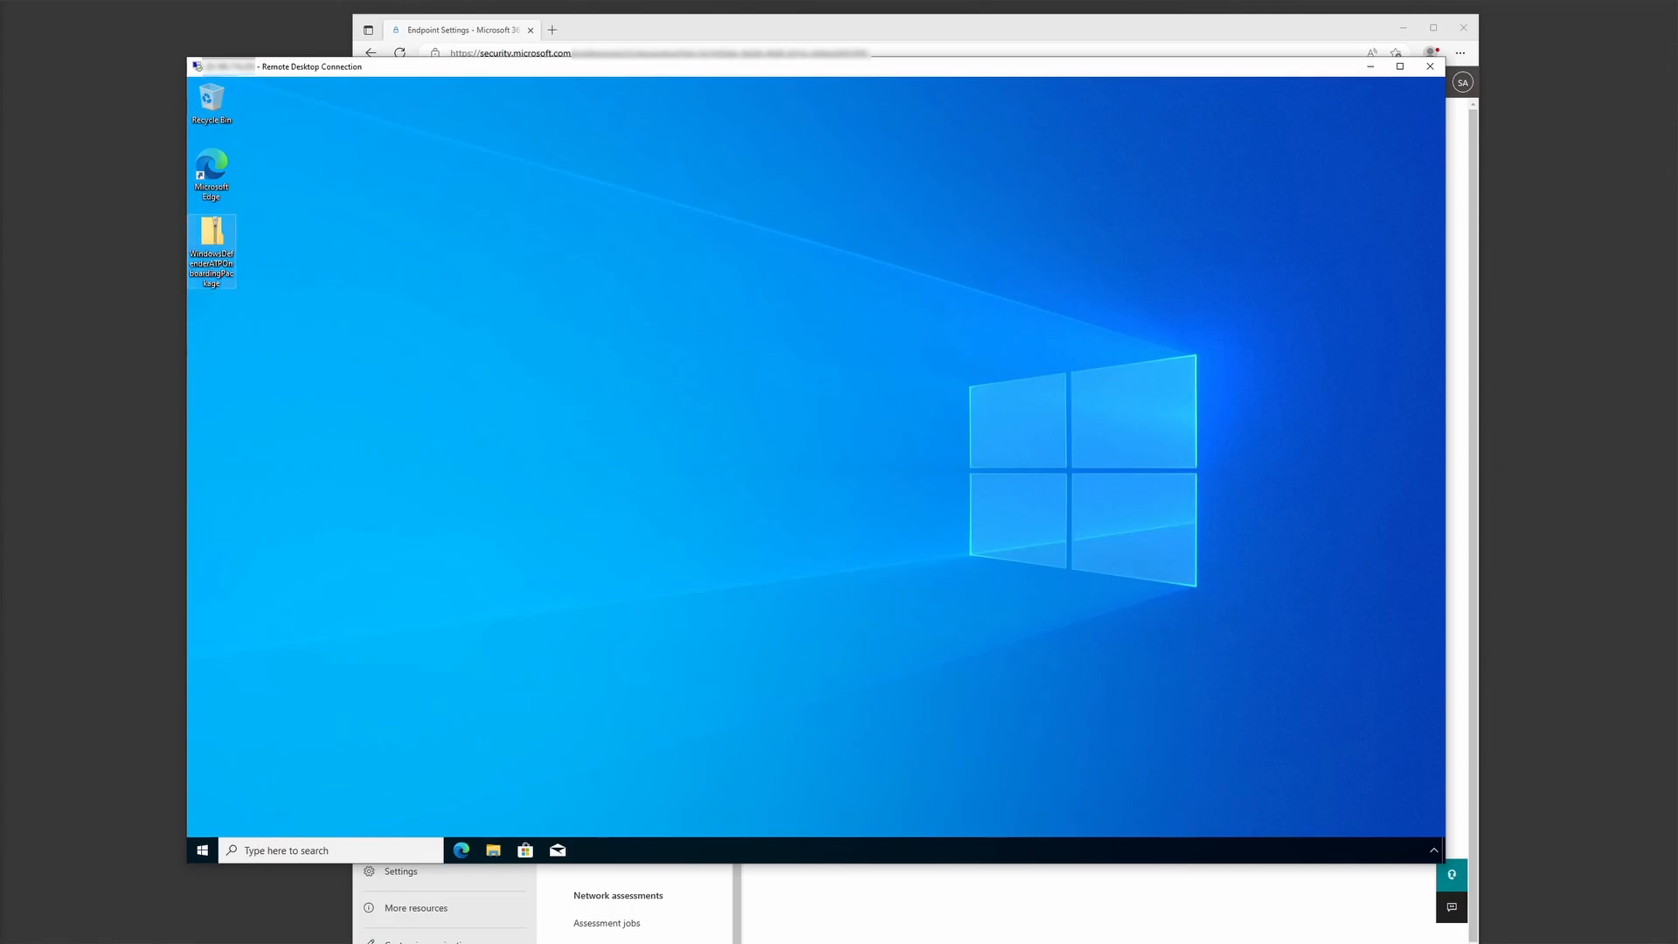
{"action": "right_click", "coordinate": [223, 234]}
{"action": "left_click", "coordinate": [262, 273]}
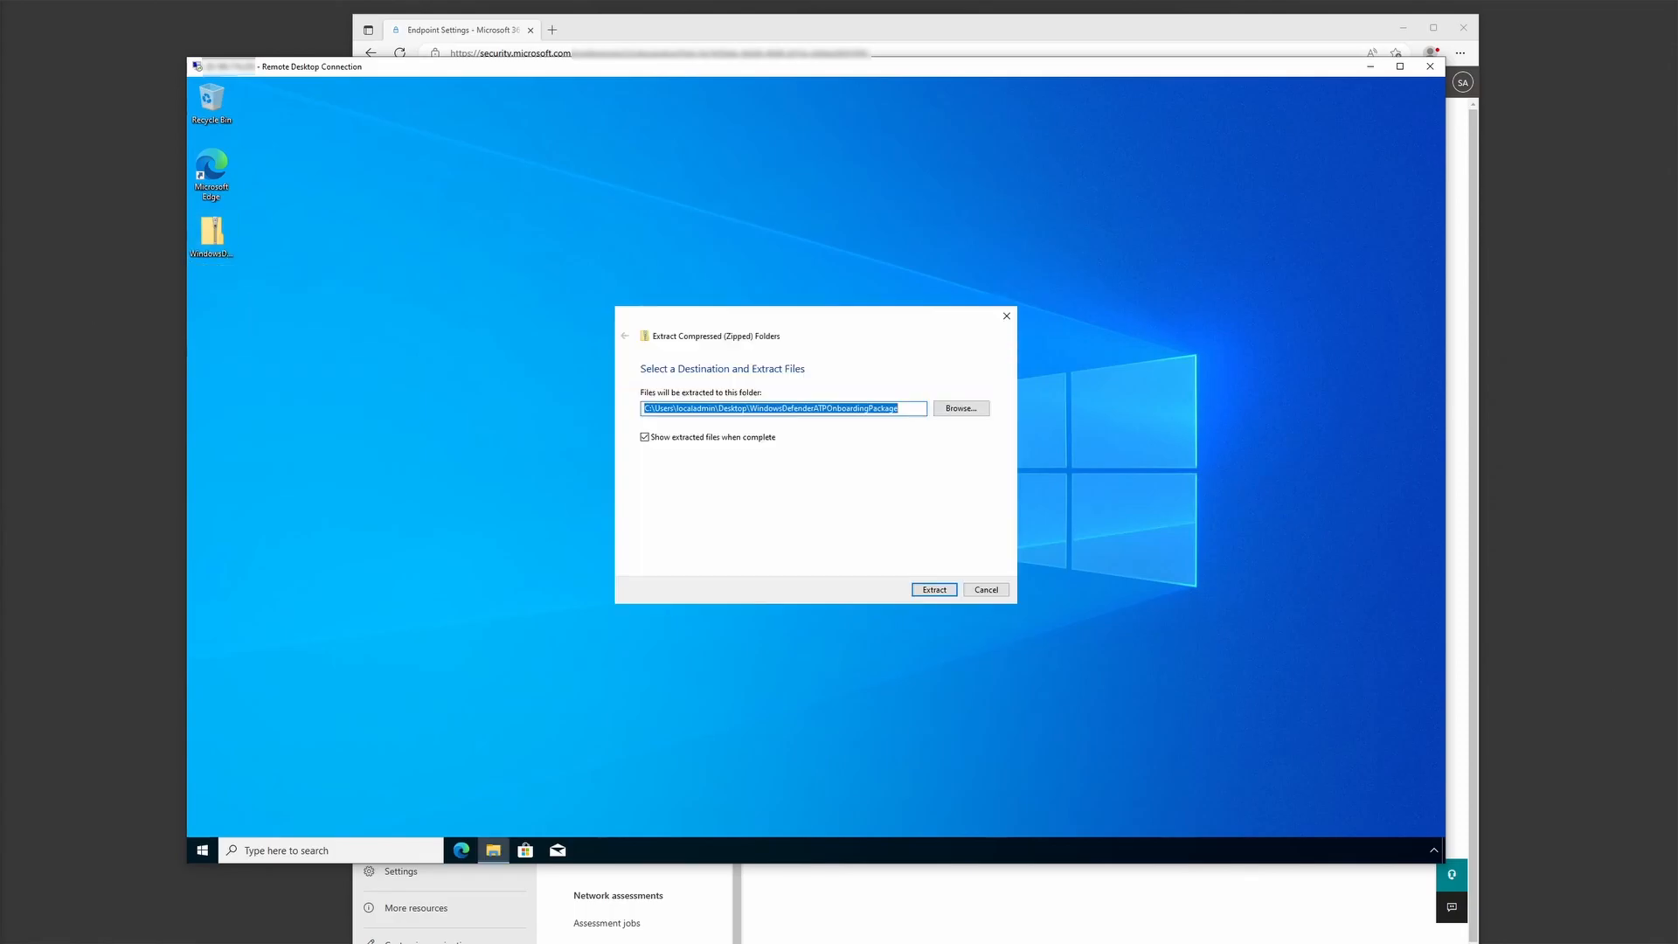
{"action": "key", "text": "Return"}
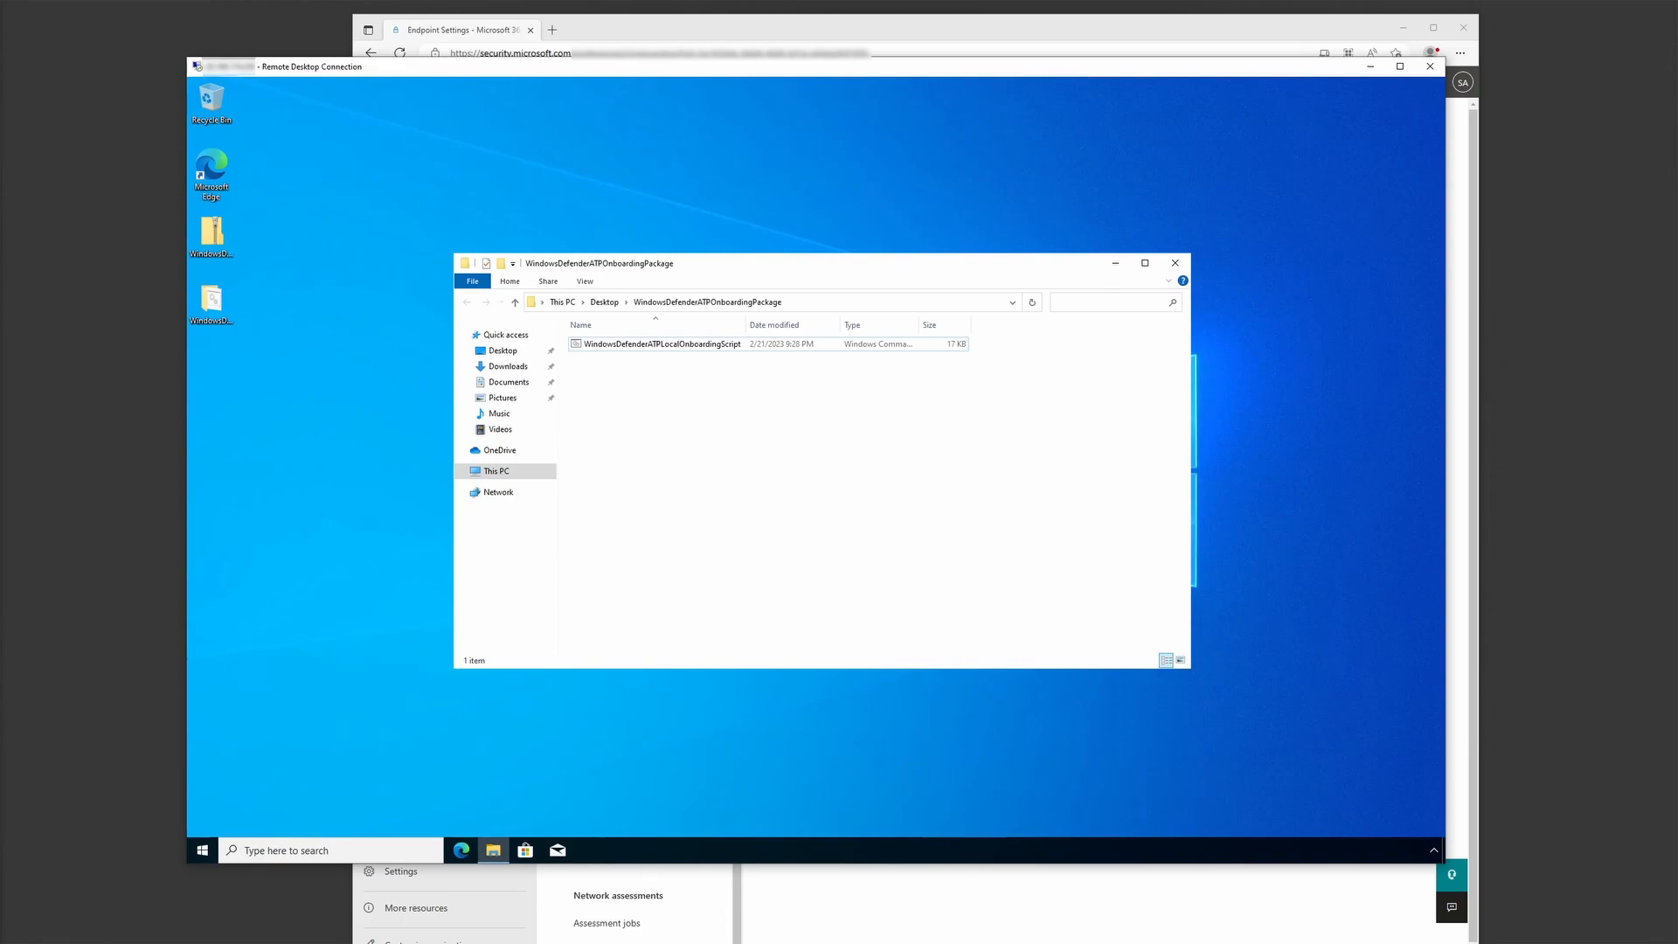
- Open a PowerShell window in the extracted WindowsDefenderATPOnboardingPackage folder
{"action": "right_click", "coordinate": [732, 344]}
{"action": "right_click", "coordinate": [705, 406], "text": "shift"}
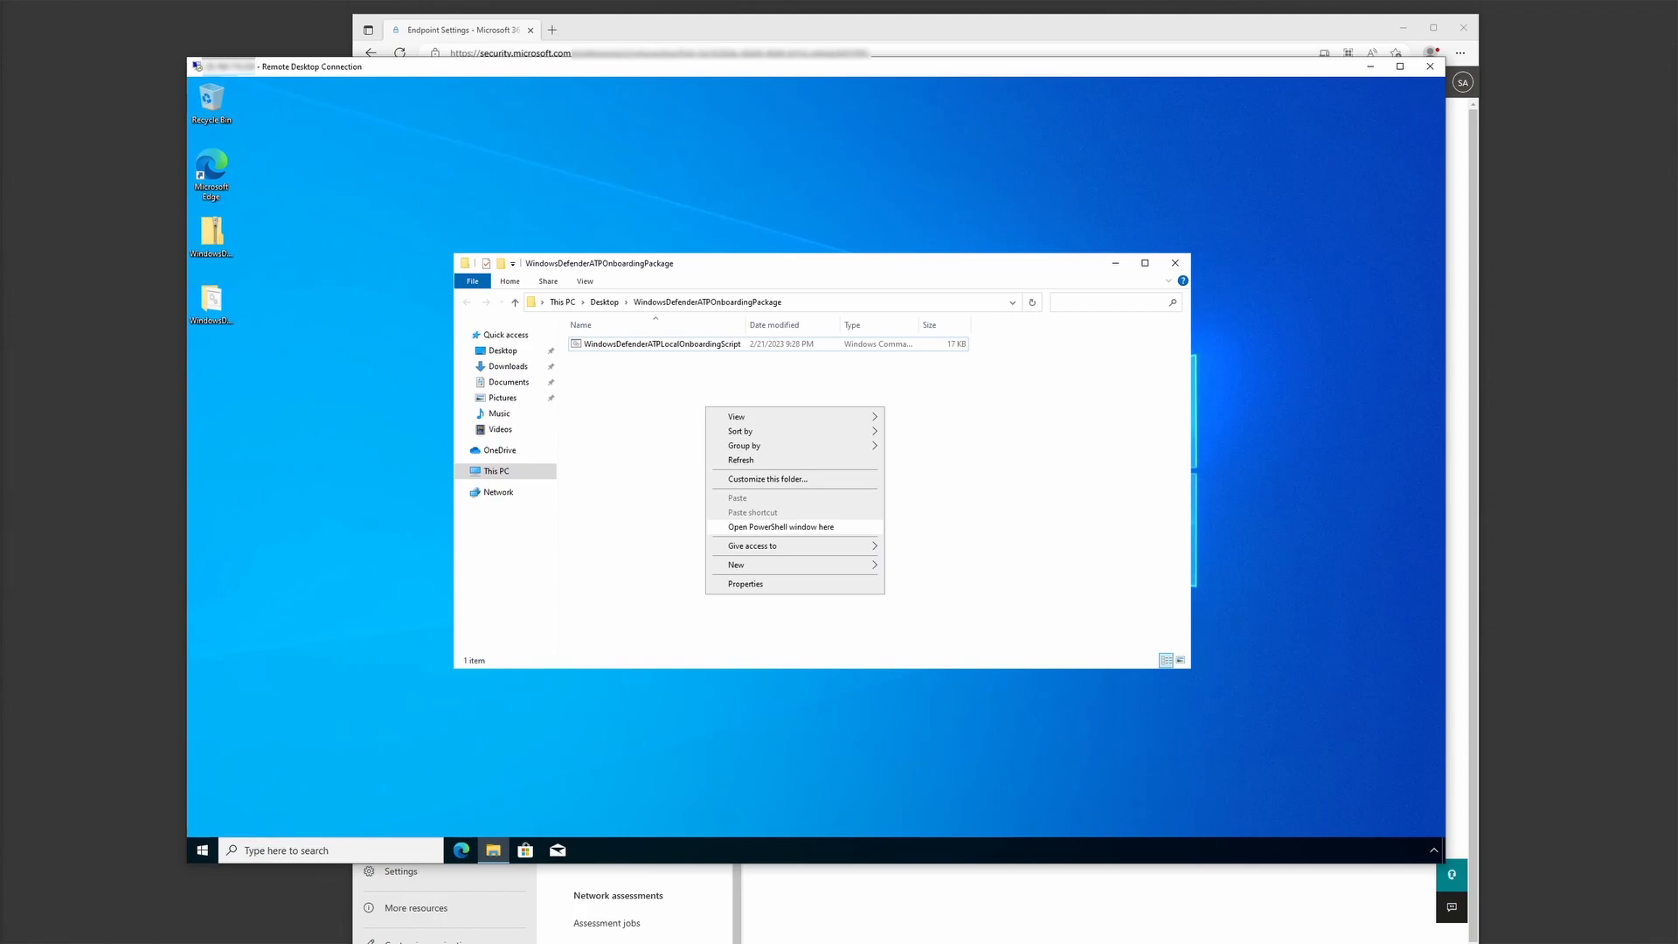
{"action": "key", "text": "Return"}
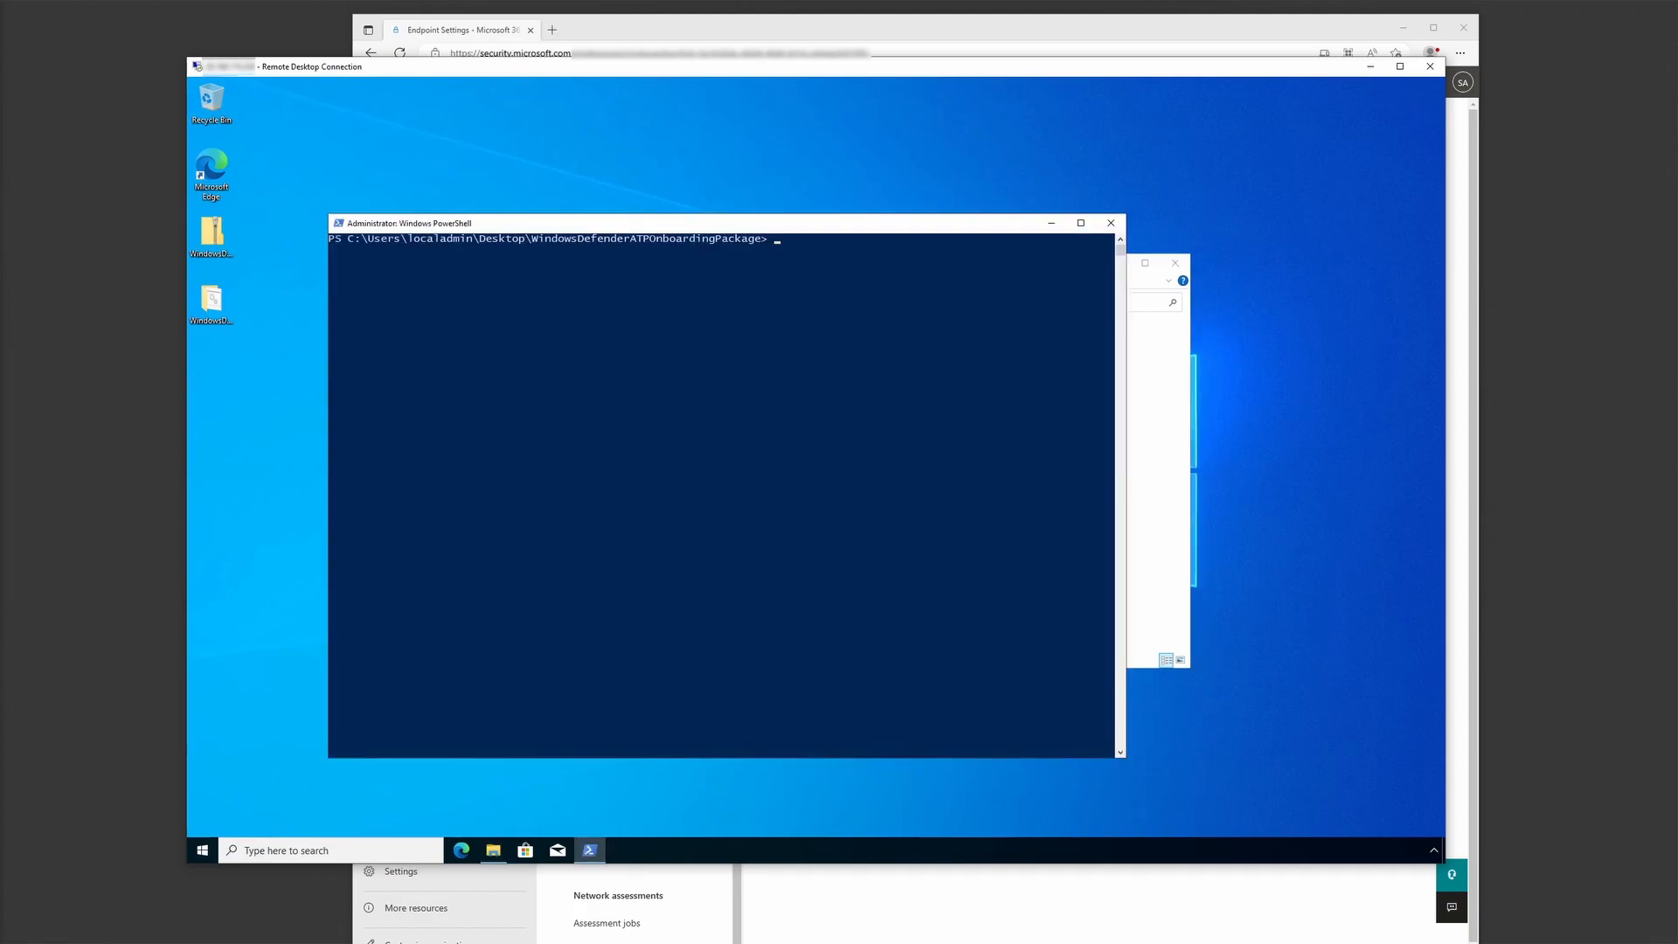
- List the onboarding package folder's contents with dir and ls to find the script's file name
{"action": "type", "text": "di"}
{"action": "key", "text": "Return"}
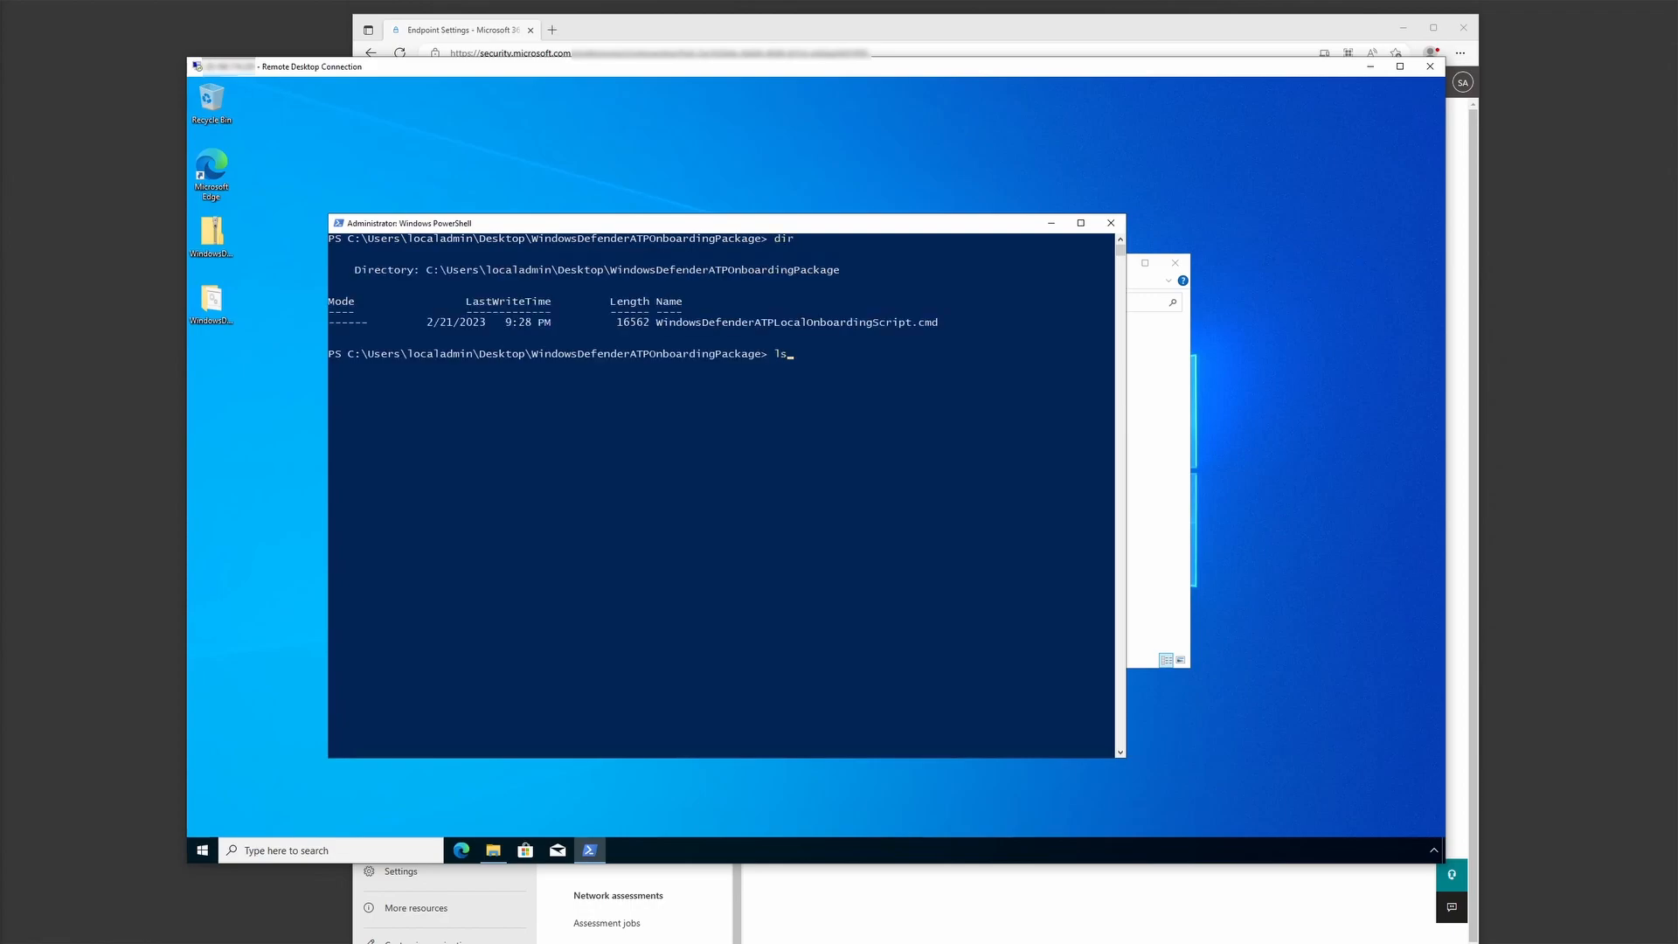
{"action": "key", "text": "Return"}
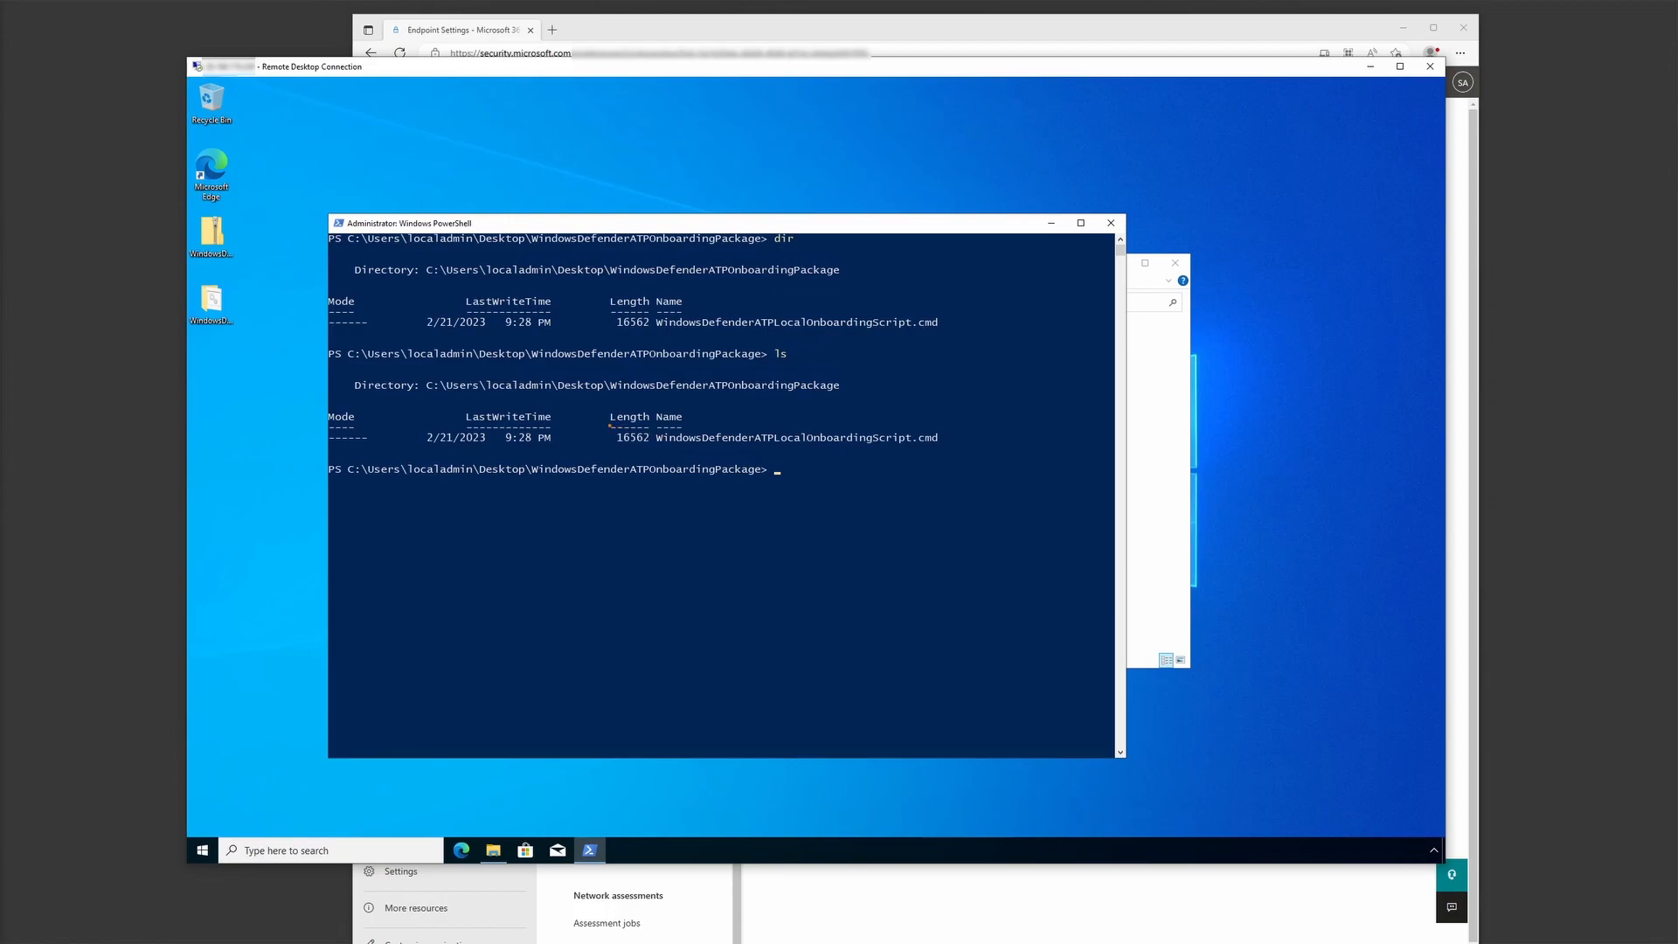
{"action": "left_click_drag", "start_coordinate": [649, 419], "coordinate": [959, 453]}
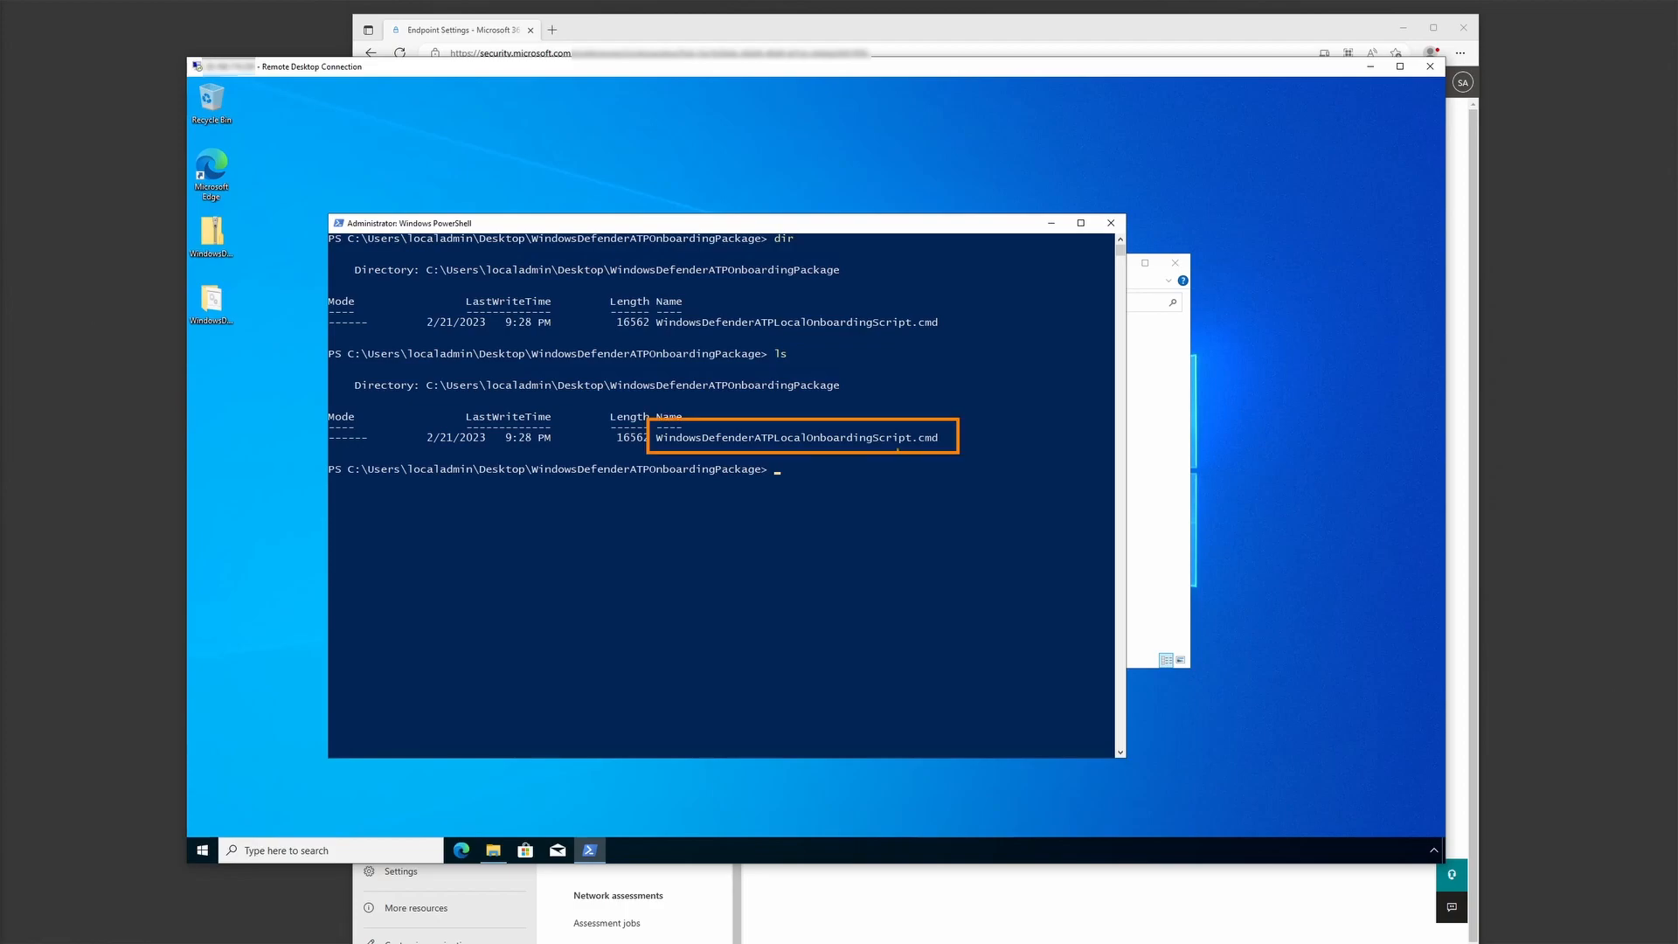
{"action": "left_click_drag", "start_coordinate": [773, 428], "coordinate": [927, 402]}
{"action": "key", "text": "Escape"}
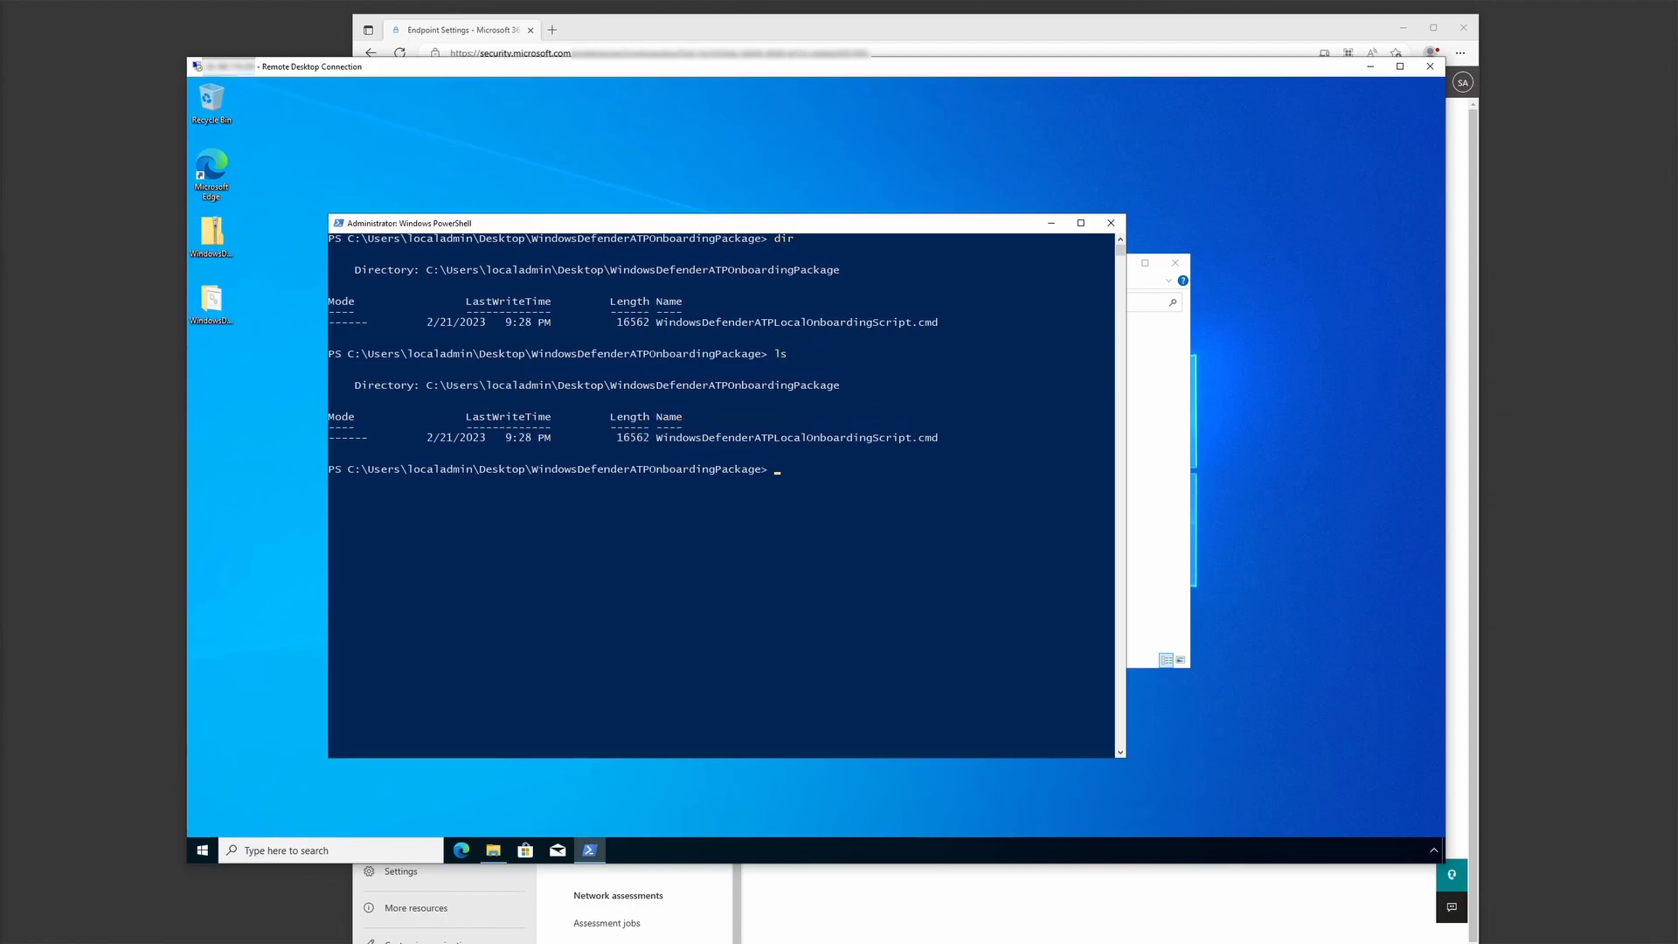
- Run .\WindowsDefenderATPLocalOnboardingScript.cmd, confirm the onboarding with y and return to the prompt once it finishes
{"action": "type", "text": "Win"}
{"action": "key", "text": "Tab"}
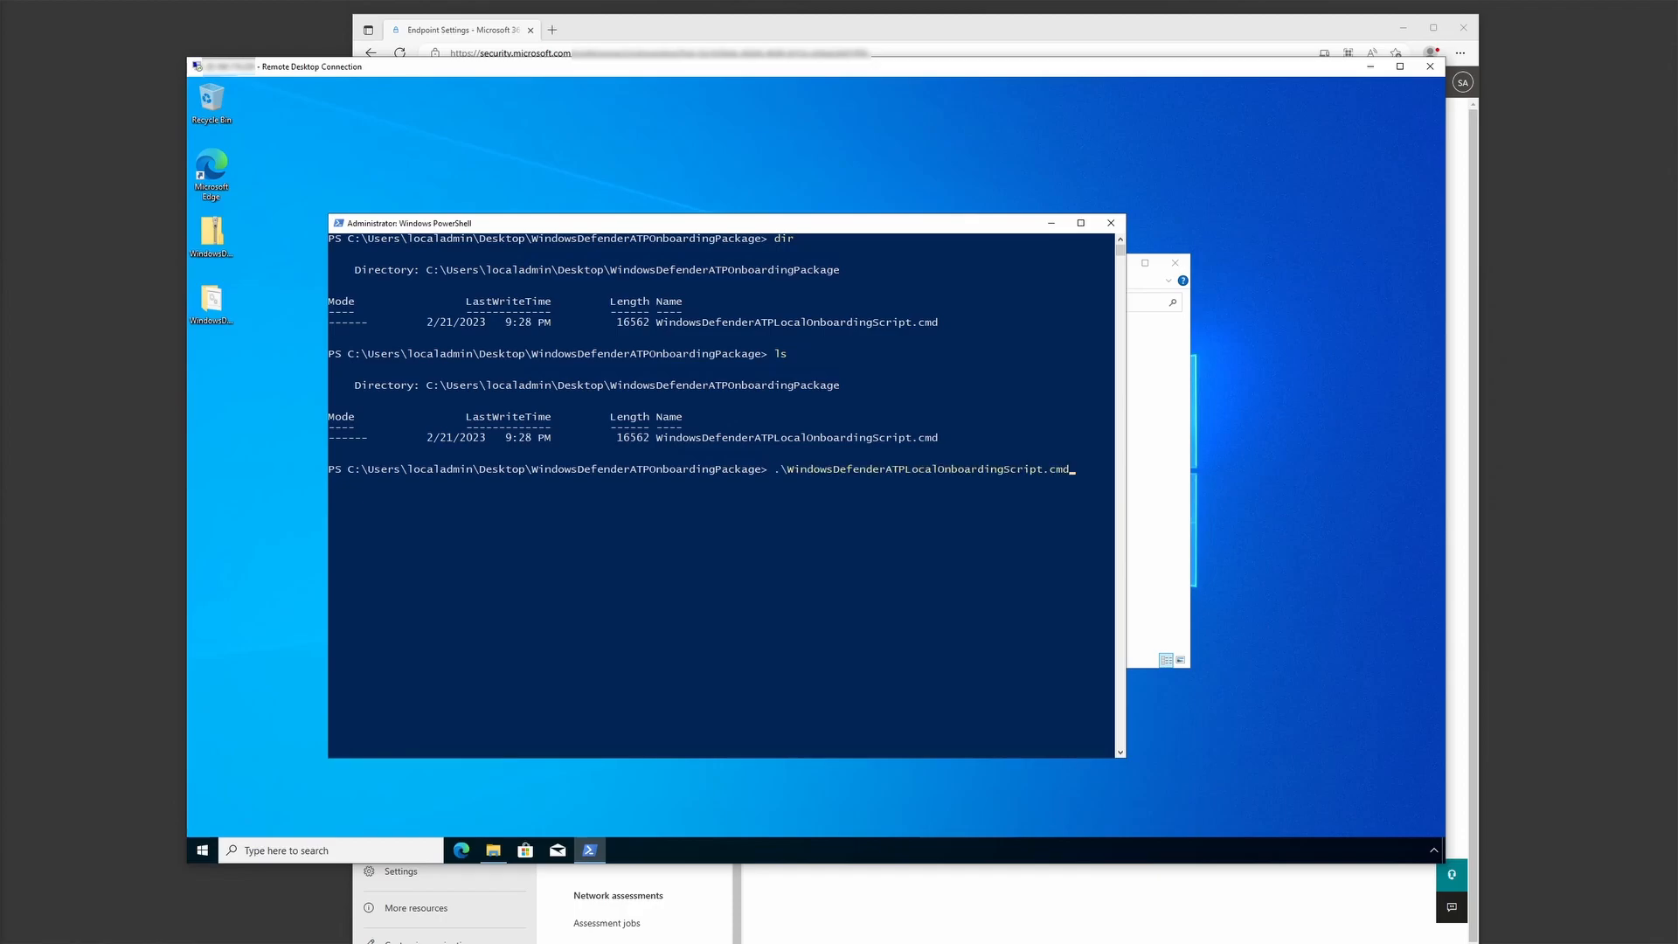
{"action": "key", "text": "Return"}
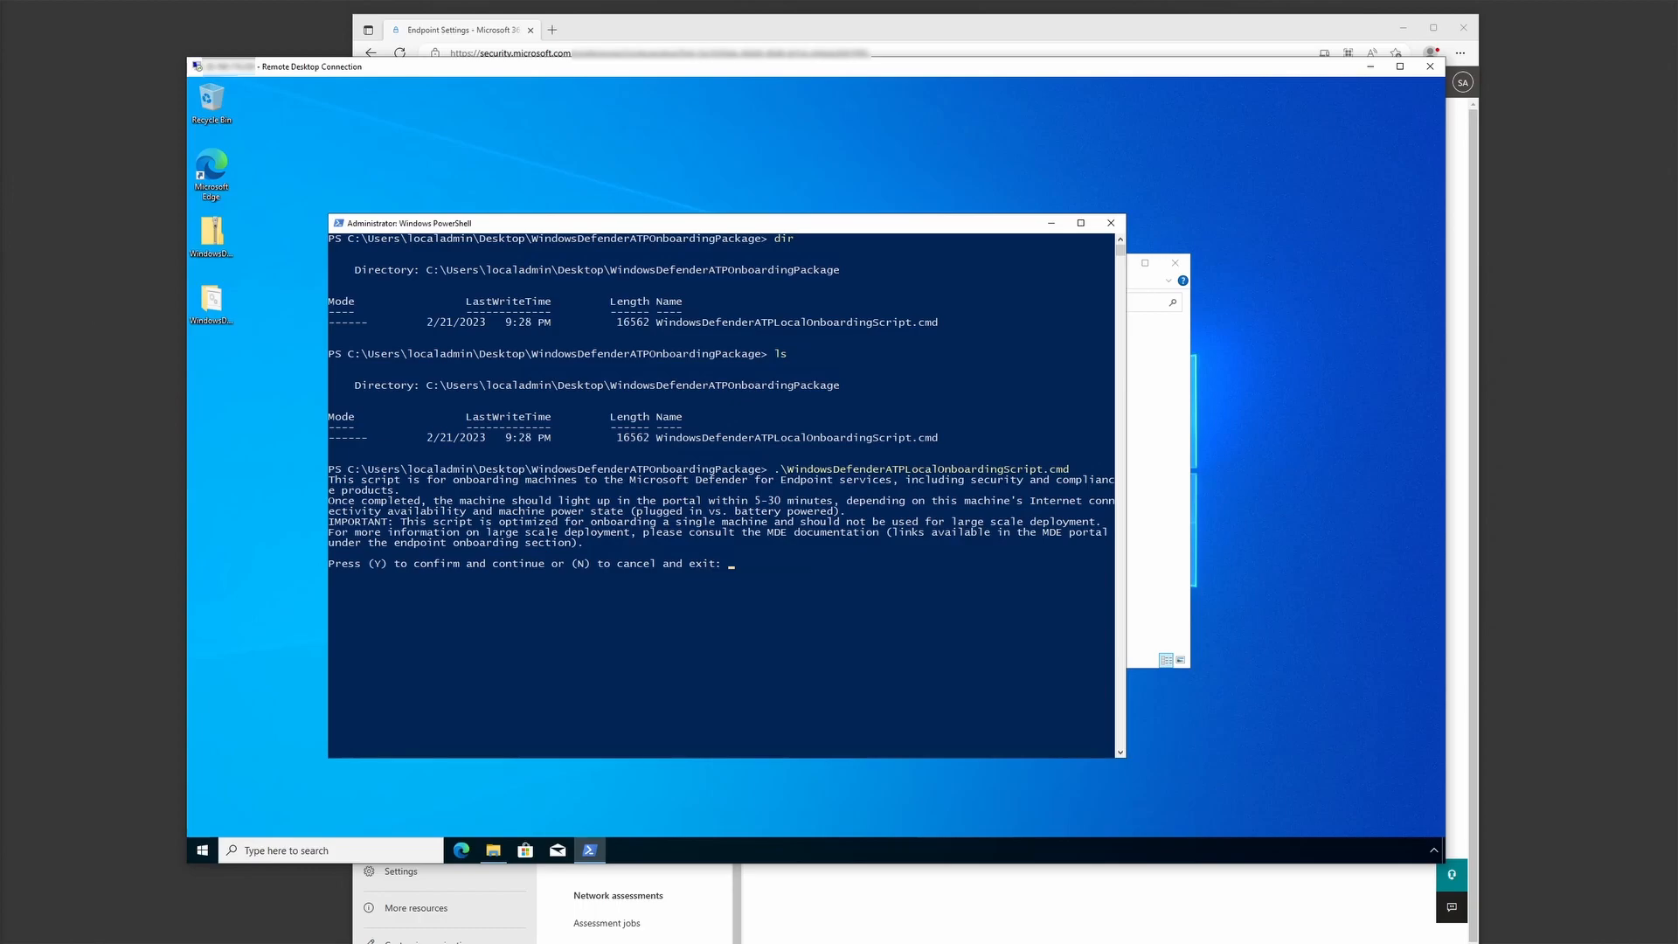
{"action": "key", "text": "Return"}
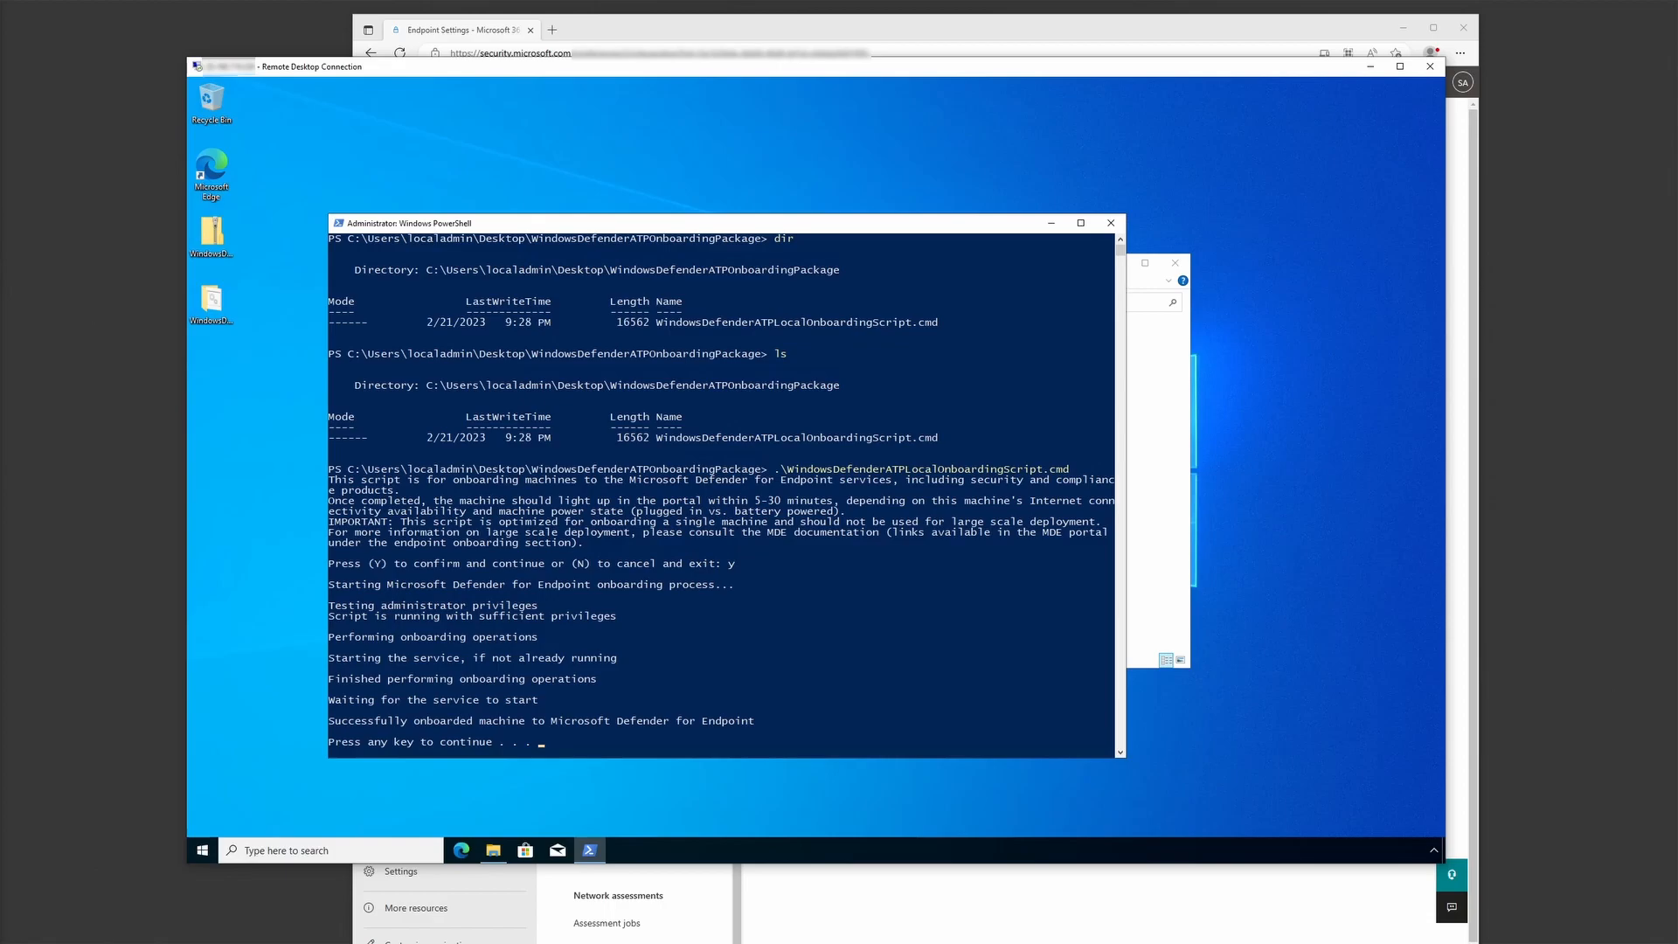
{"action": "left_click", "coordinate": [652, 668]}
{"action": "key", "text": "Return"}
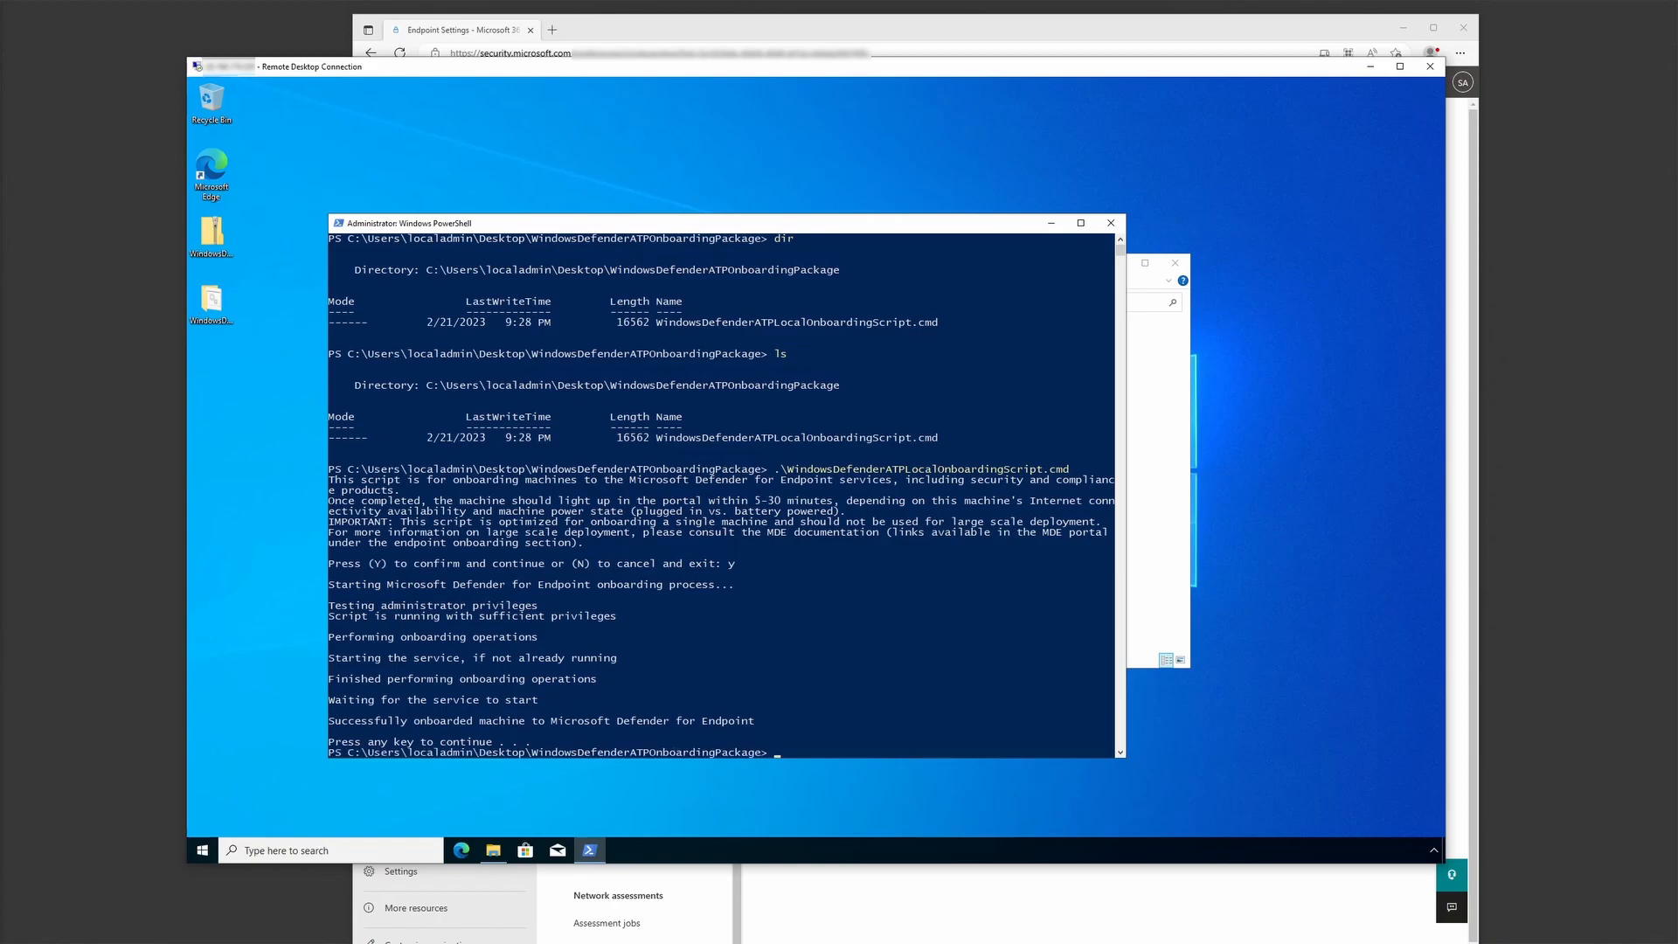
- Close the PowerShell and package folder windows, and open the Devices inventory in the Microsoft 365 Defender portal
{"action": "left_click", "coordinate": [1110, 223]}
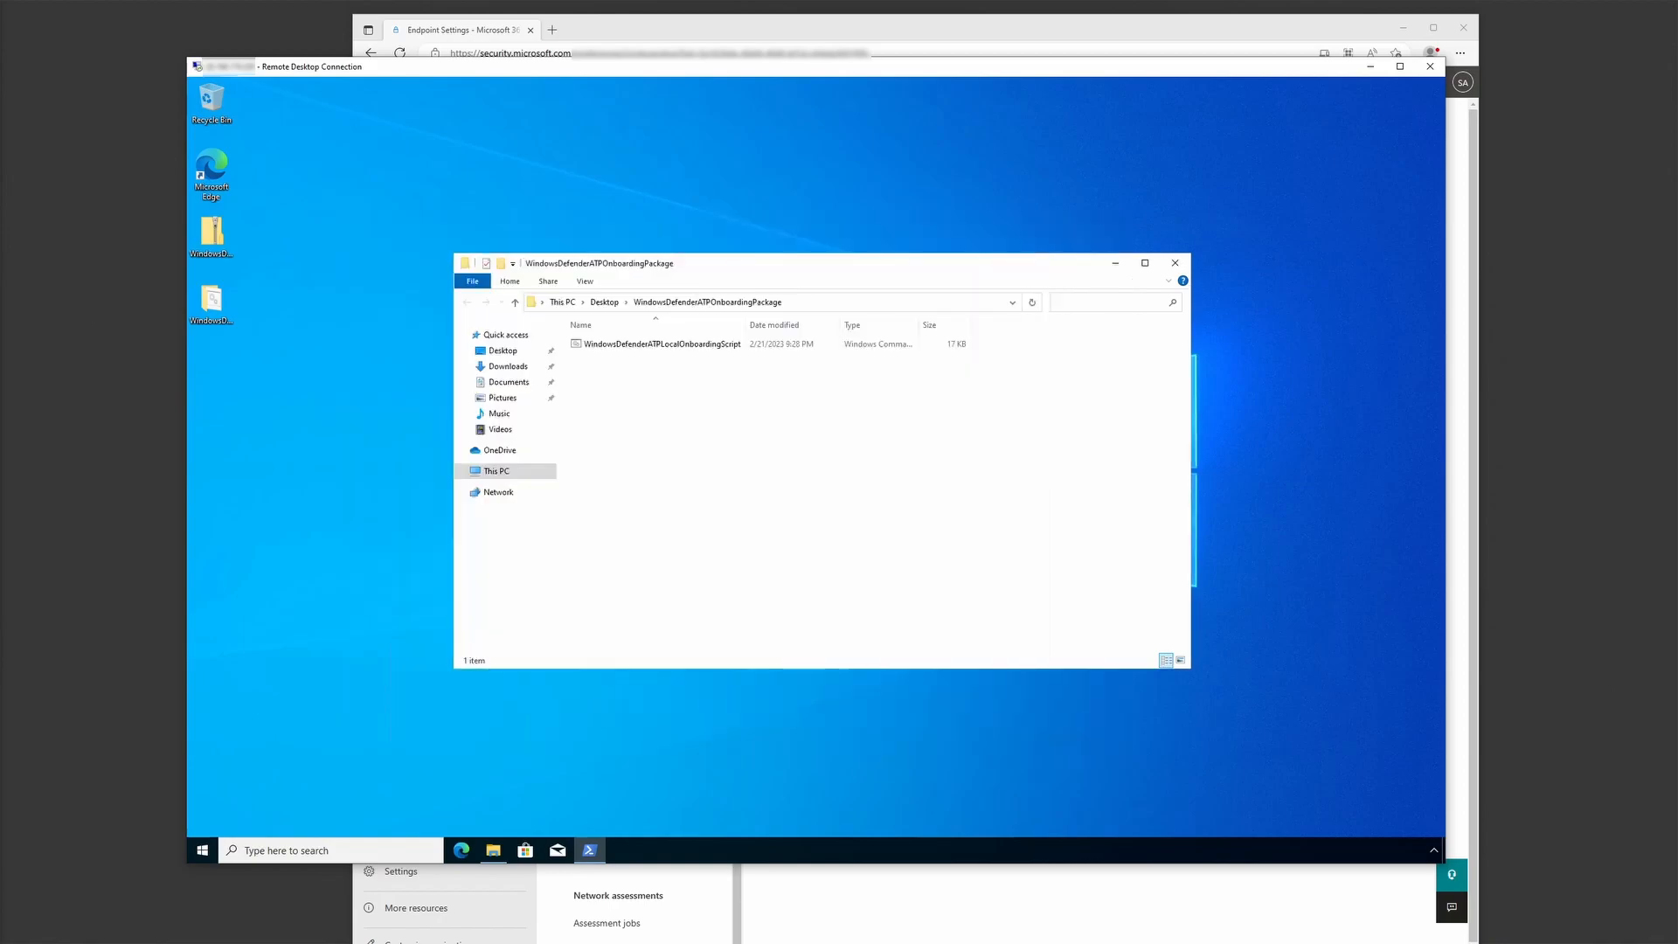
{"action": "left_click", "coordinate": [1175, 262]}
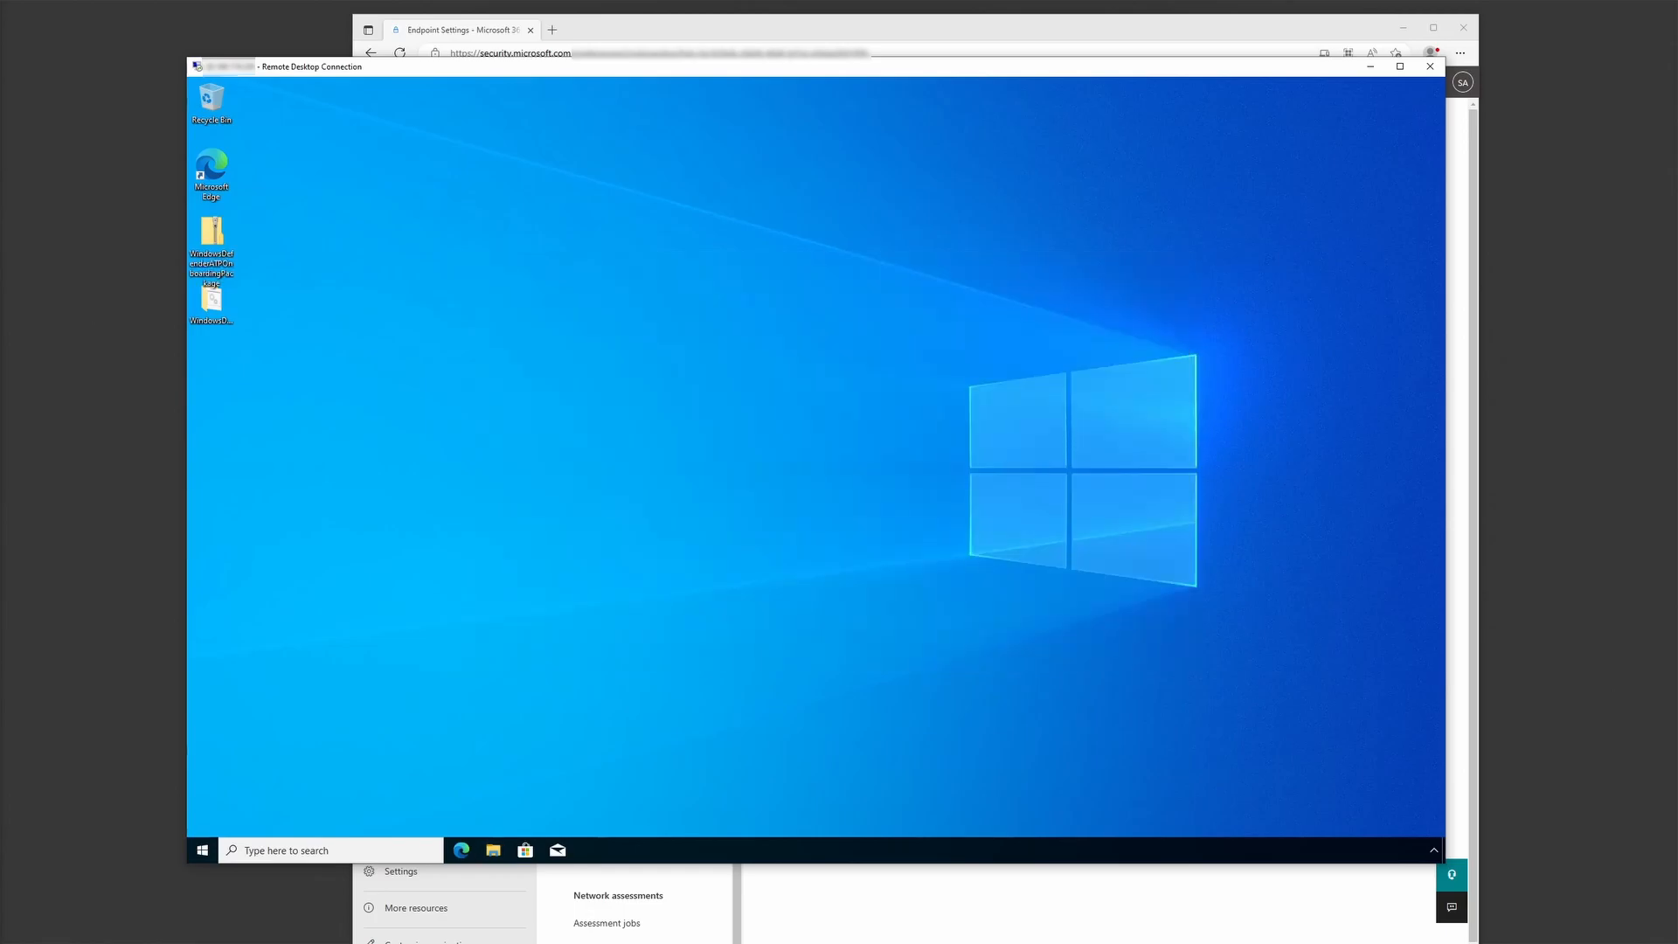
{"action": "left_click", "coordinate": [700, 53]}
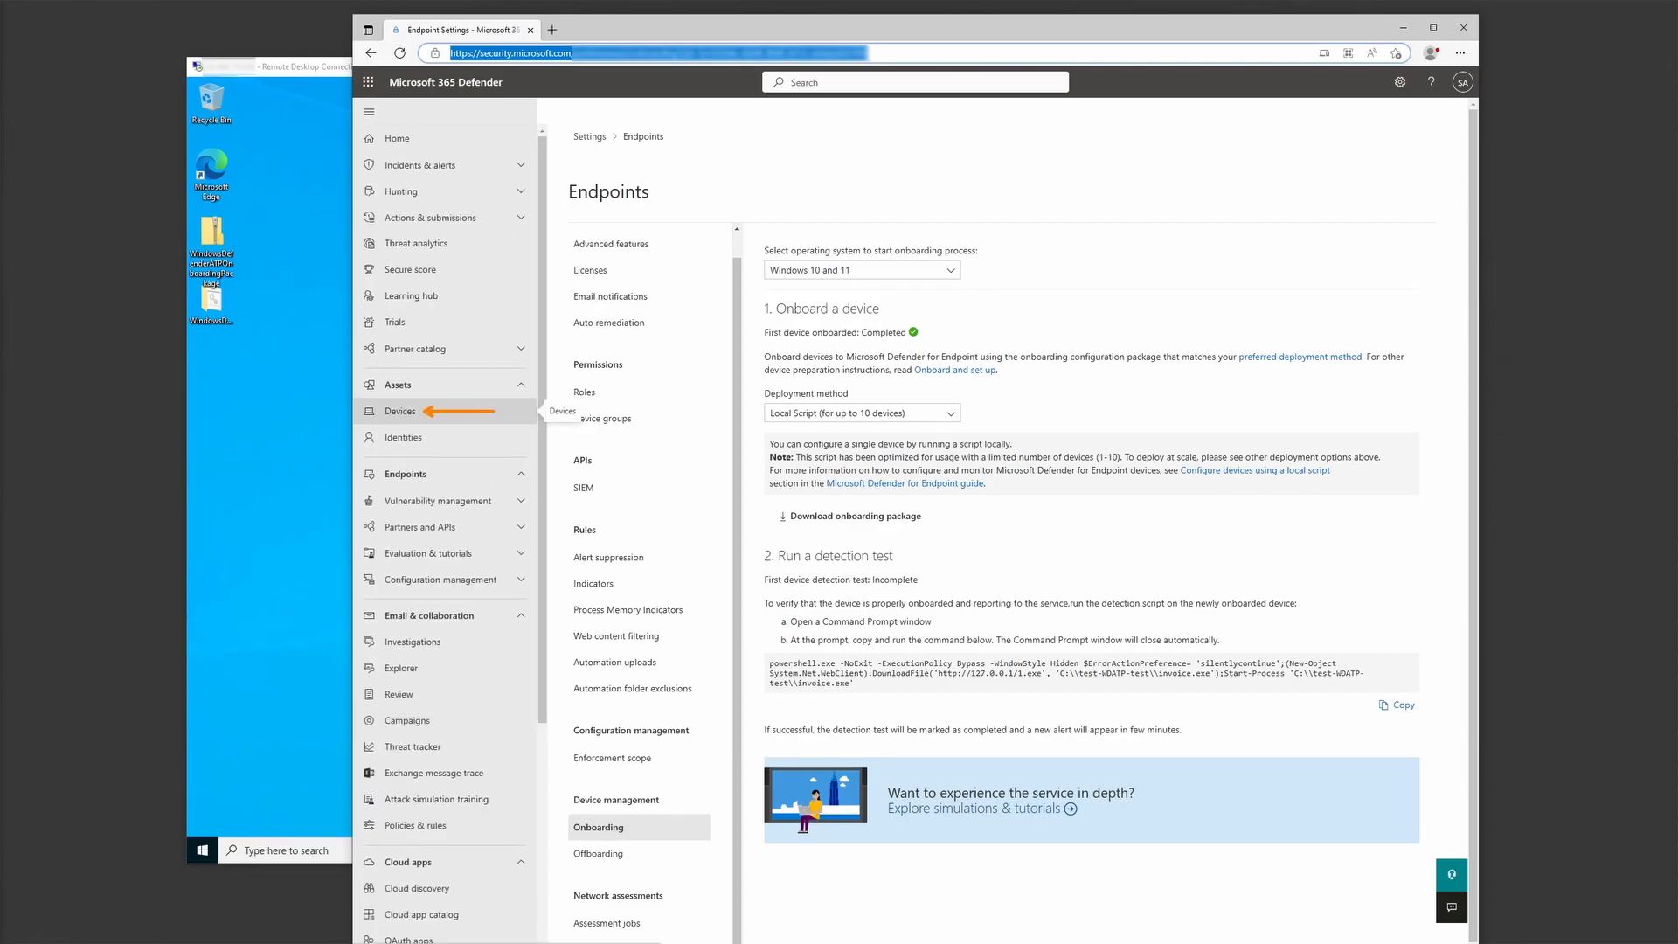
{"action": "left_click", "coordinate": [400, 410]}
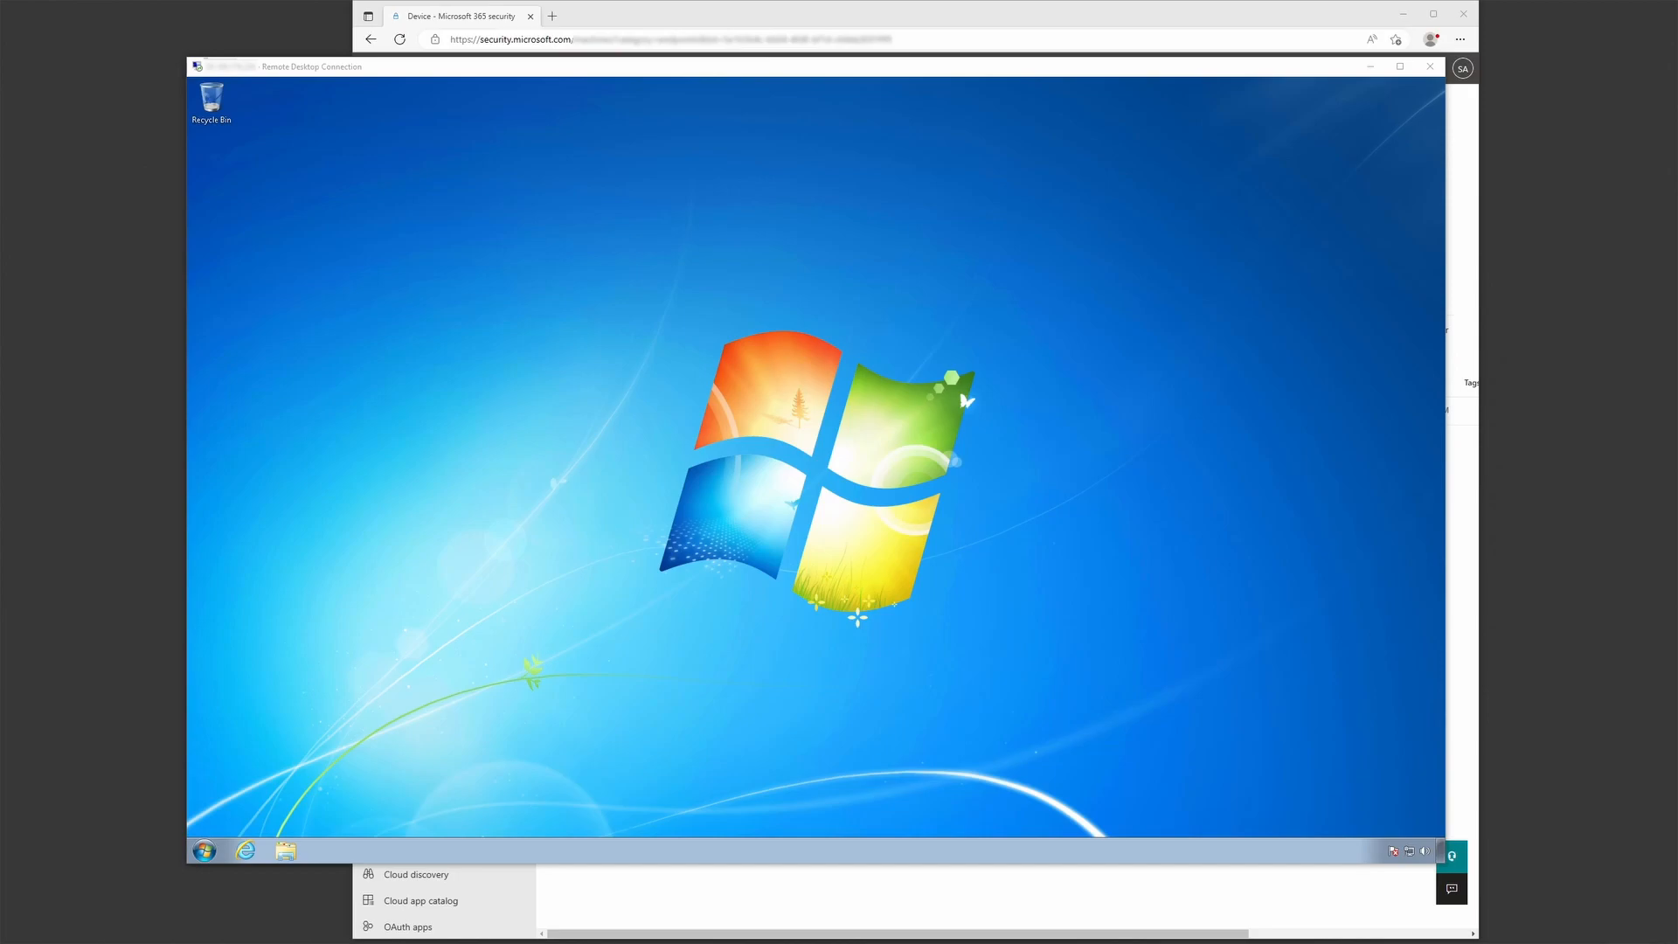
- Switch from the Windows 7 remote session to the Defender portal and open the endpoint onboarding instructions for Windows 7 SP1 and 8.1
{"action": "key", "text": "alt+Tab"}
{"action": "scroll", "coordinate": [411, 685], "scroll_direction": "down", "scroll_amount": 4}
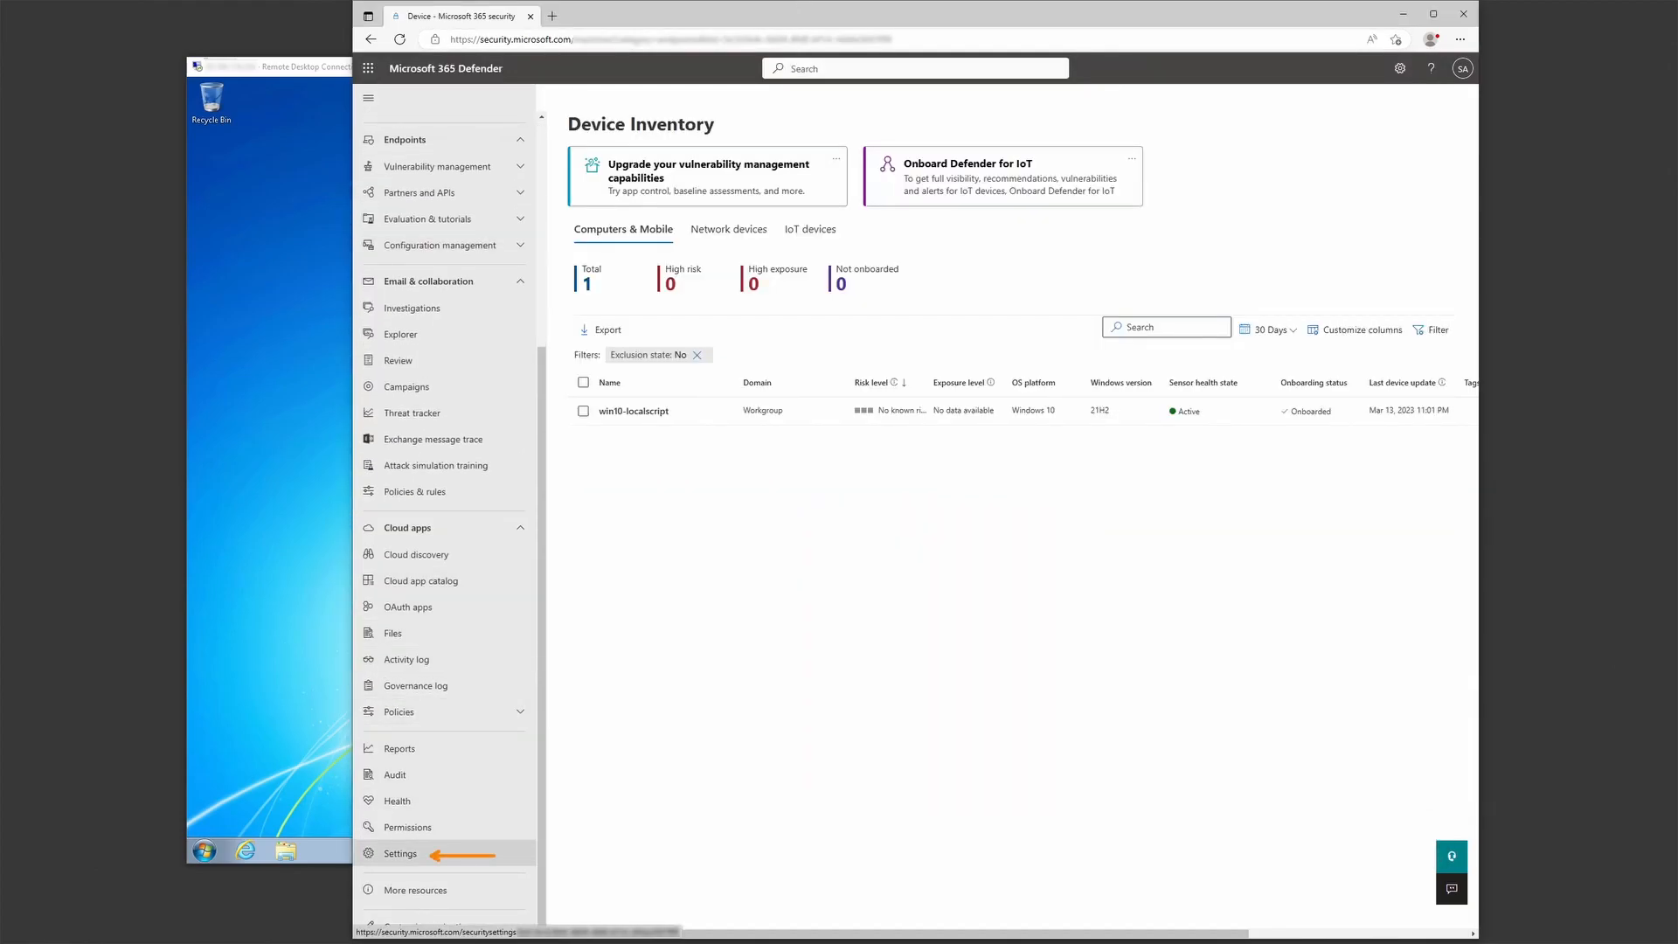
{"action": "left_click", "coordinate": [400, 853]}
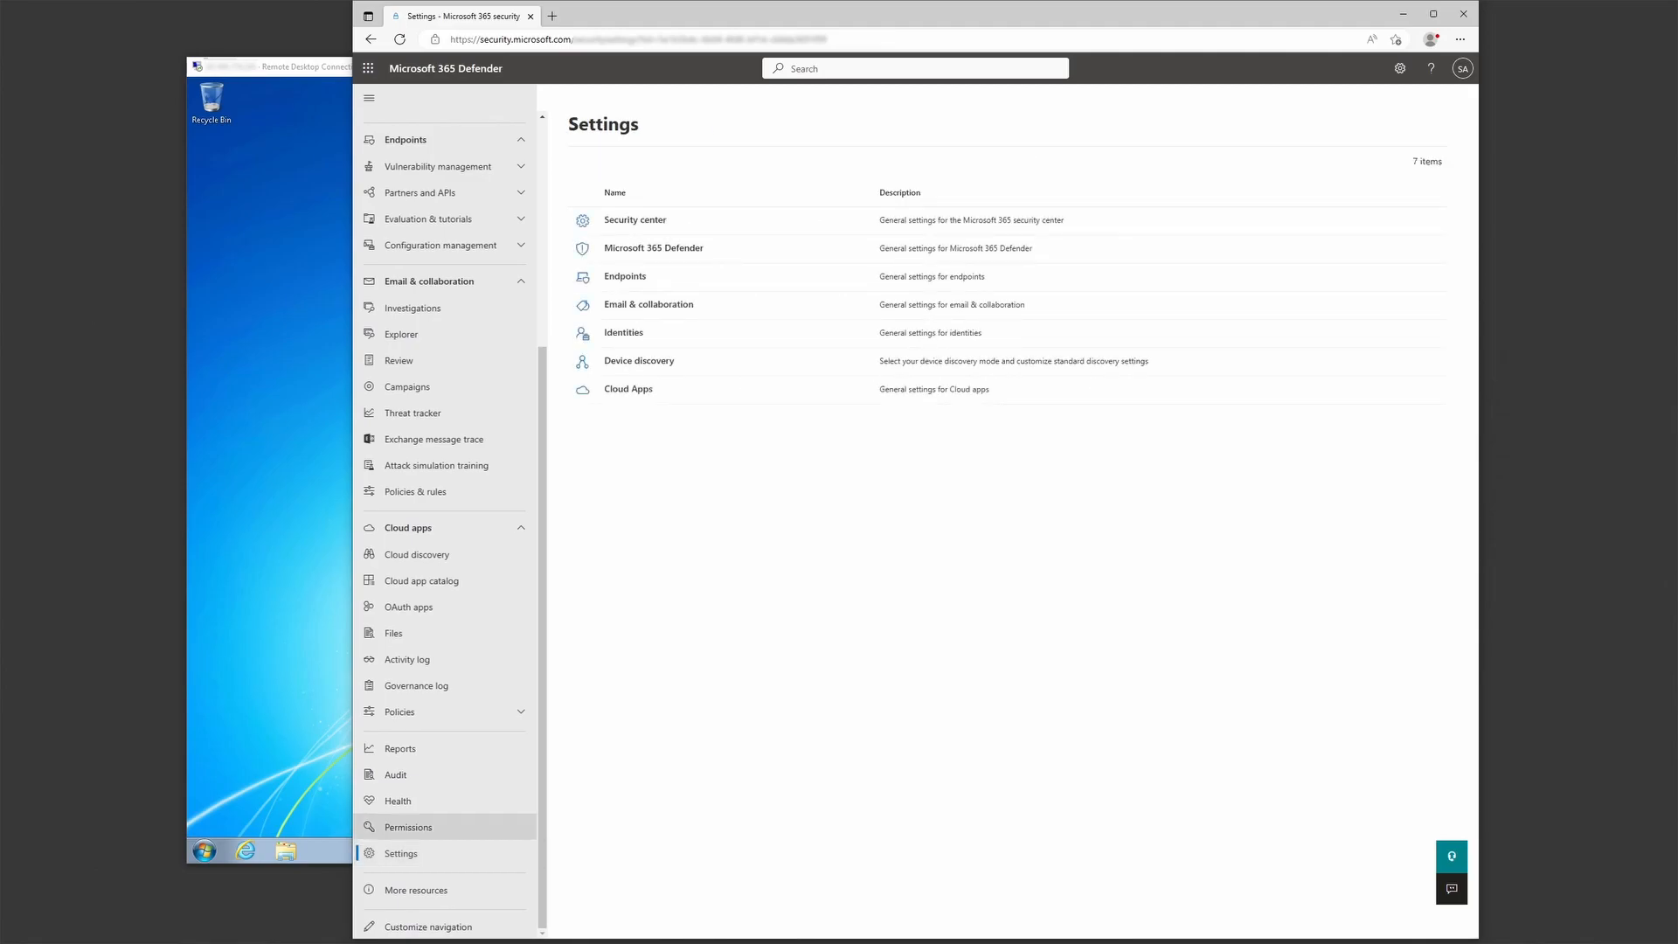
{"action": "left_click", "coordinate": [625, 276]}
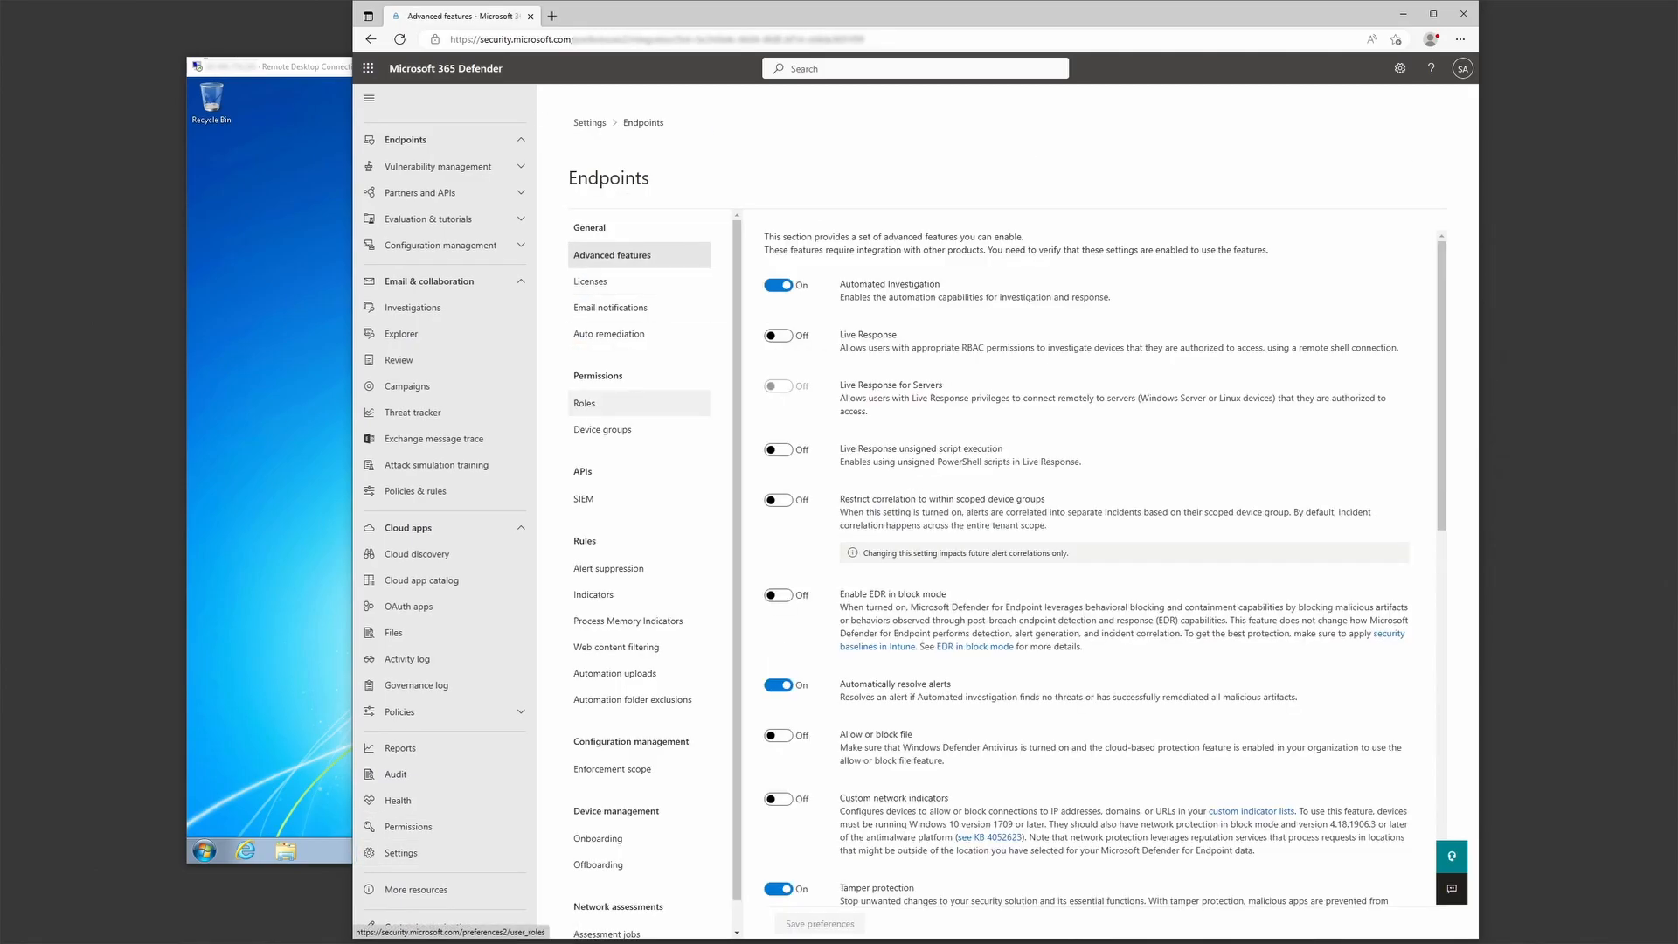
{"action": "left_click", "coordinate": [599, 809]}
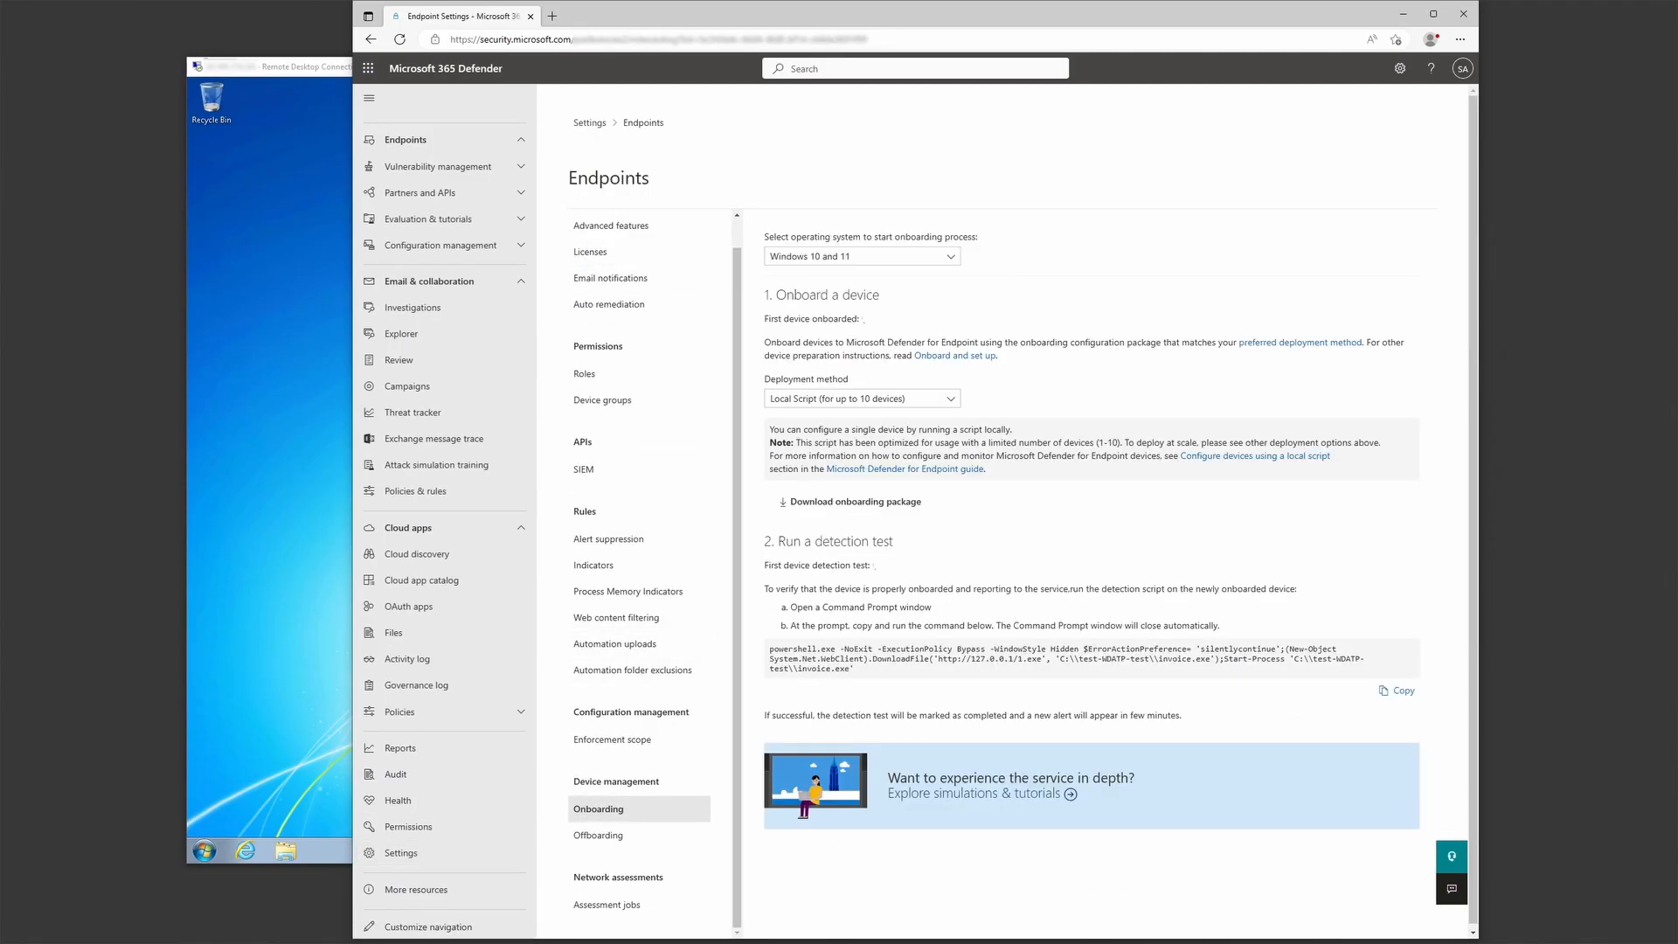
{"action": "left_click", "coordinate": [862, 256]}
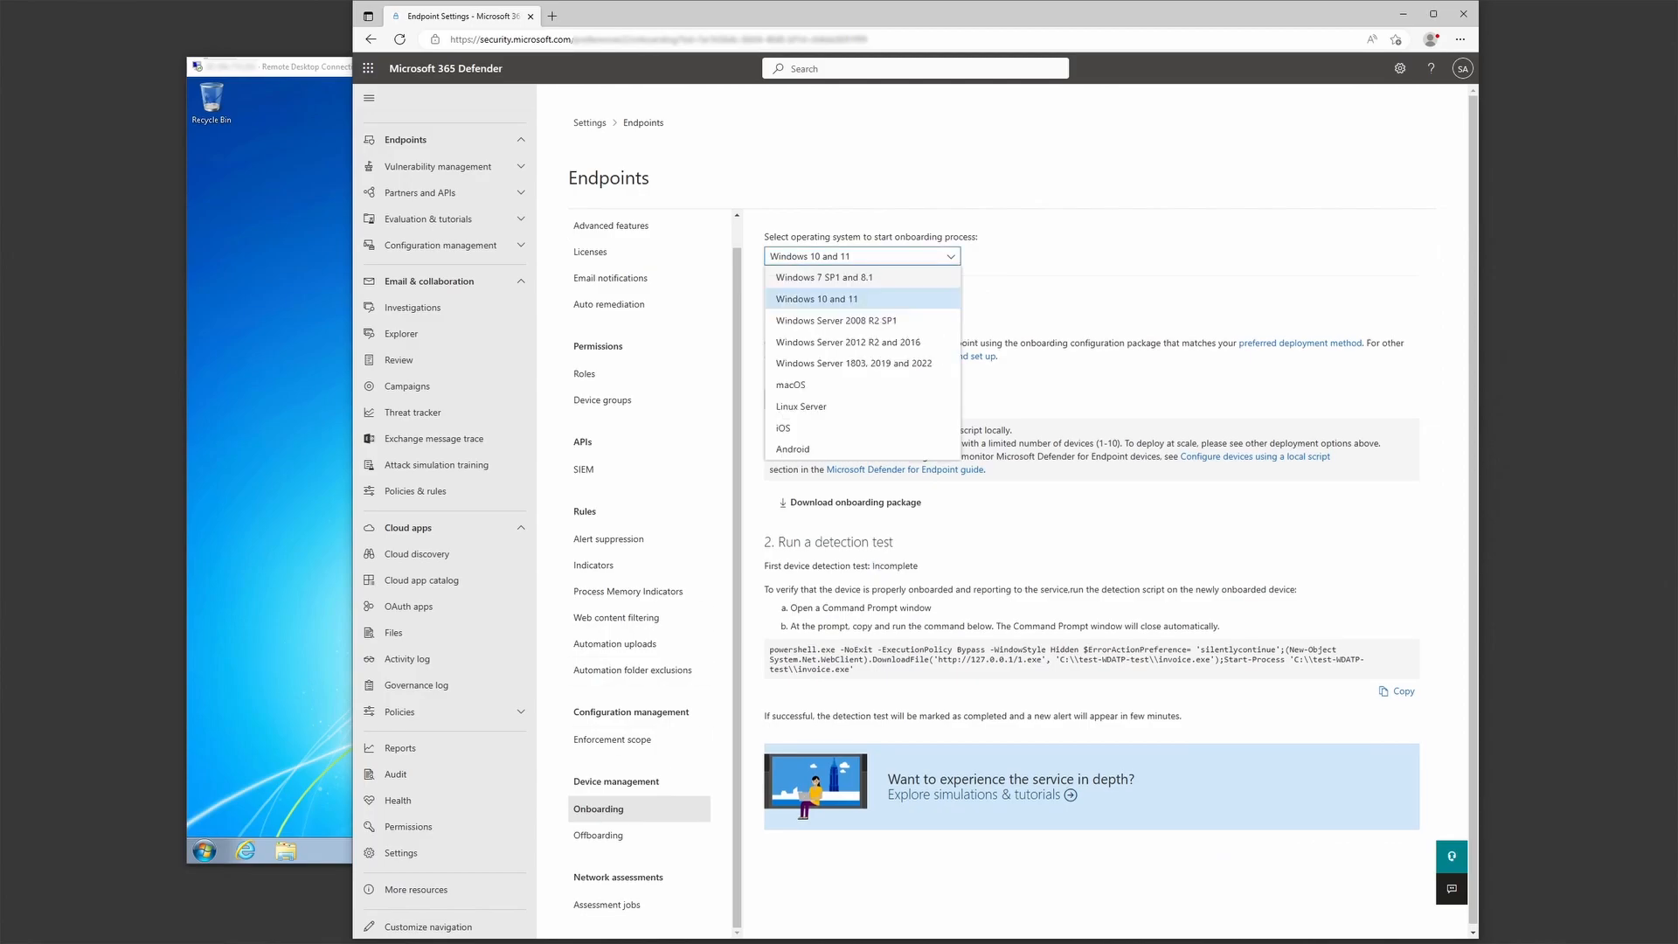
{"action": "left_click", "coordinate": [824, 277]}
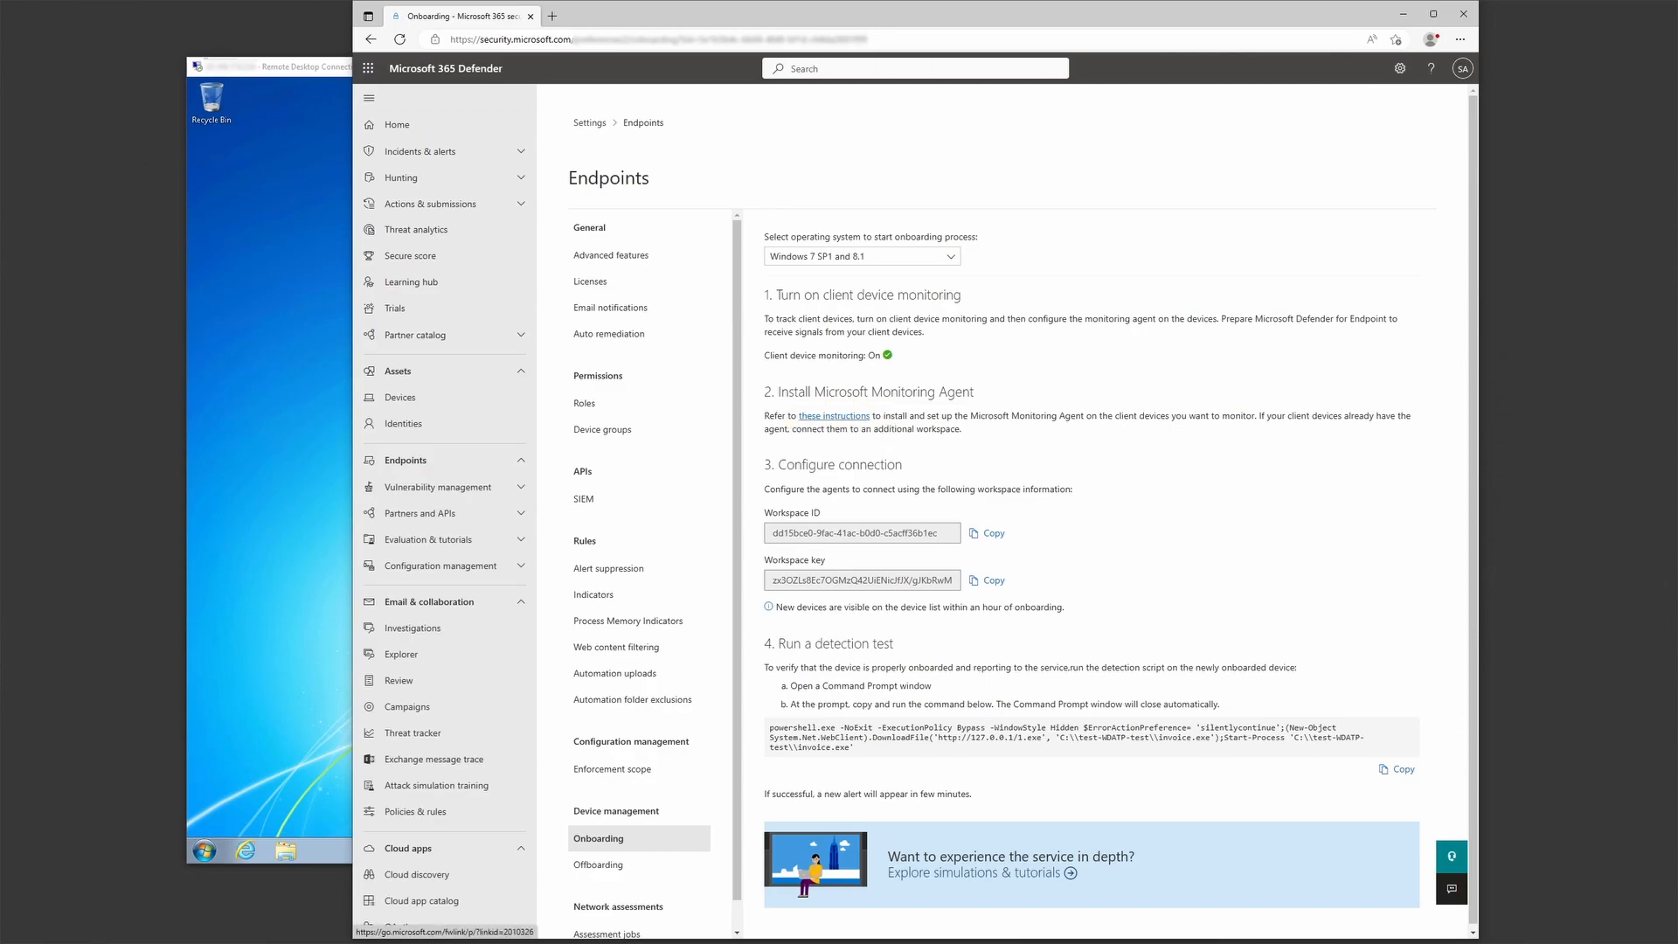
- Open the Microsoft Monitoring Agent installation instructions and download the Windows 64-bit agent setup file
{"action": "left_click", "coordinate": [834, 416]}
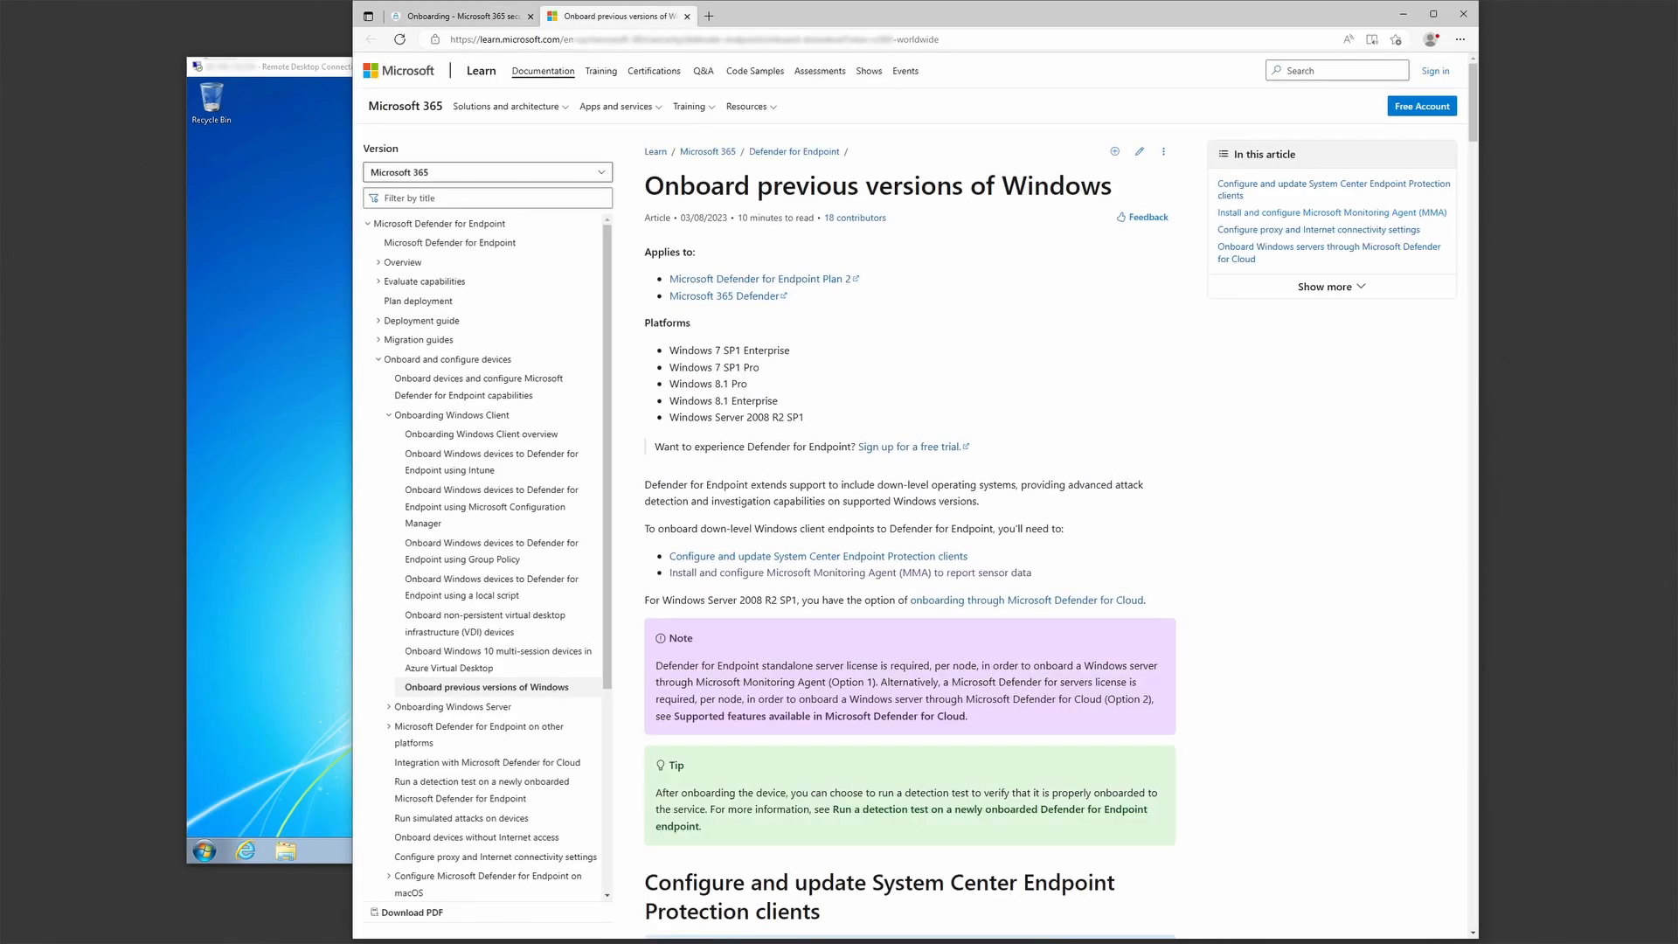
{"action": "scroll", "coordinate": [909, 411], "scroll_direction": "down", "scroll_amount": 15}
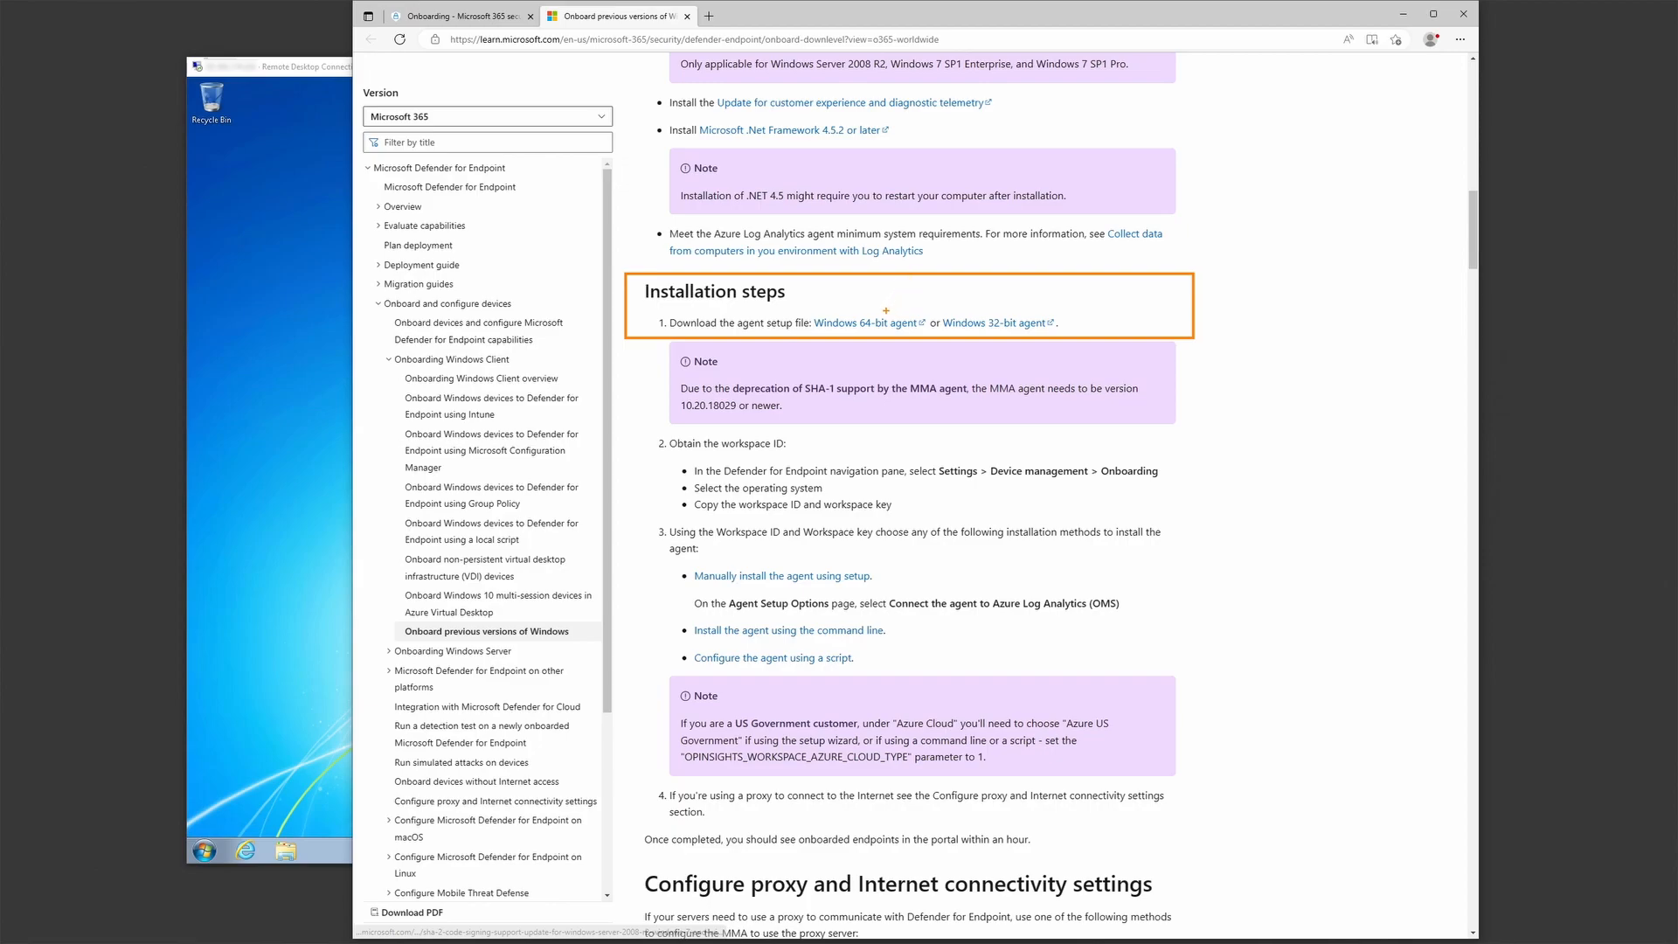
{"action": "left_click_drag", "start_coordinate": [884, 311], "coordinate": [913, 291]}
{"action": "key", "text": "Escape"}
{"action": "left_click", "coordinate": [877, 323]}
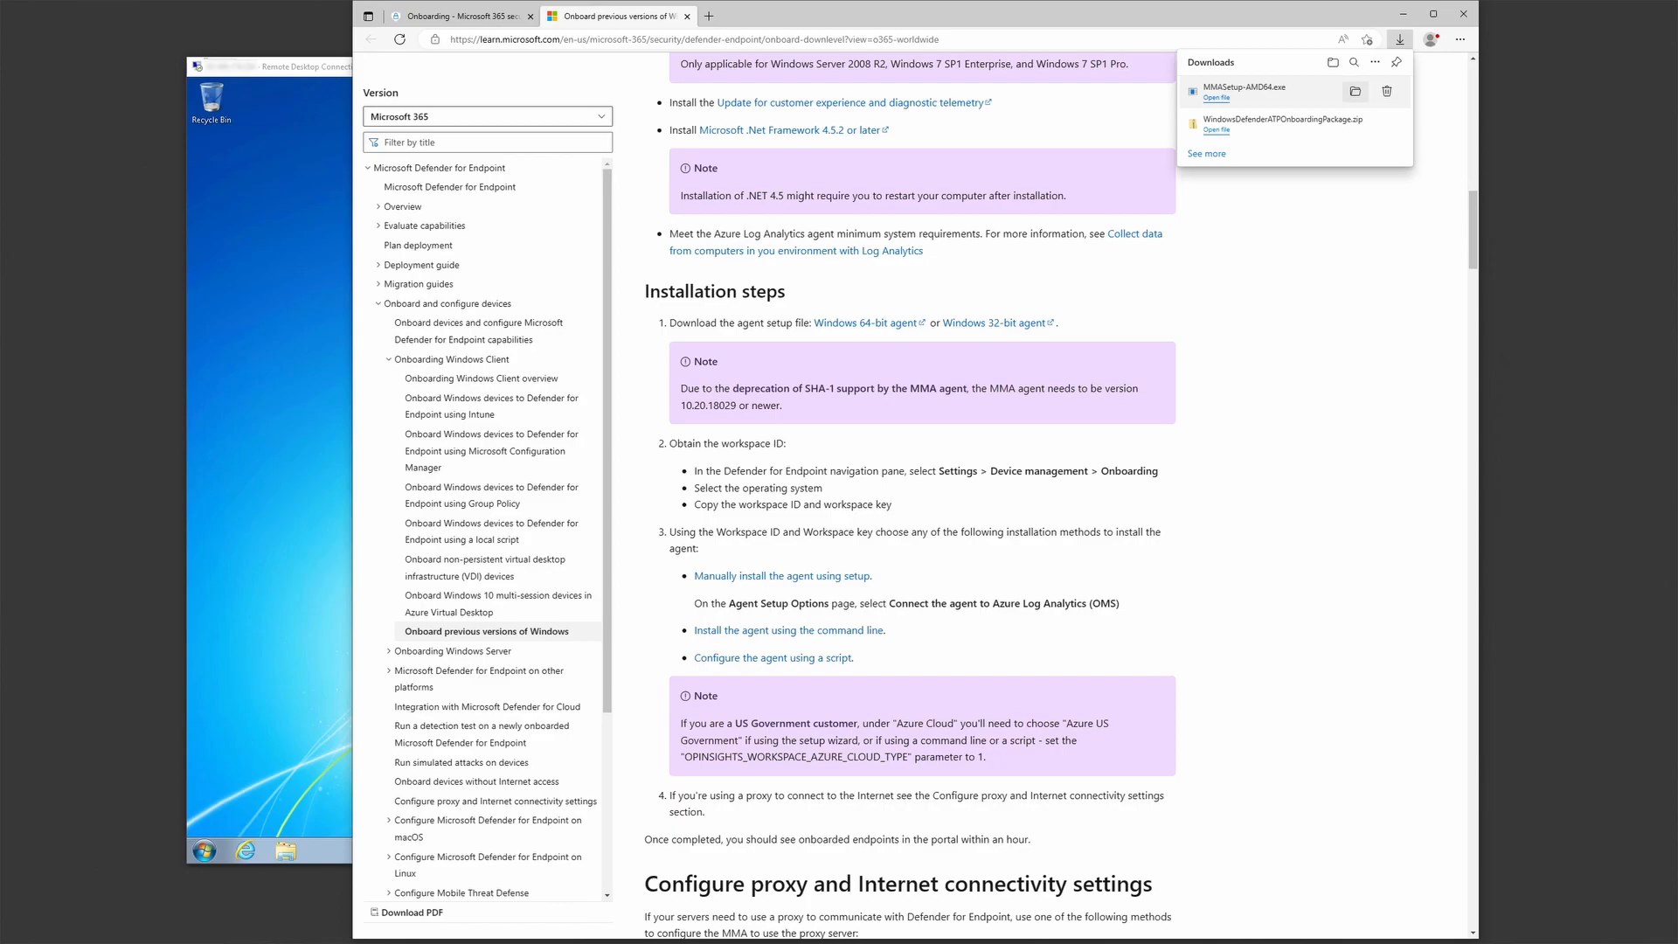
- Switch to the Windows 7 remote session, paste the downloaded MMASetup-AMD64 file onto its desktop and launch it
{"action": "key", "text": "alt+Tab"}
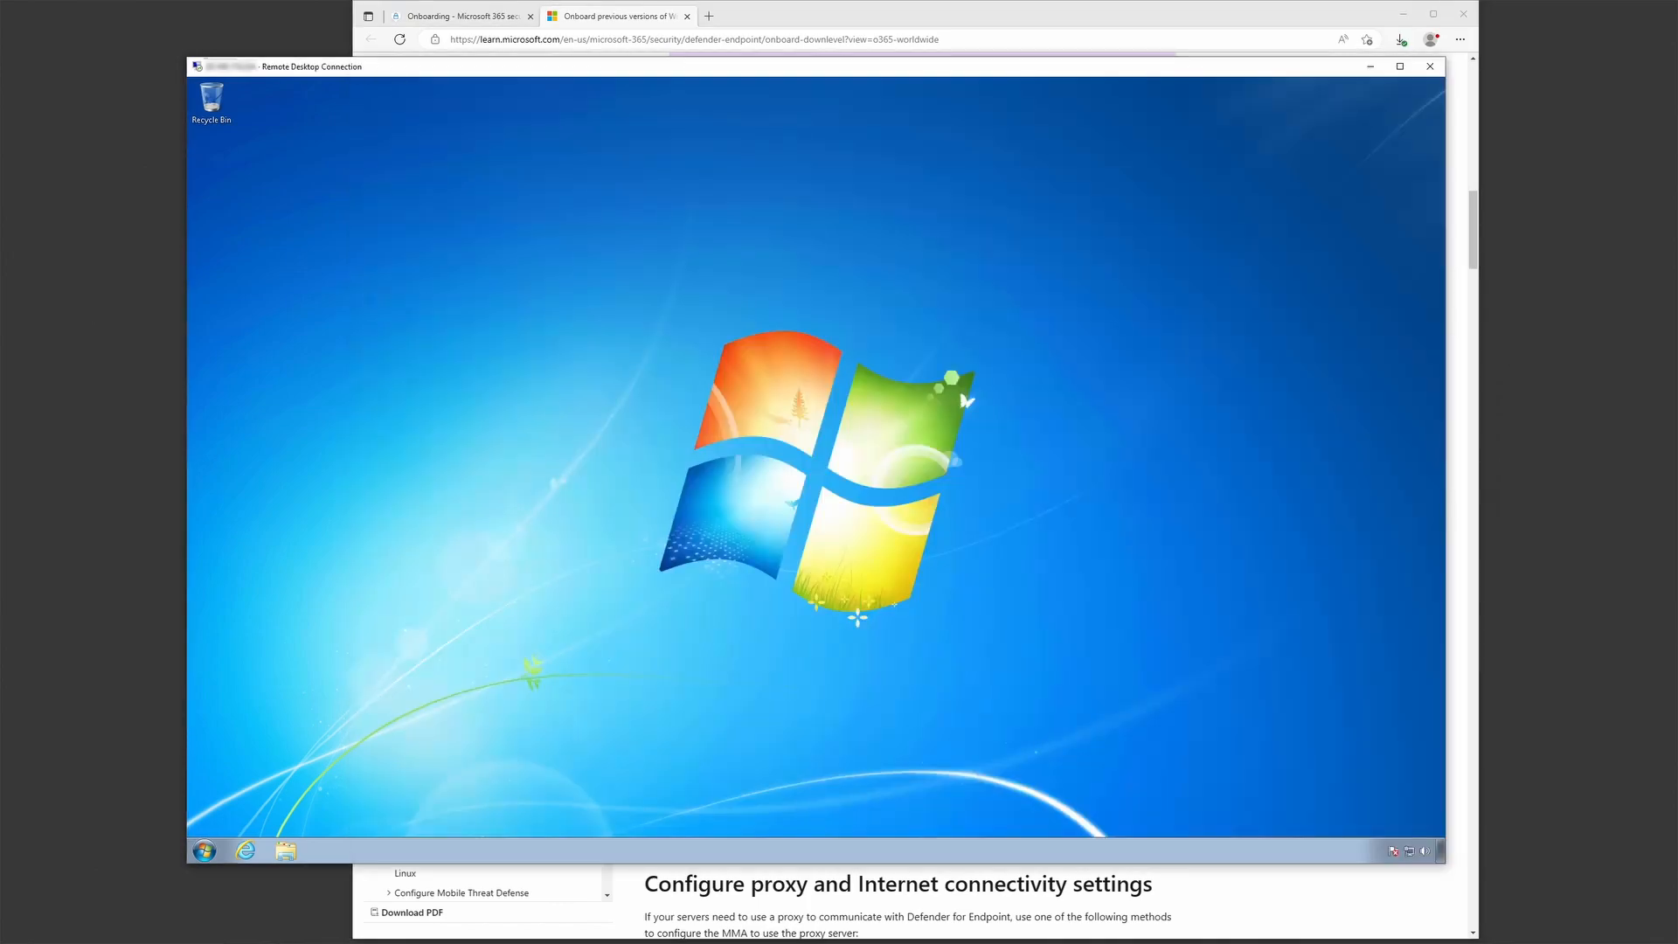
{"action": "key", "text": "ctrl+v"}
{"action": "double_click", "coordinate": [211, 170]}
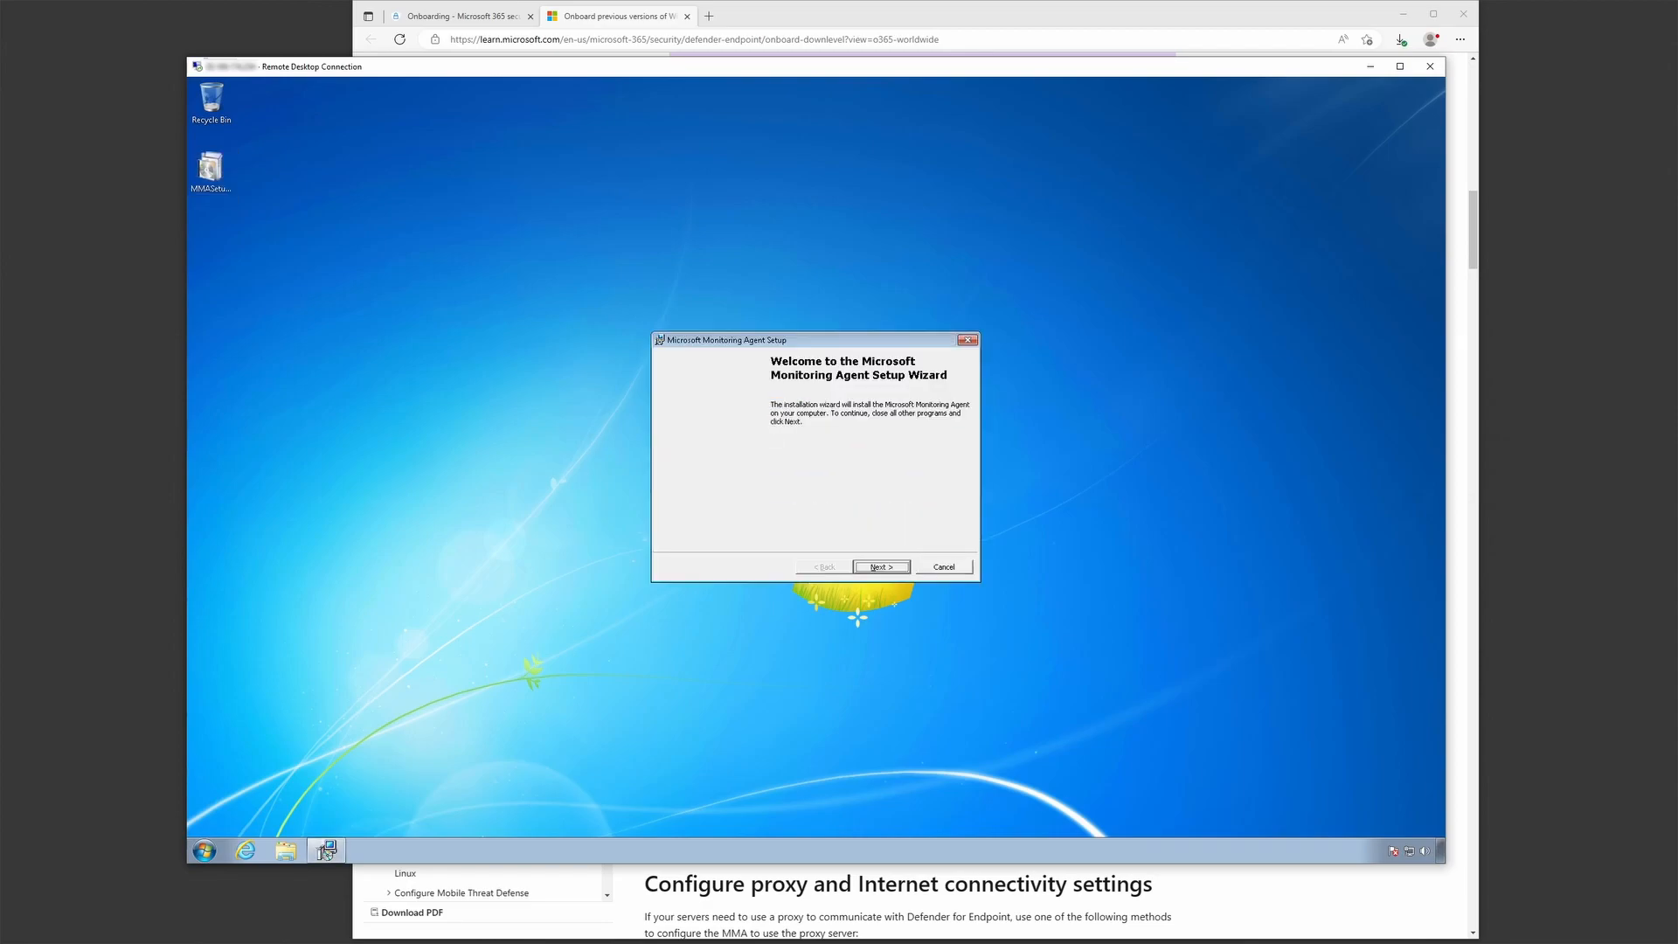
- Accept the agent's license terms and default installation folder, and choose to connect the agent to Azure Log Analytics (OMS)
{"action": "key", "text": "Return"}
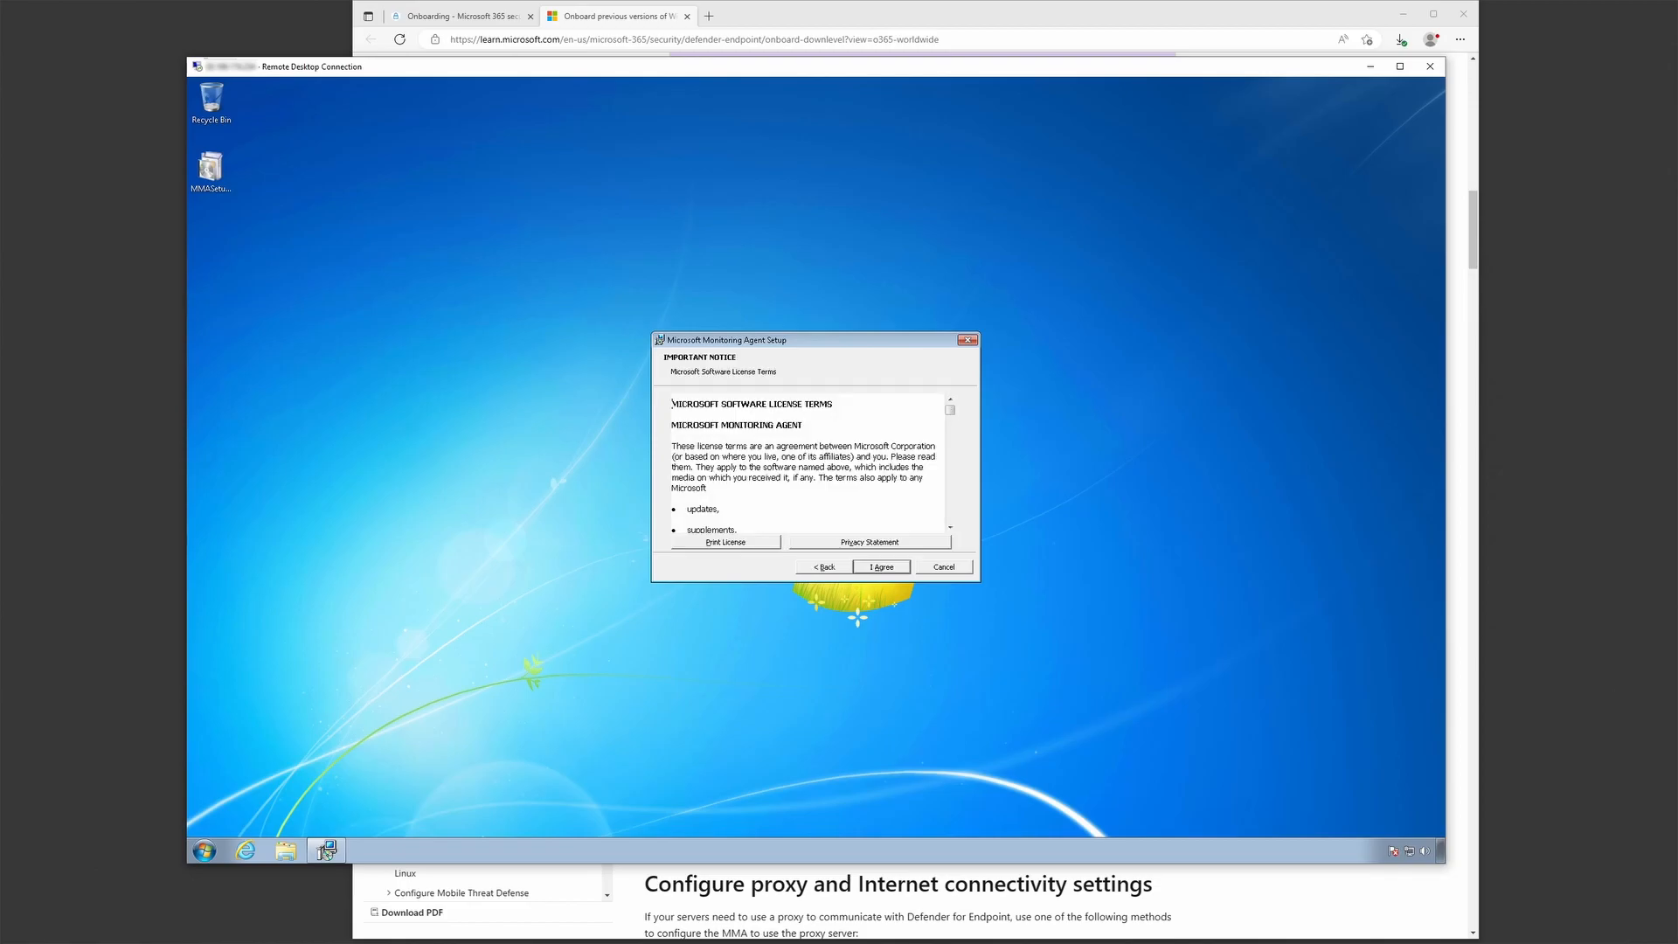
{"action": "key", "text": "Return"}
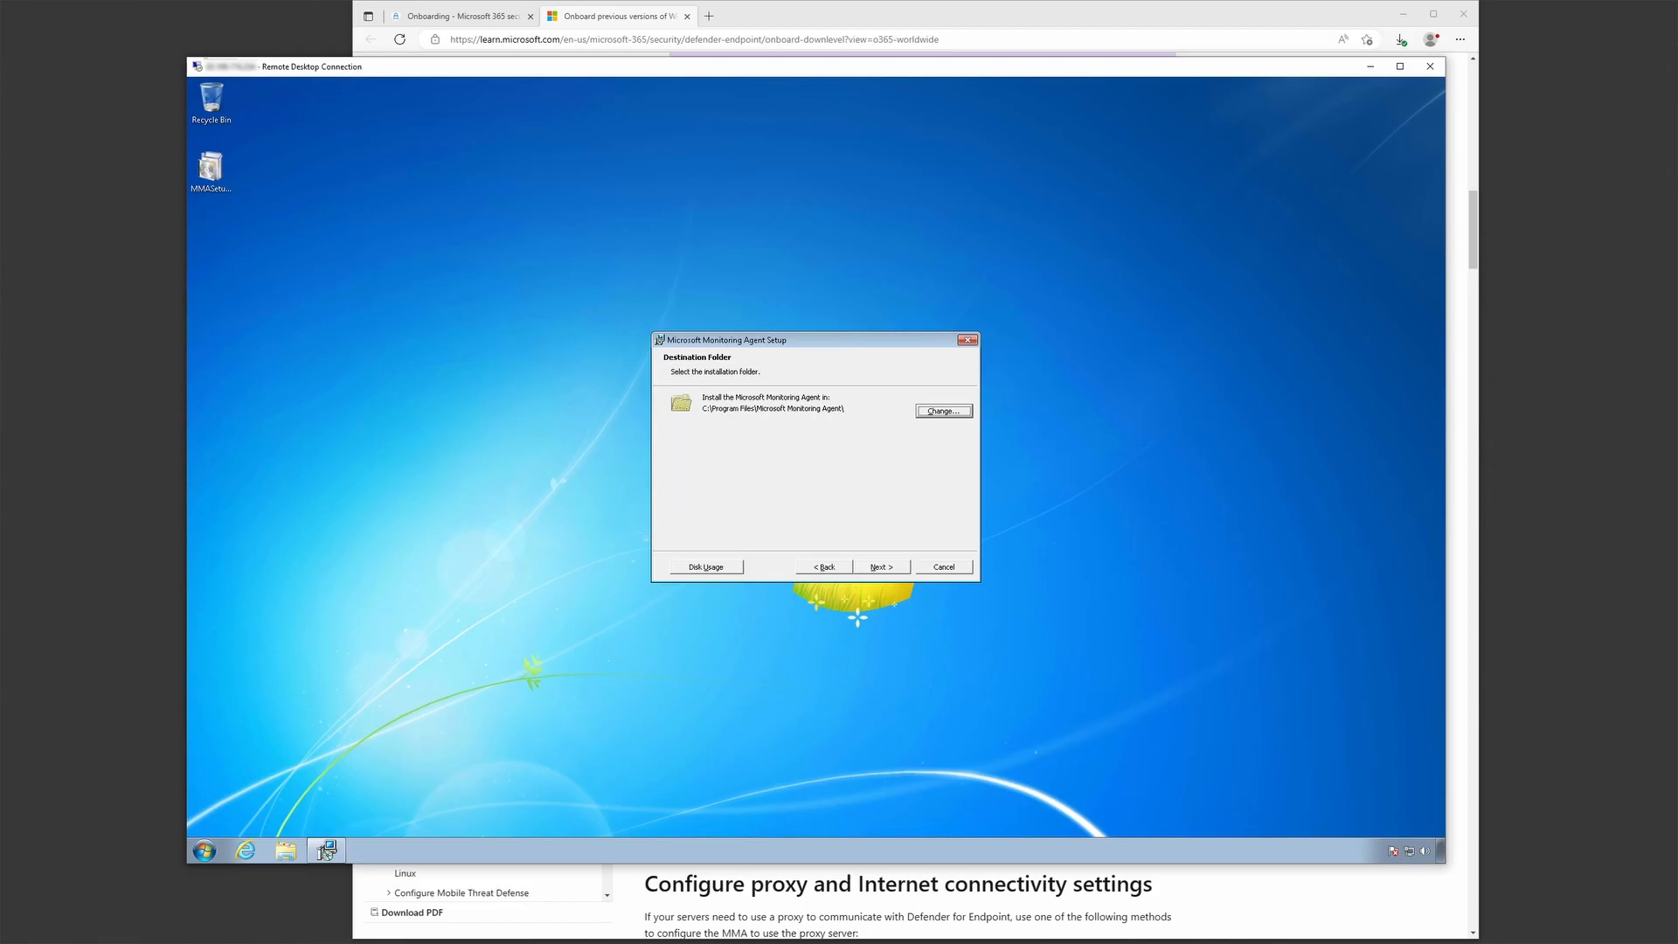
{"action": "key", "text": "Return"}
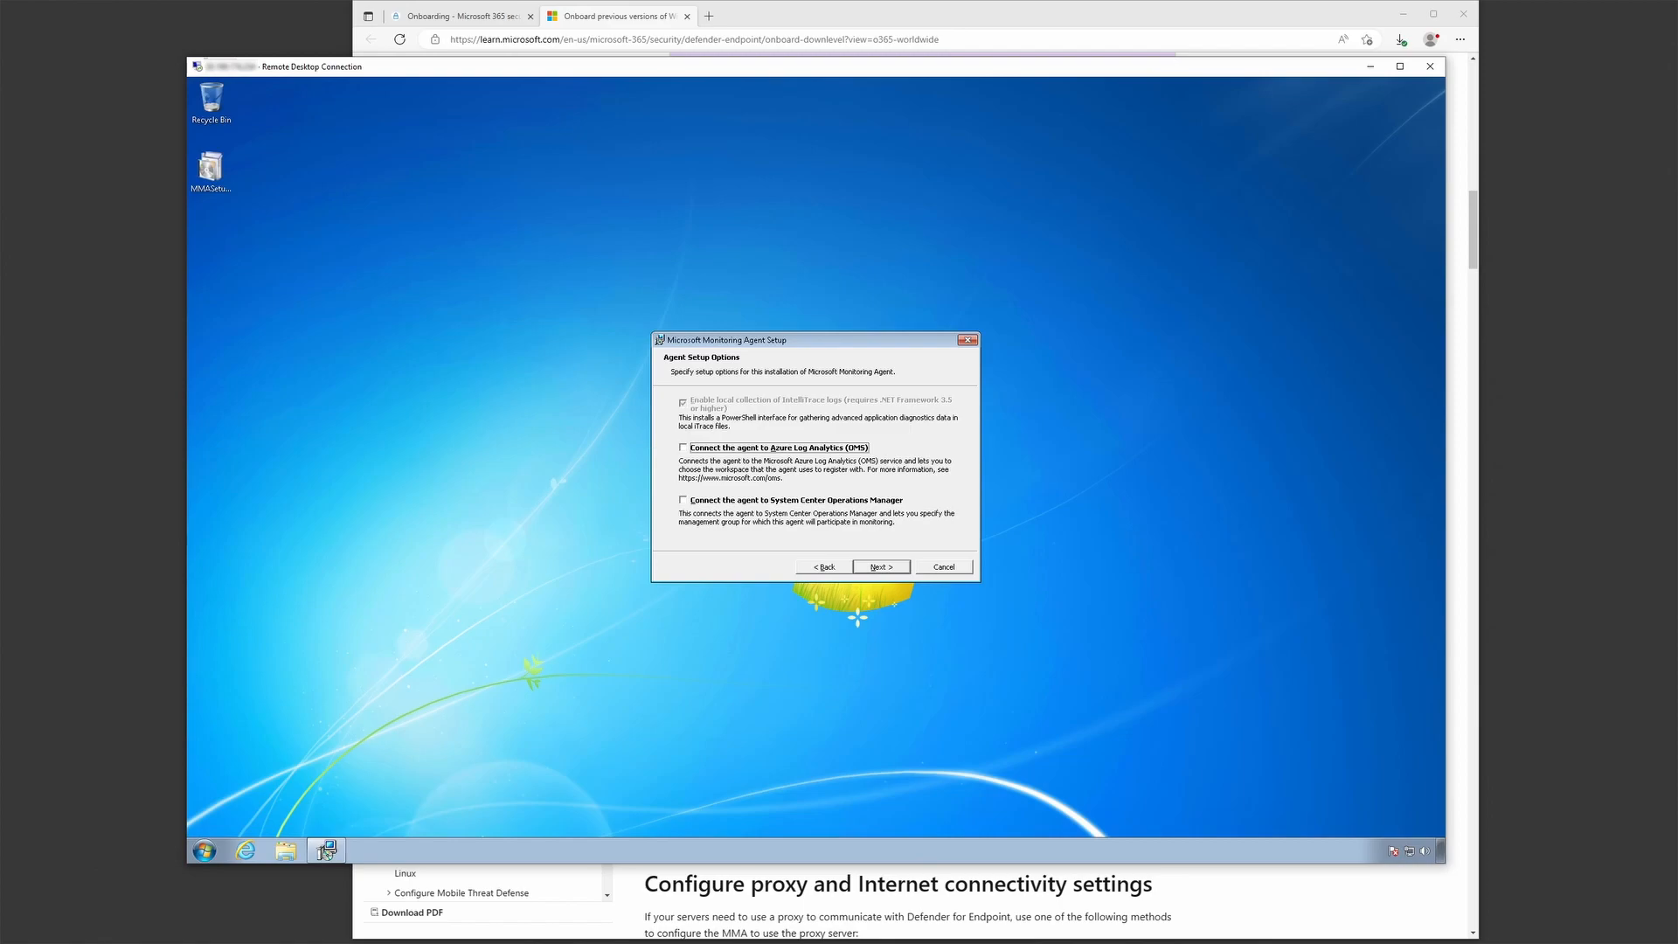
{"action": "key", "text": "Return"}
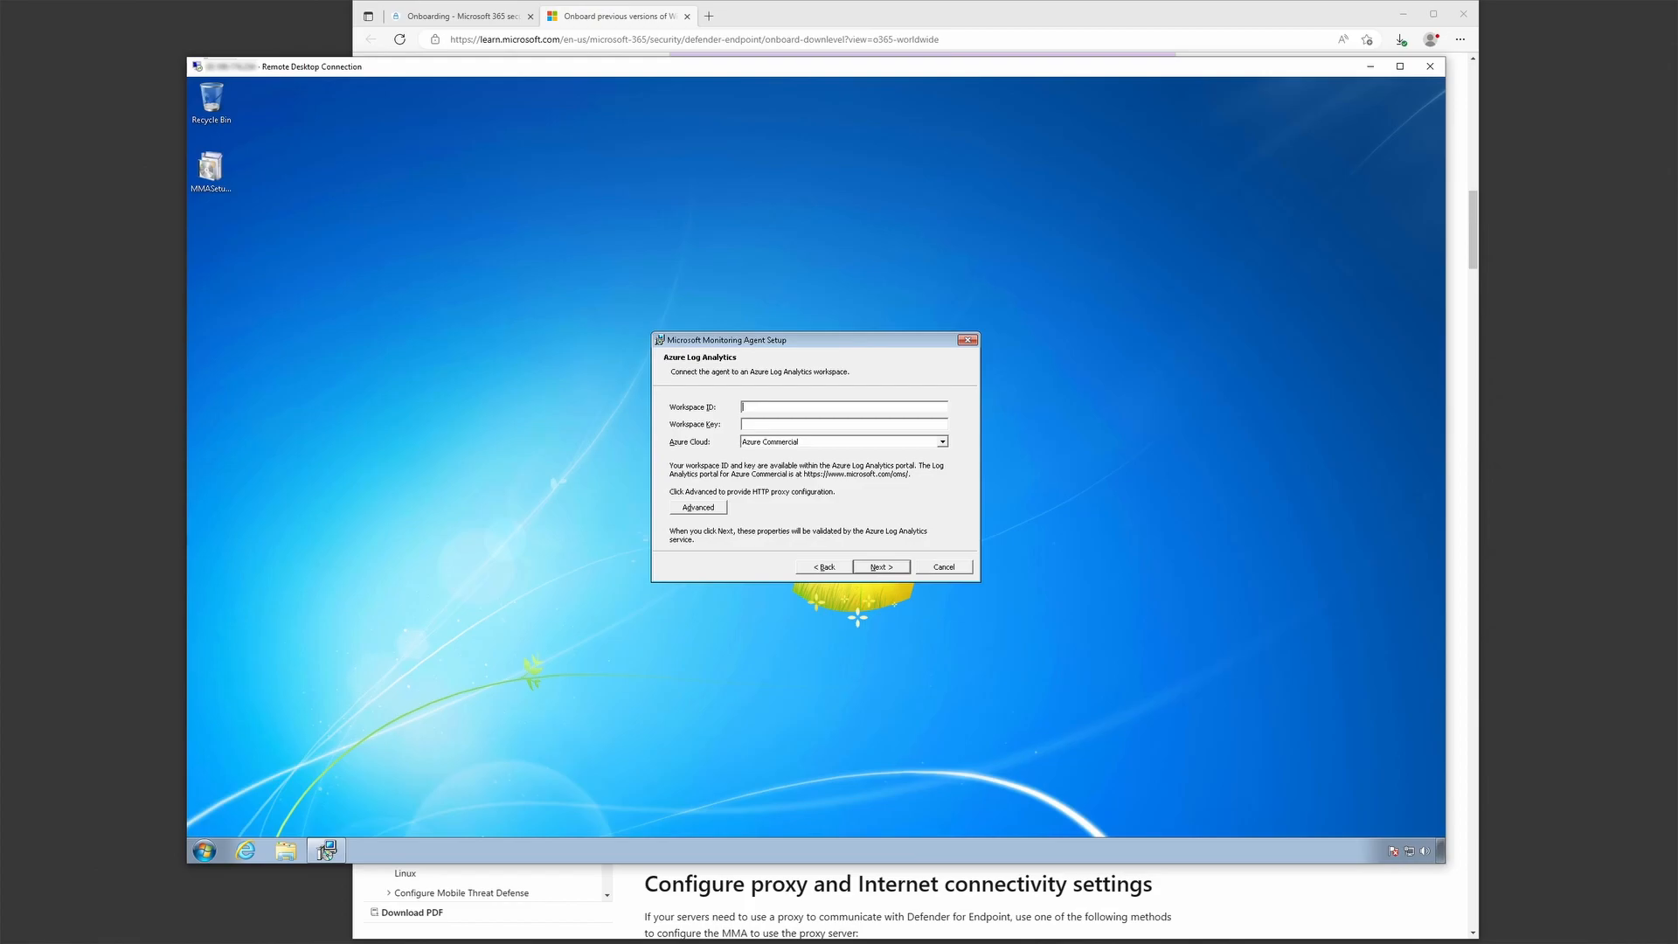
- Close the documentation page, copy the Workspace ID from the Defender onboarding page and paste it into the agent setup
{"action": "key", "text": "alt+Tab"}
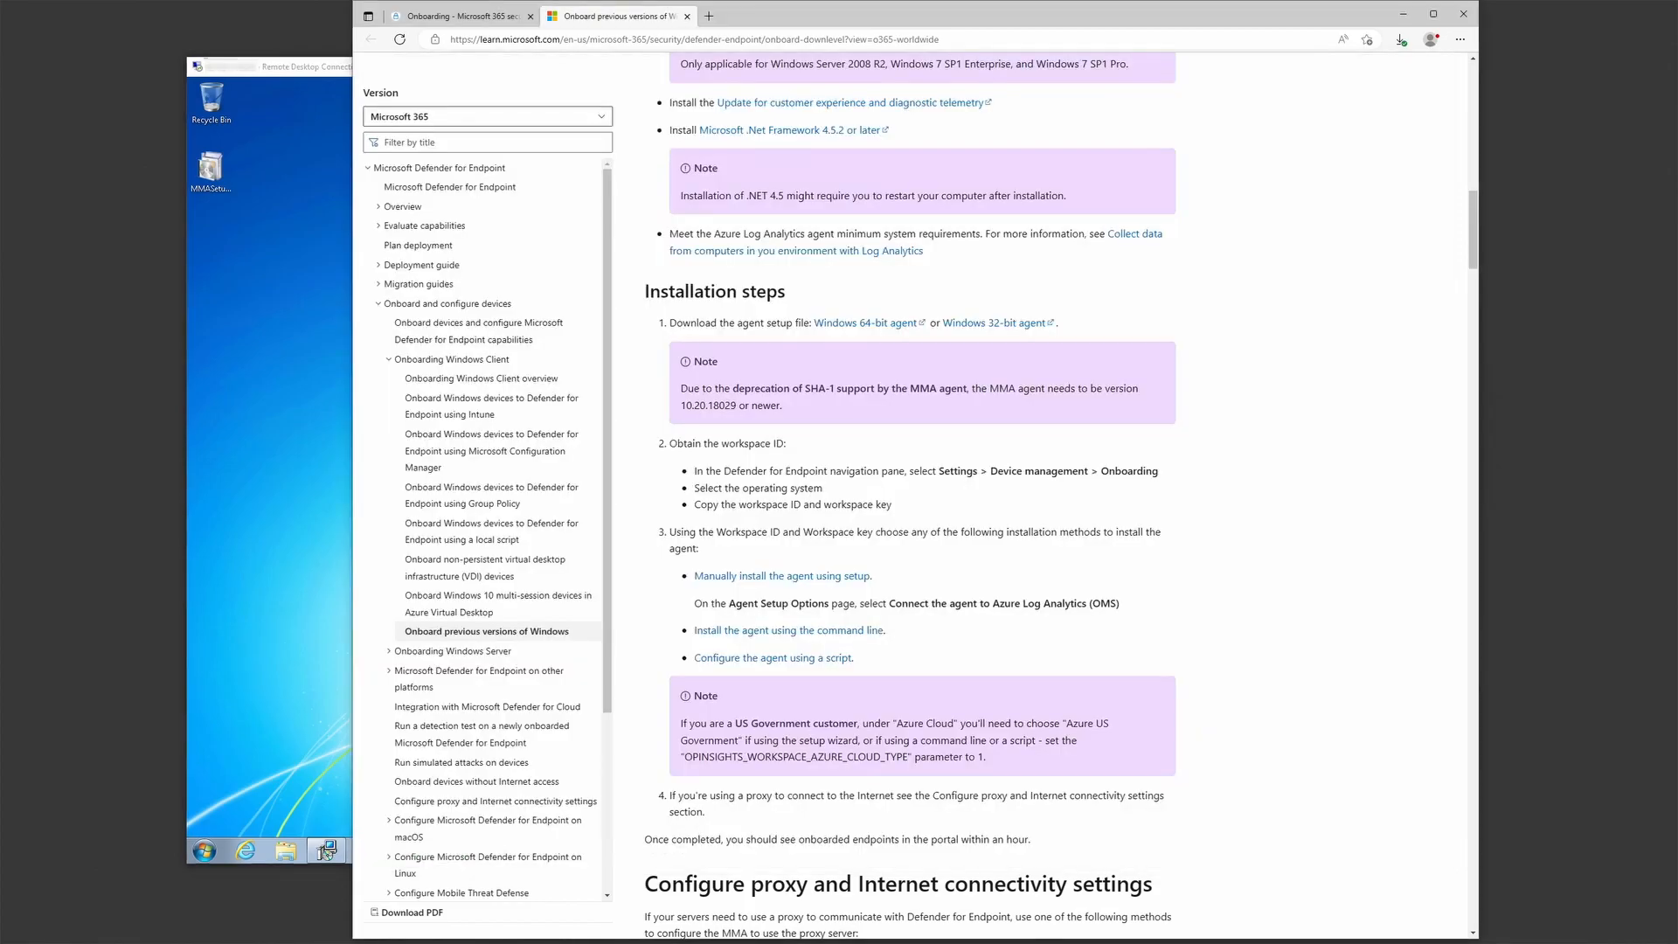
{"action": "key", "text": "ctrl+w"}
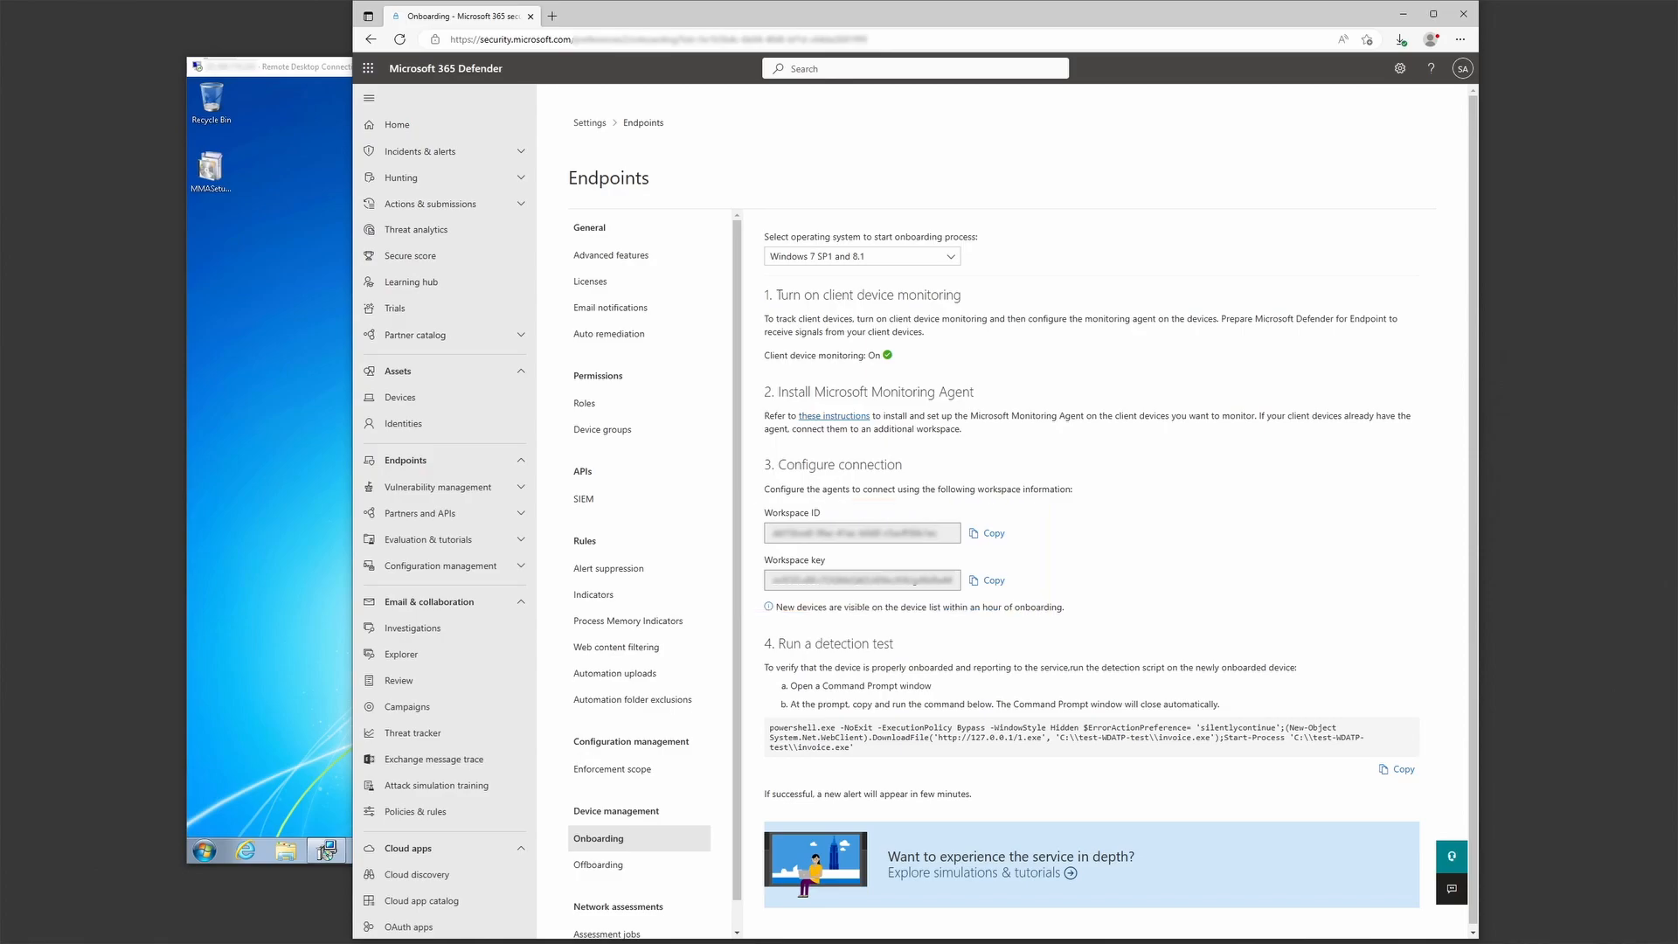
{"action": "left_click", "coordinate": [989, 533]}
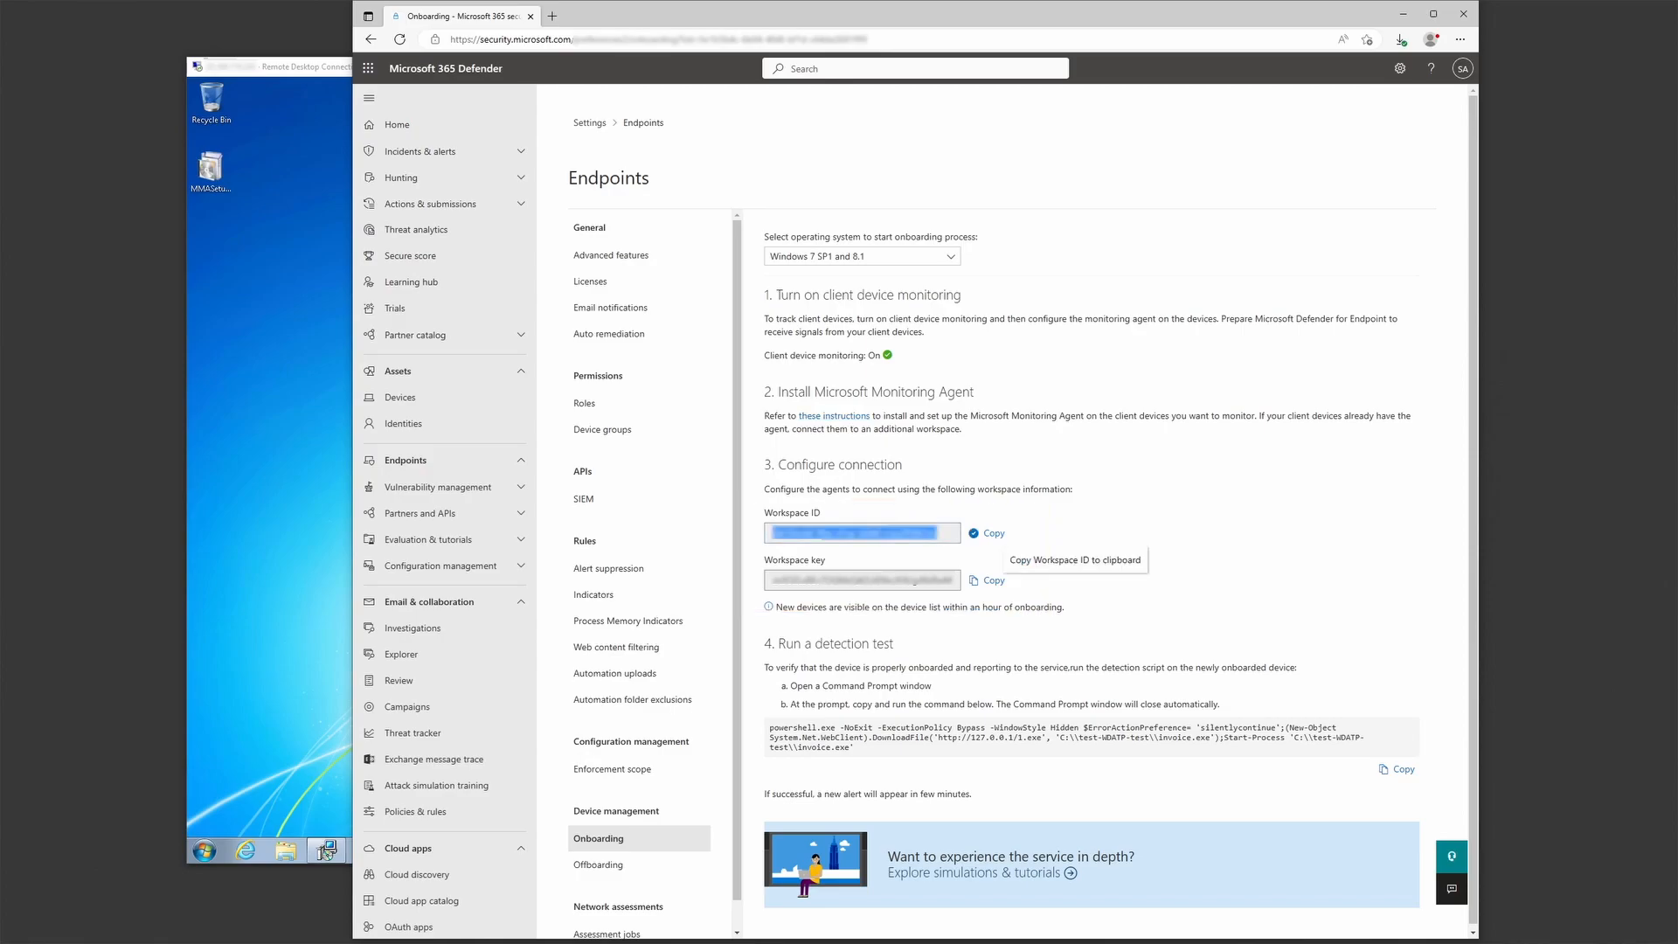
{"action": "left_click", "coordinate": [326, 852]}
{"action": "key", "text": "ctrl+v"}
- Copy the workspace key from the Defender portal into the agent setup's Workspace Key field and continue with the Azure Commercial cloud
{"action": "key", "text": "alt+Tab"}
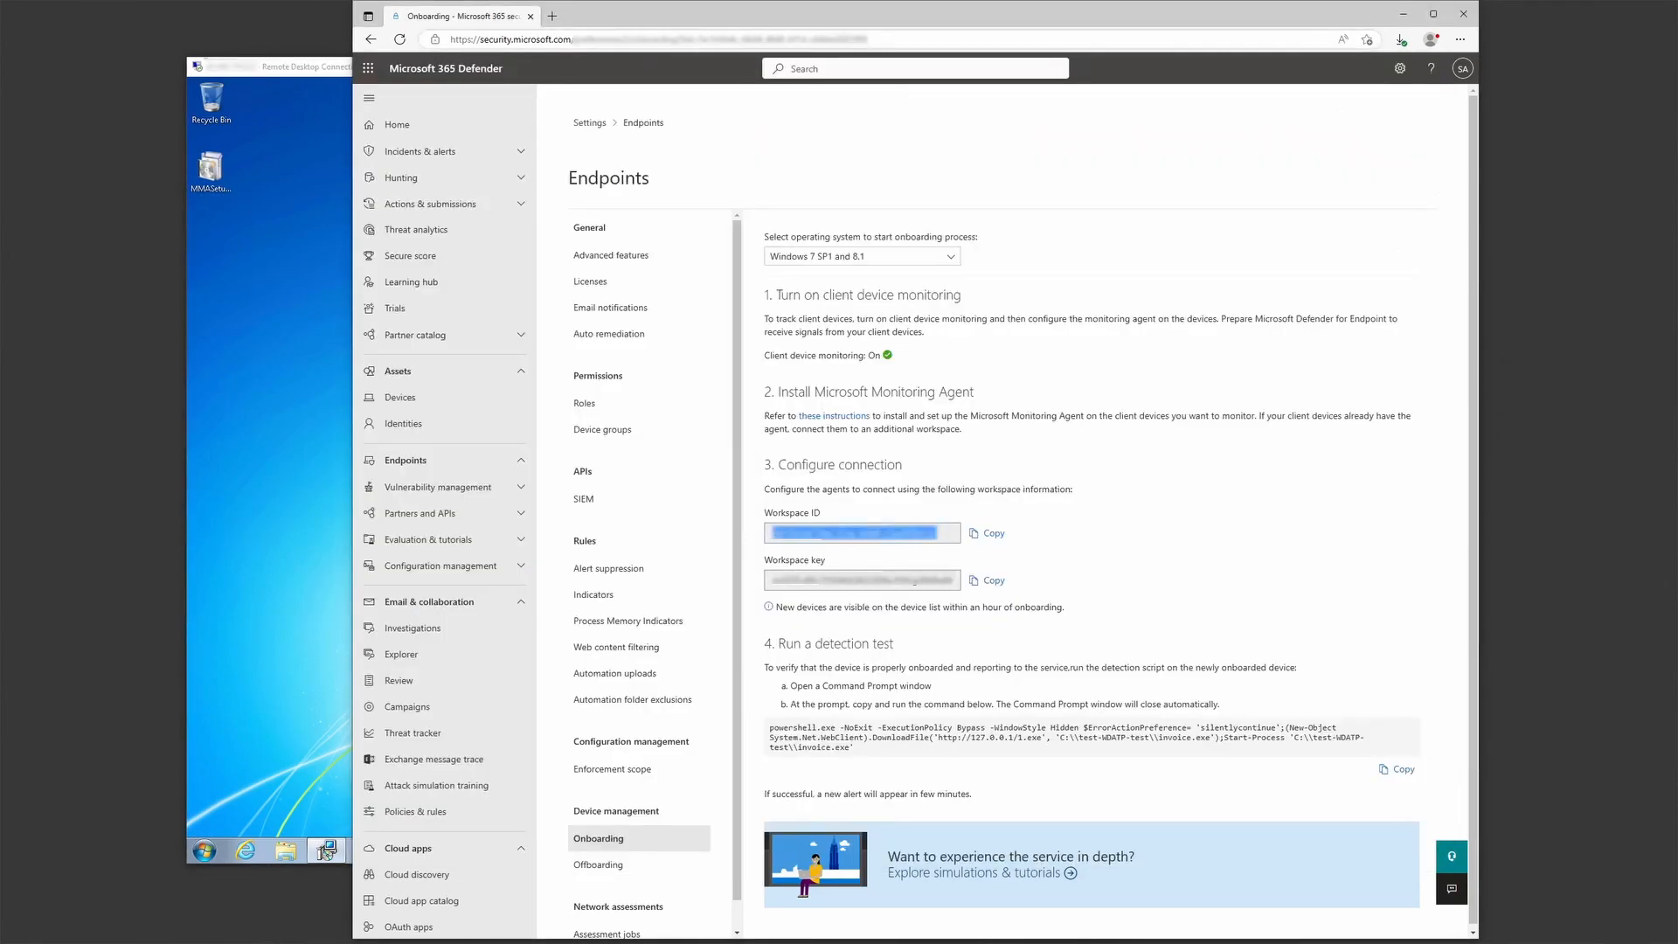
{"action": "left_click", "coordinate": [988, 580]}
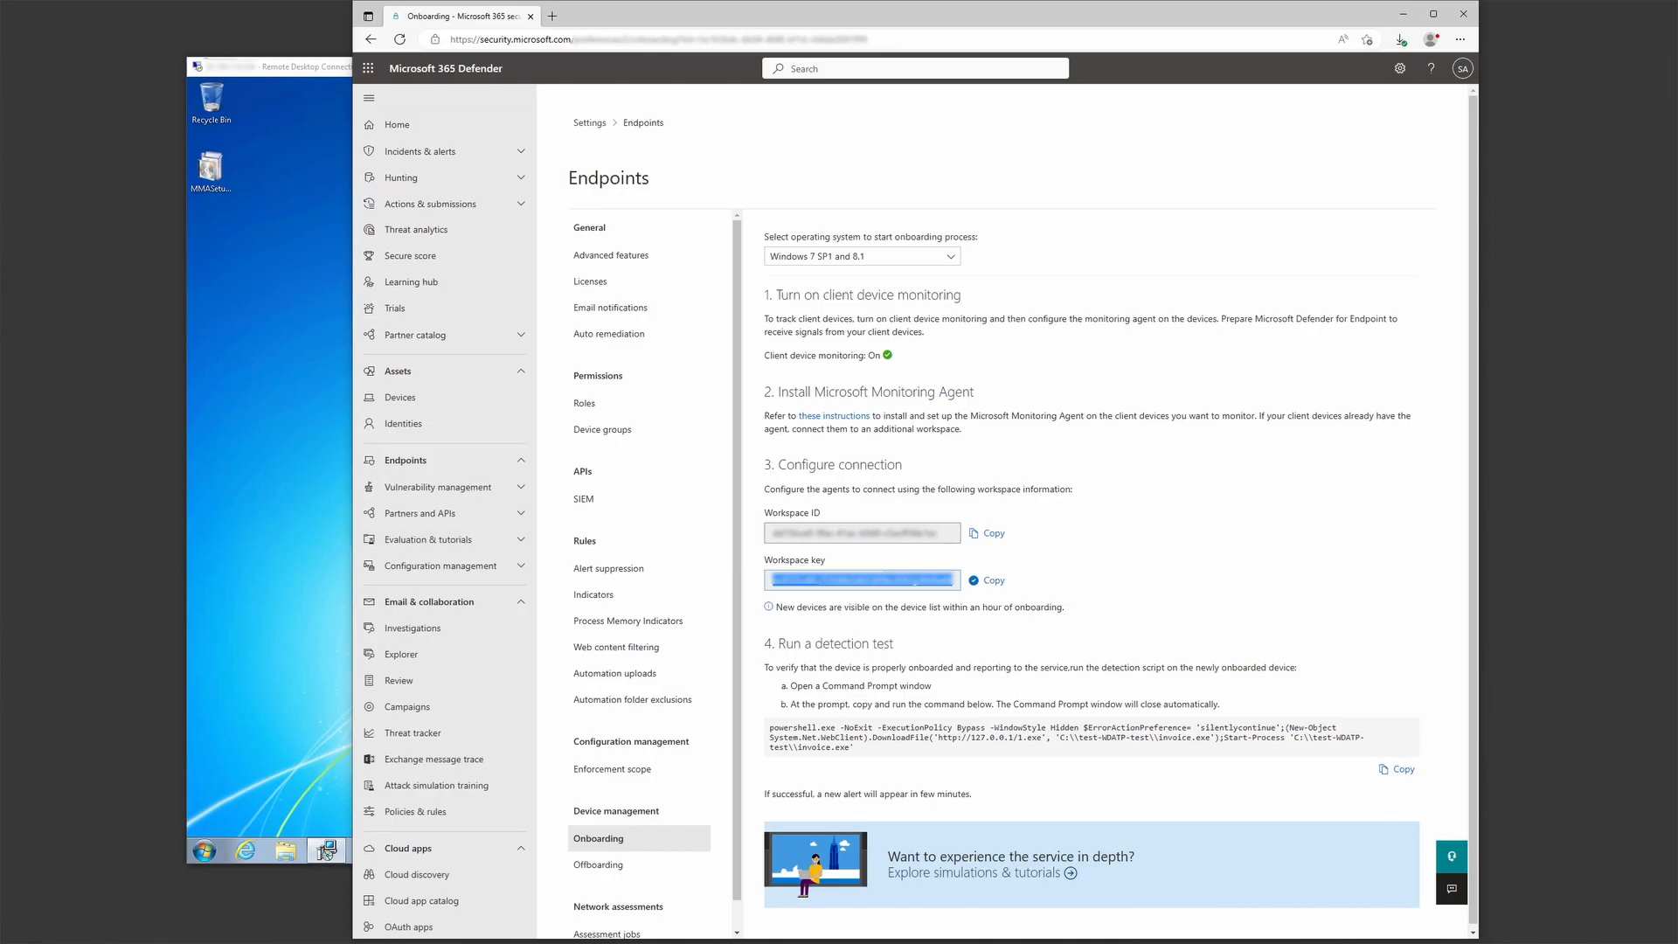
{"action": "key", "text": "alt+Tab"}
{"action": "key", "text": "ctrl+v"}
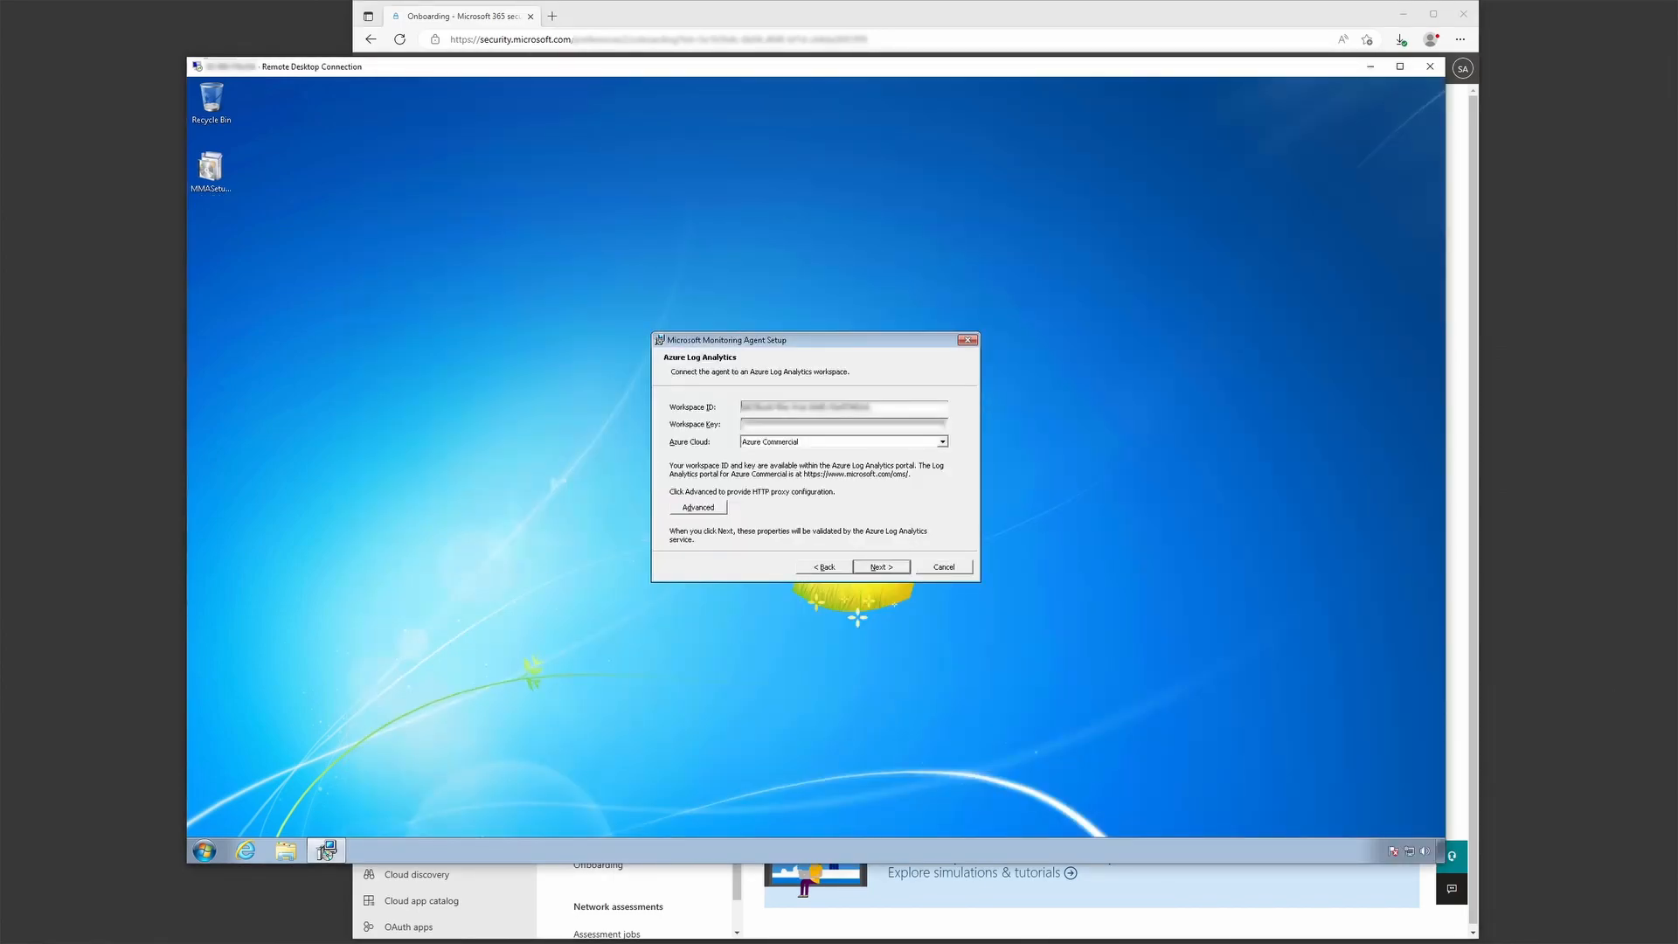
{"action": "key", "text": "Return"}
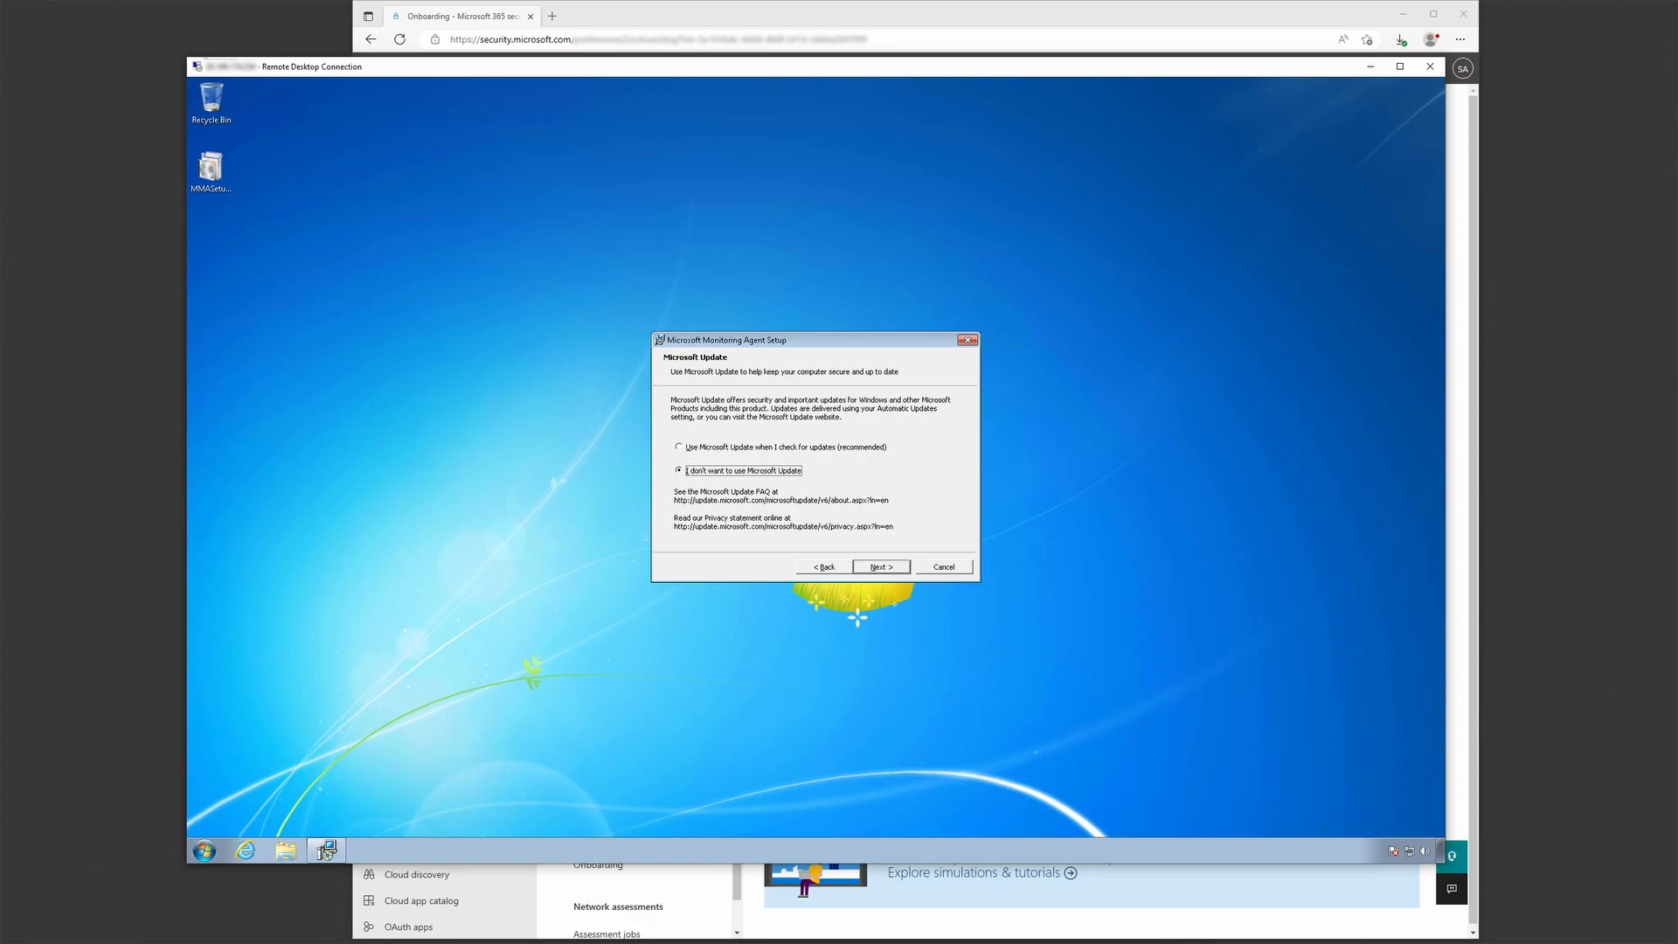
- Opt to use Microsoft Update when checking for updates, install the Microsoft Monitoring Agent and finish the wizard
{"action": "left_click", "coordinate": [678, 447]}
{"action": "key", "text": "Return"}
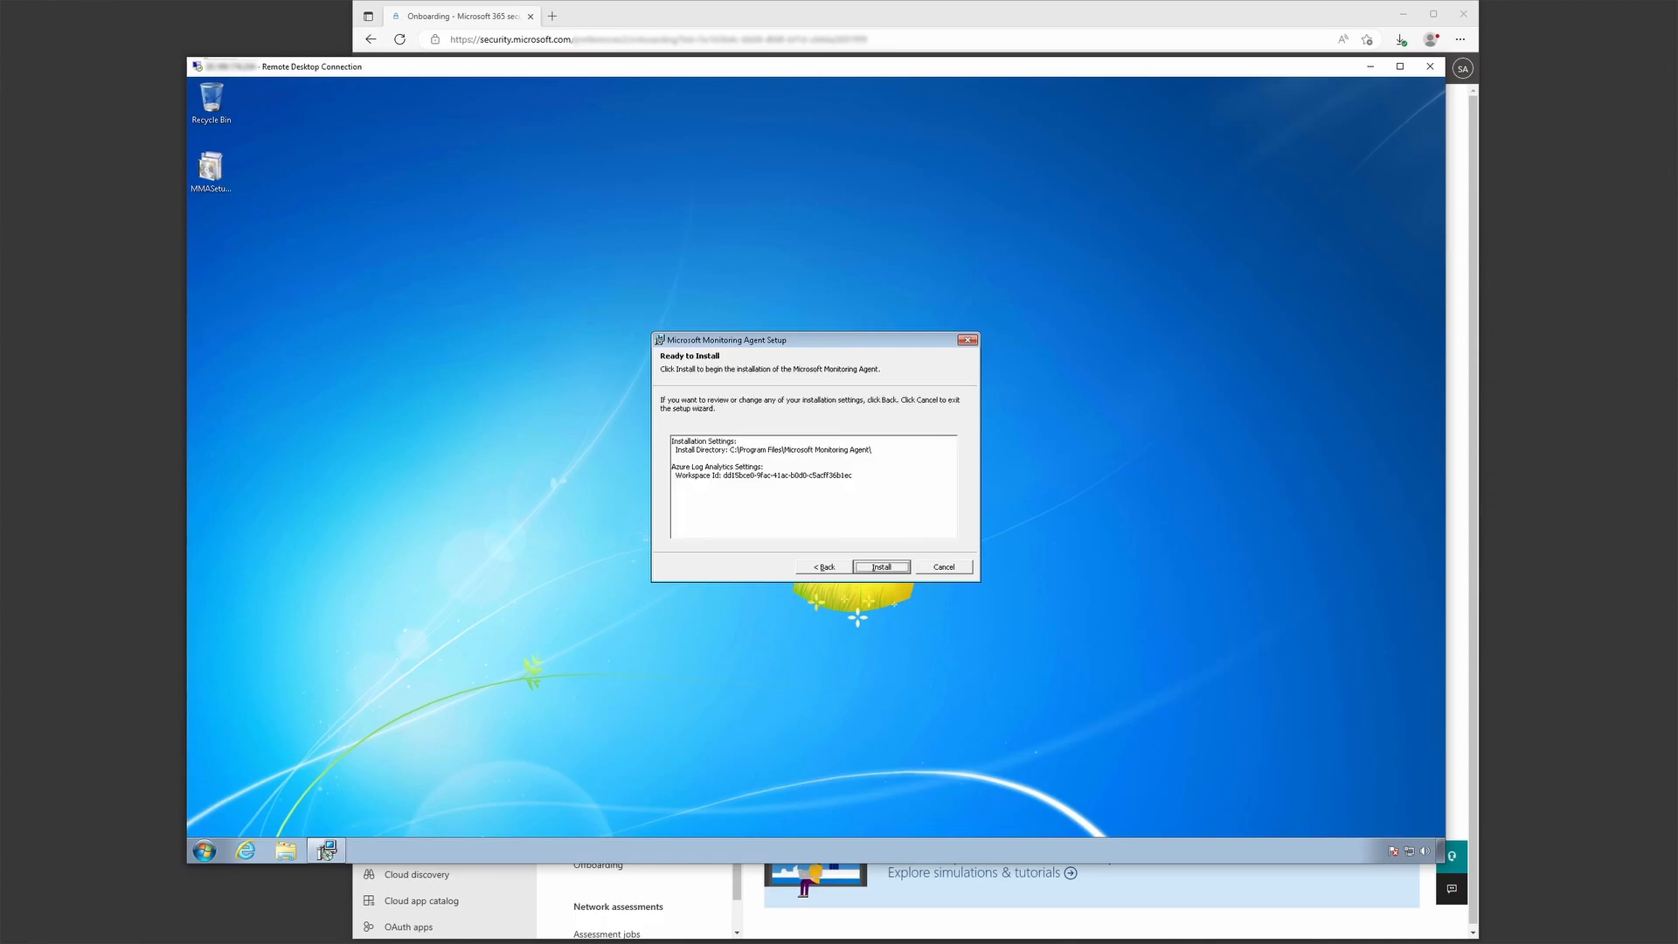
{"action": "key", "text": "Return"}
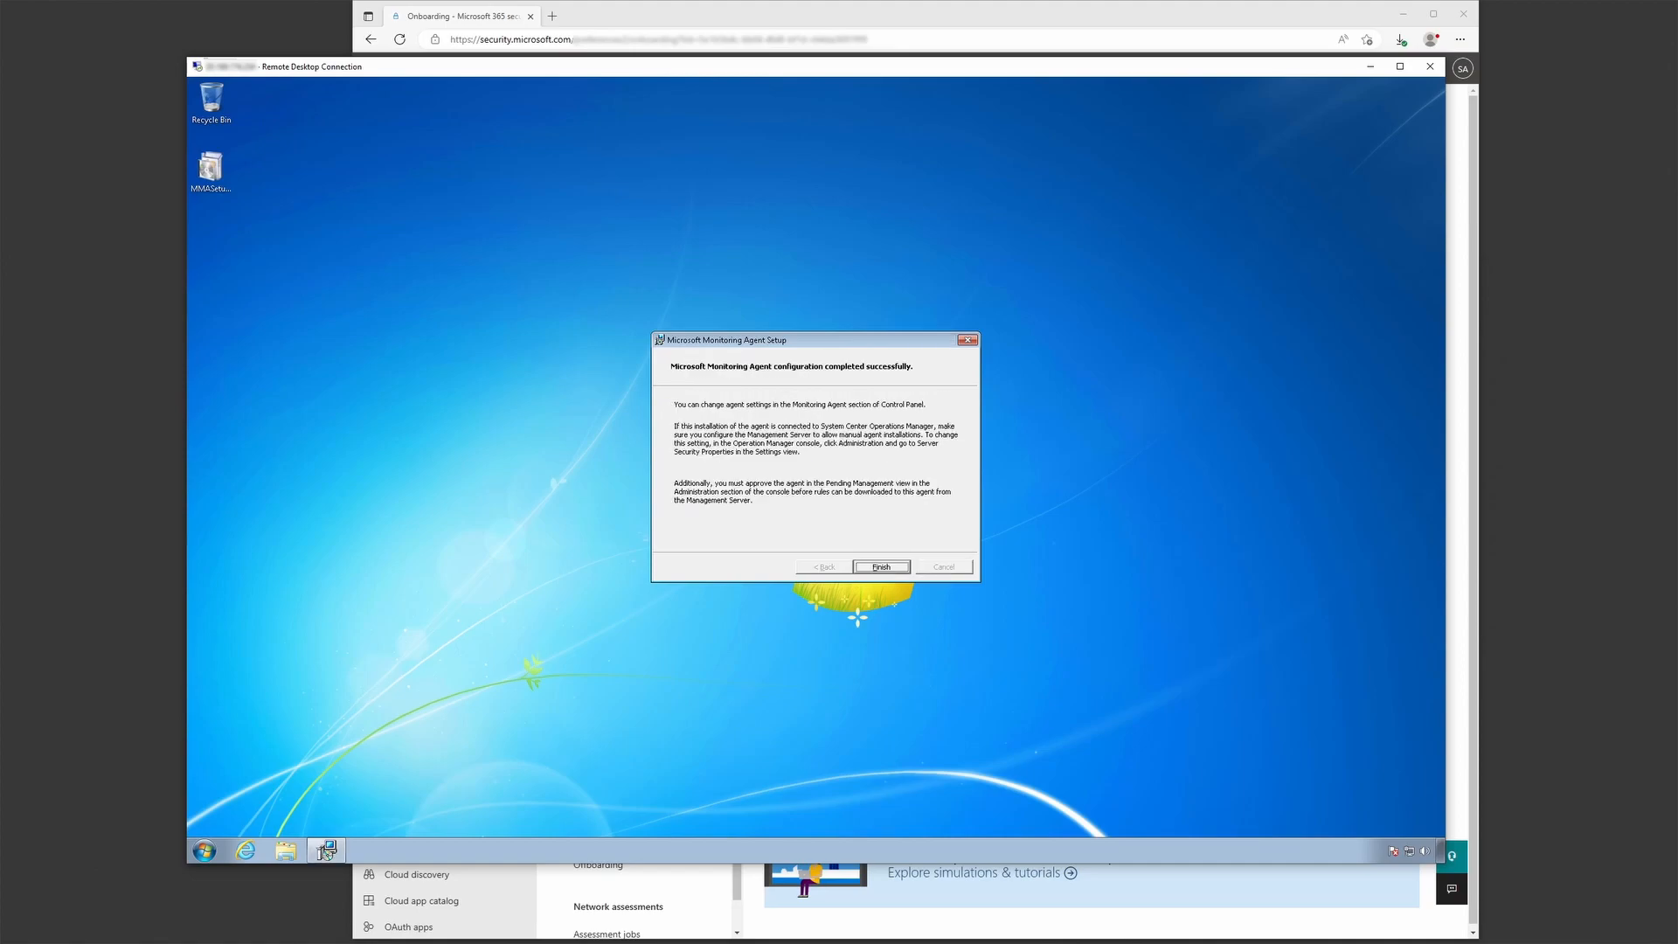
{"action": "key", "text": "Return"}
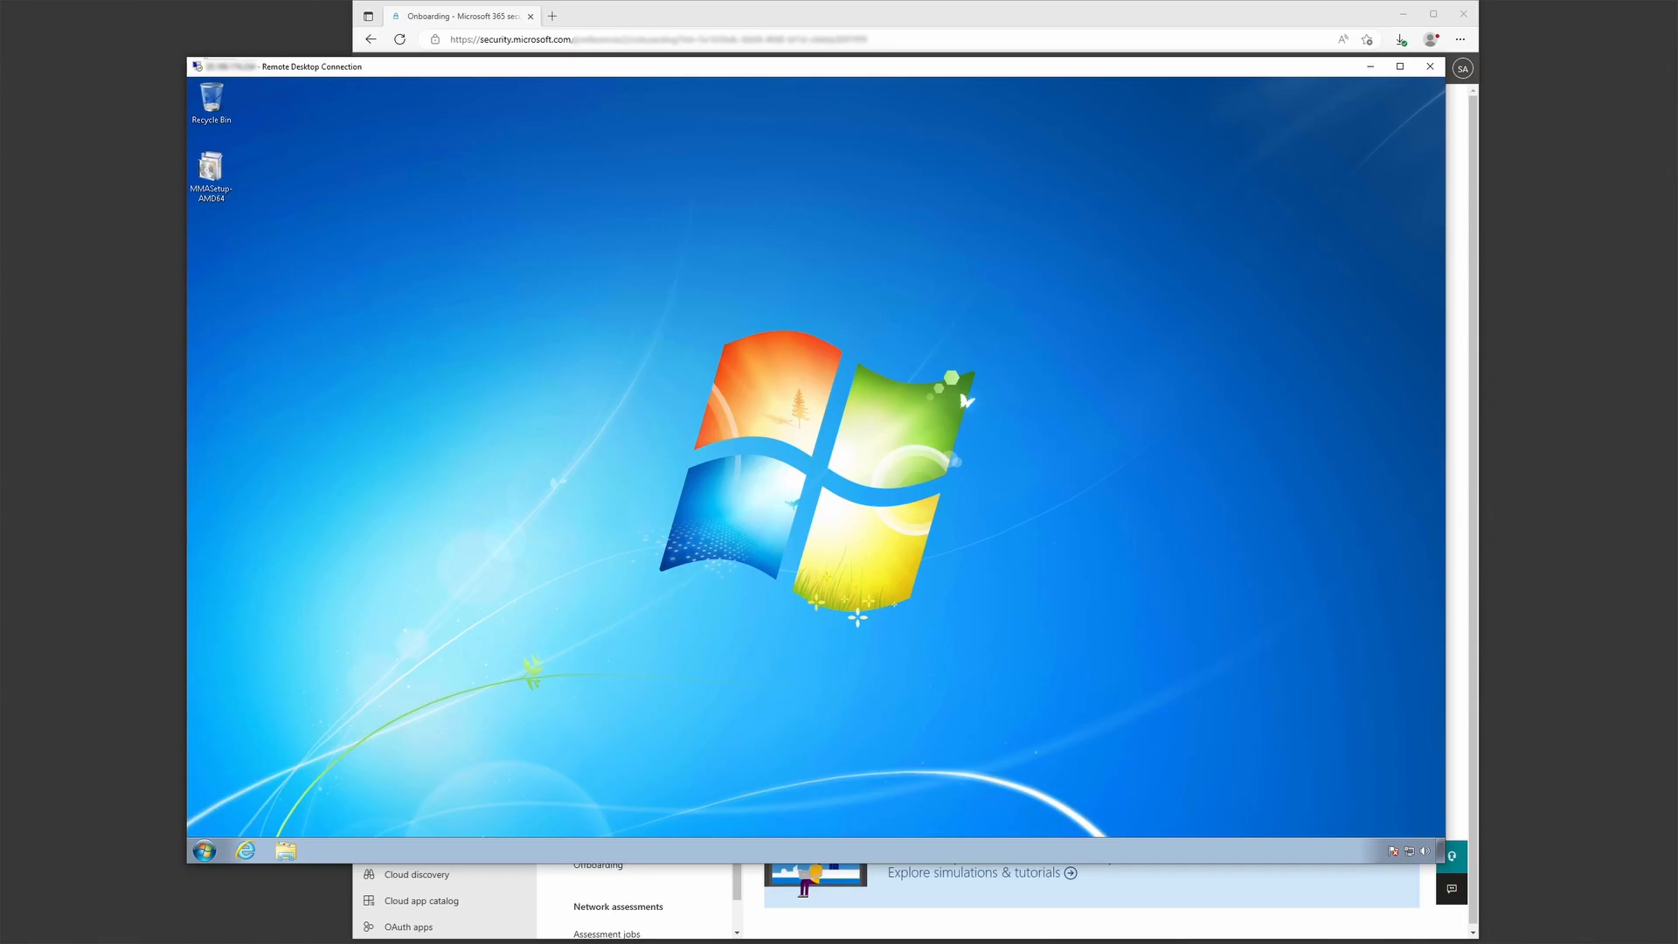
- Check the workspace status in the Microsoft Monitoring Agent's Azure Log Analytics (OMS) properties via Control Panel's large icons view, then close both windows
{"action": "left_click", "coordinate": [204, 851]}
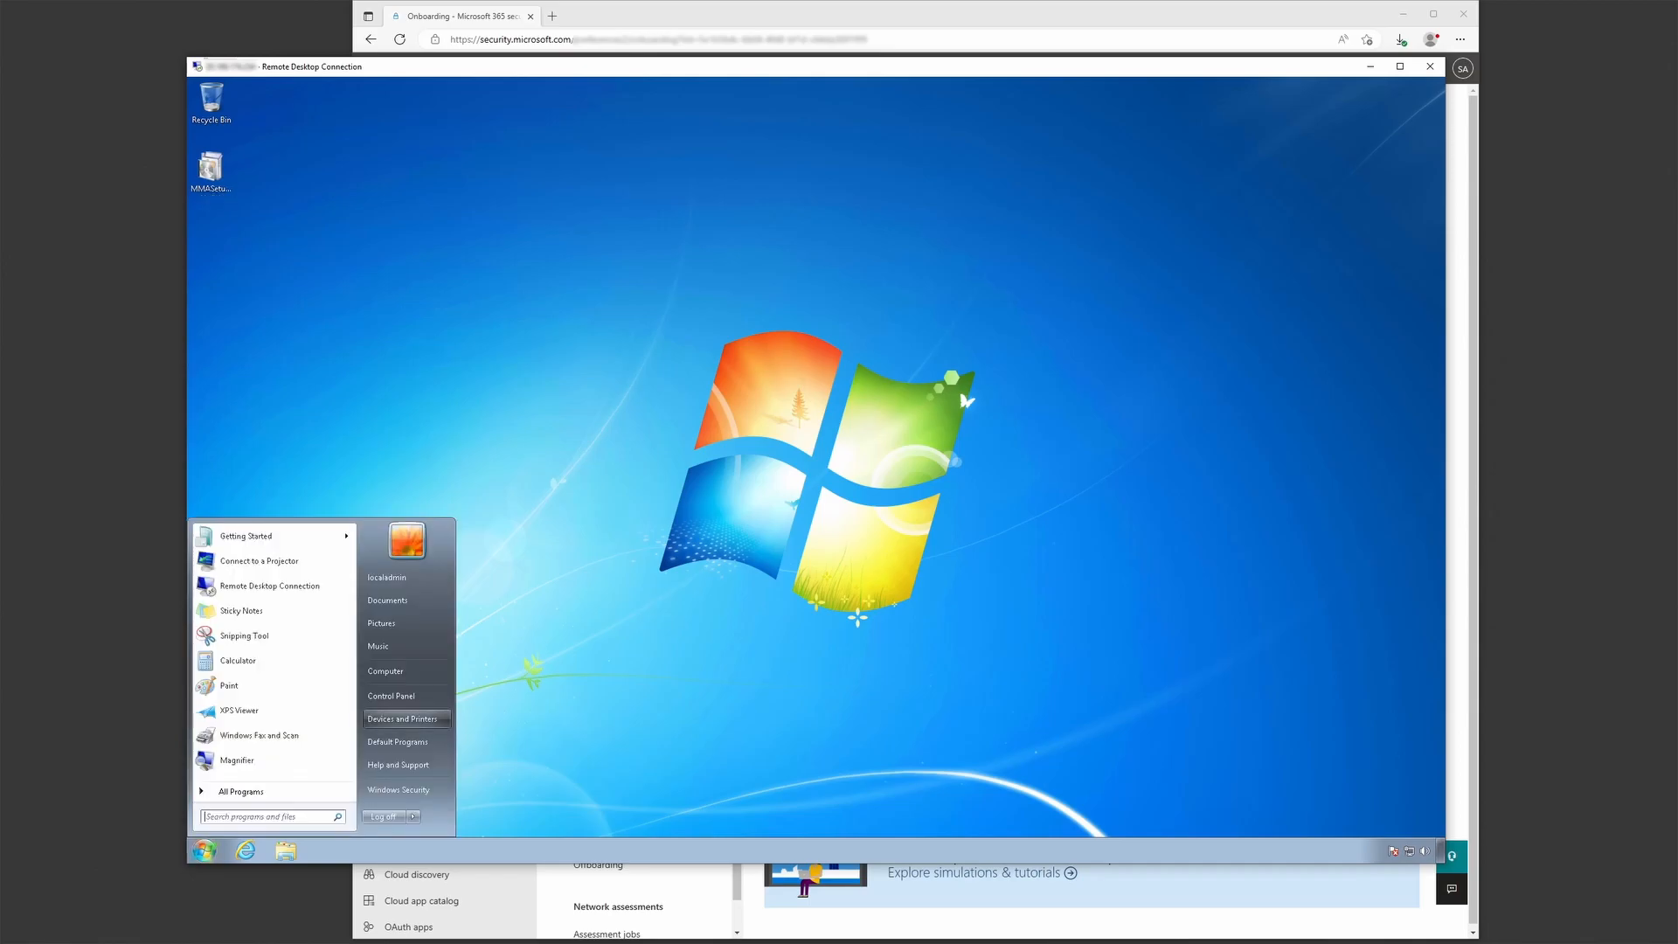
{"action": "left_click", "coordinate": [390, 696]}
{"action": "left_click", "coordinate": [1022, 280]}
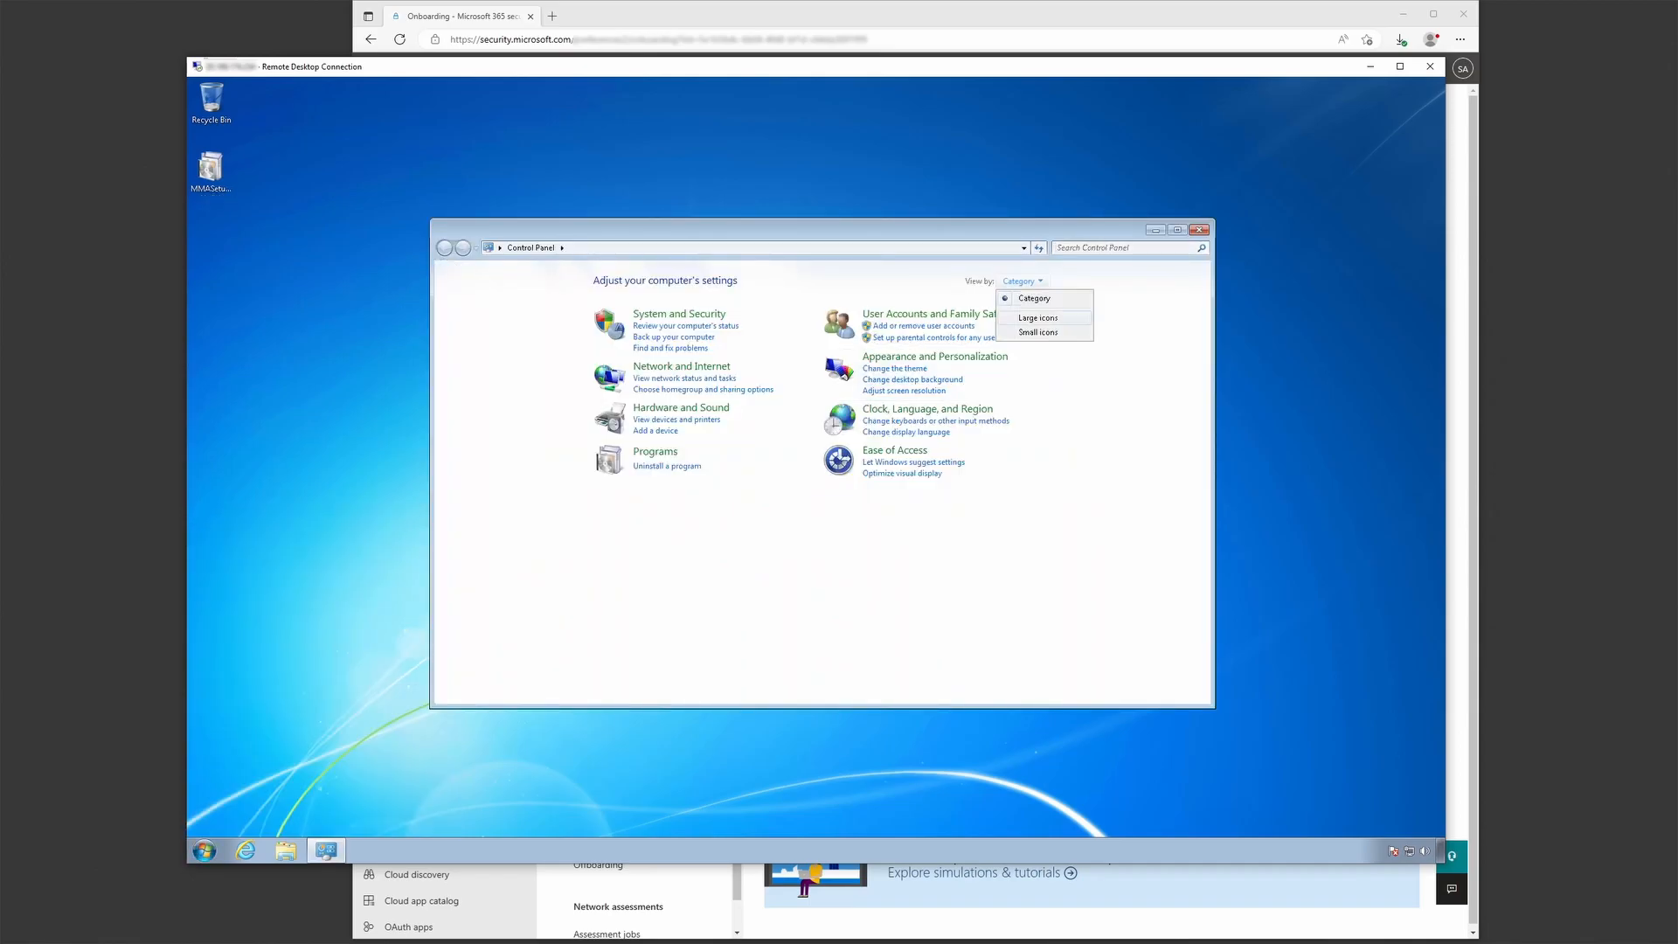
{"action": "left_click", "coordinate": [1031, 315]}
{"action": "left_click", "coordinate": [839, 496]}
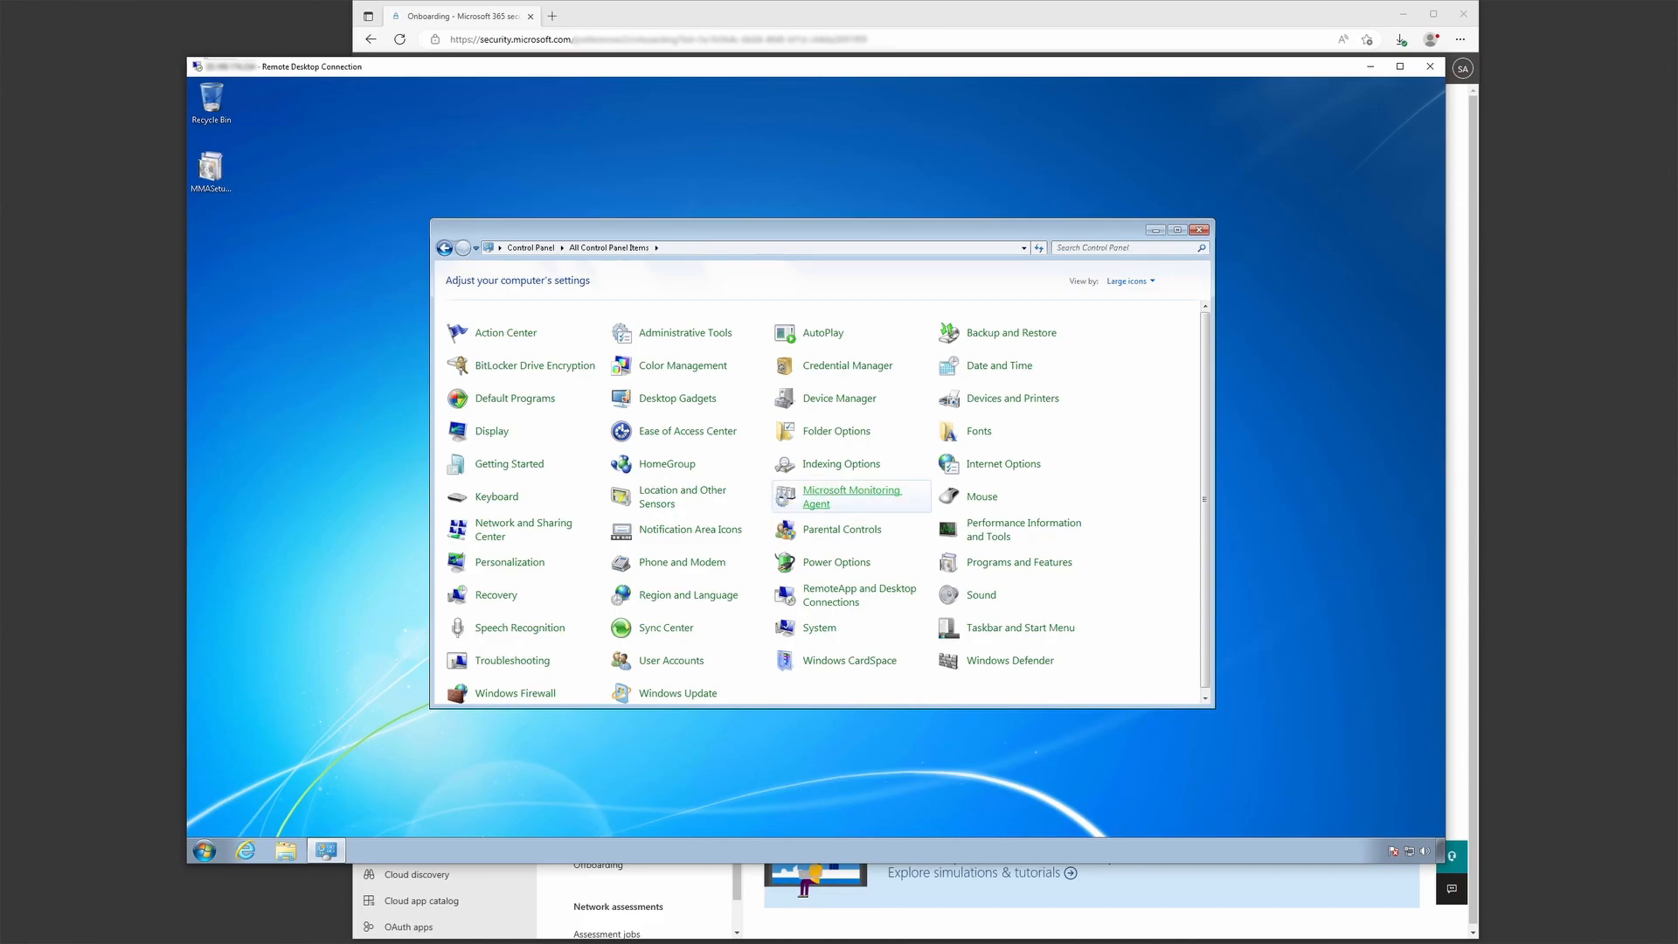
{"action": "left_click", "coordinate": [360, 154]}
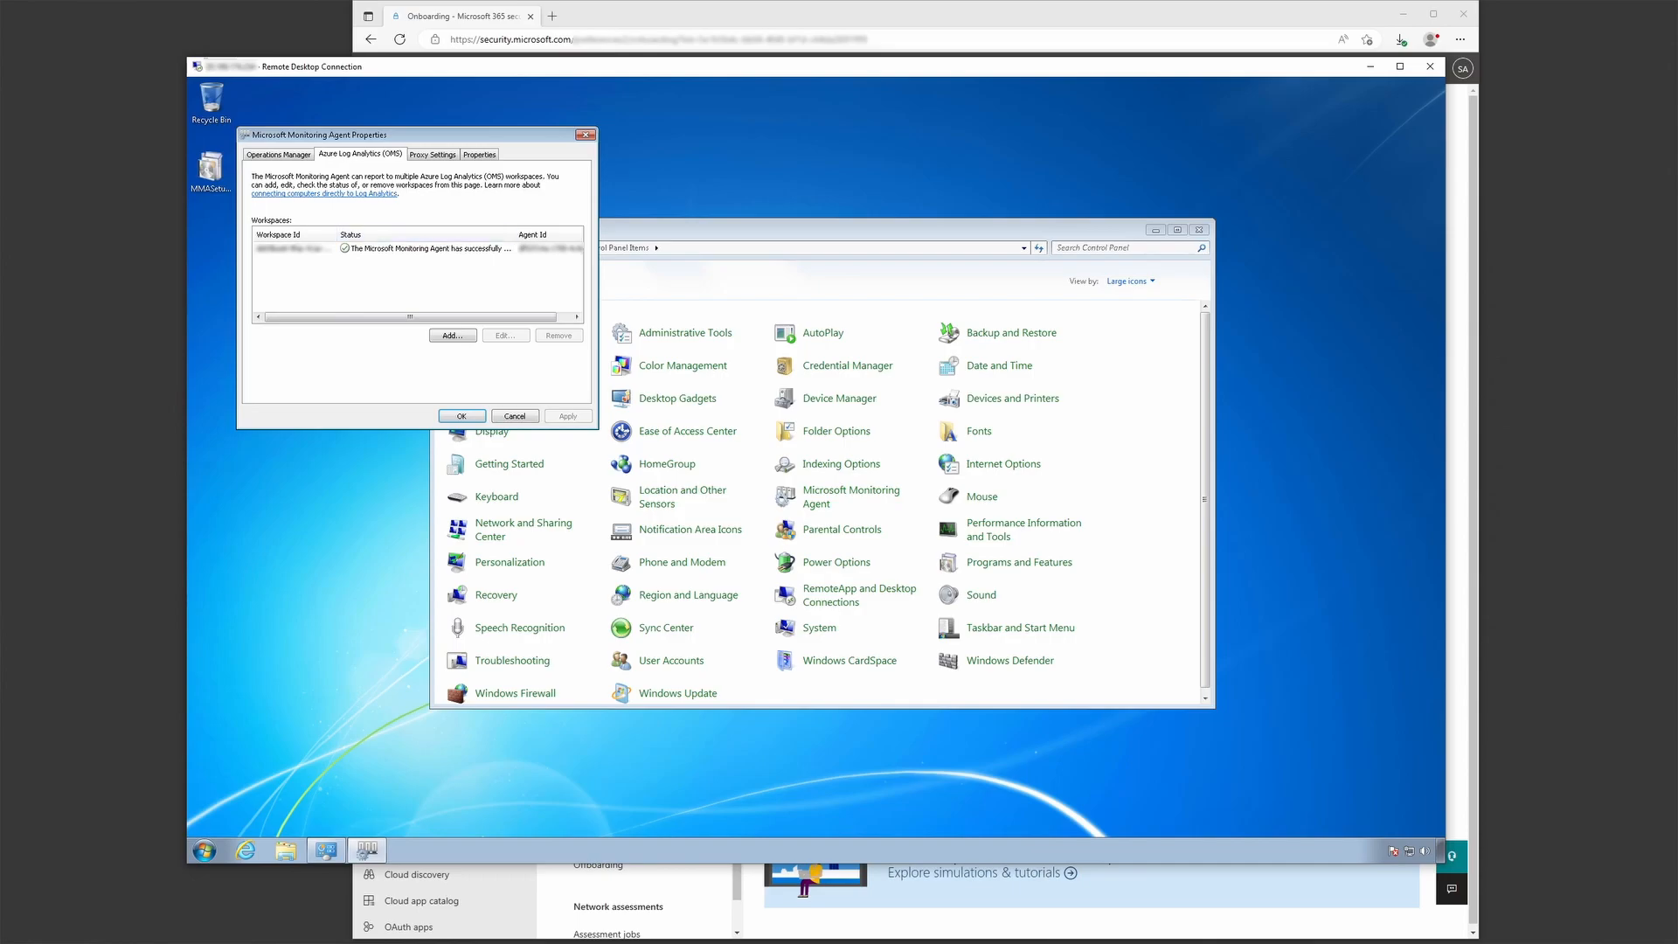
{"action": "key", "text": "Return"}
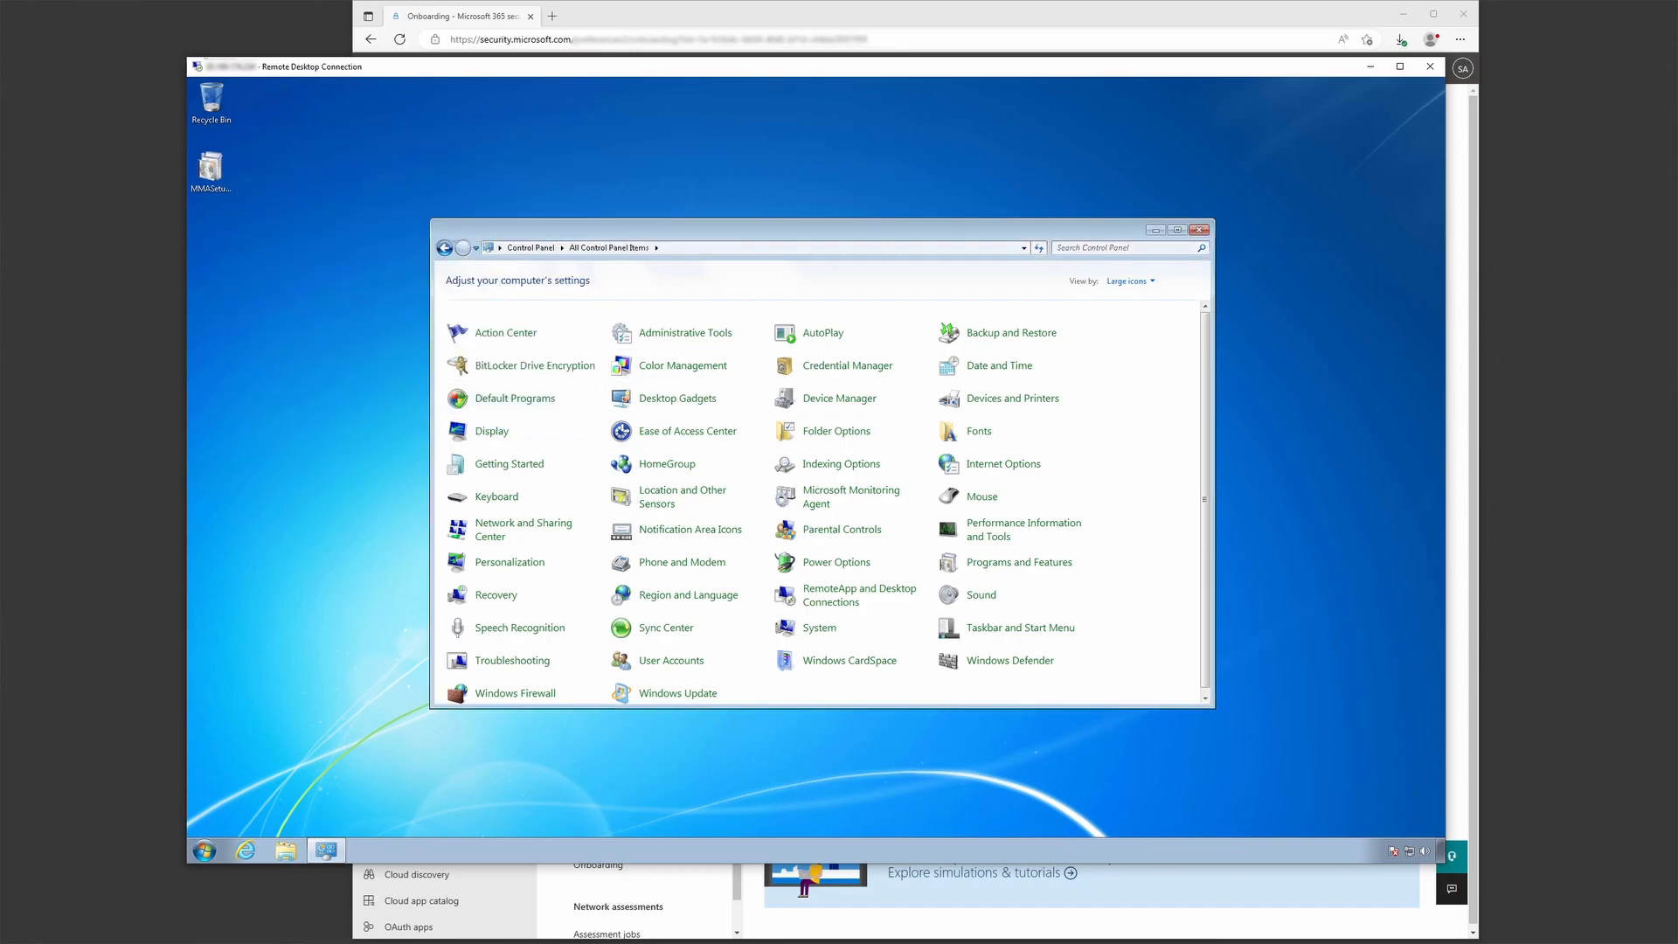
{"action": "key", "text": "alt+F4"}
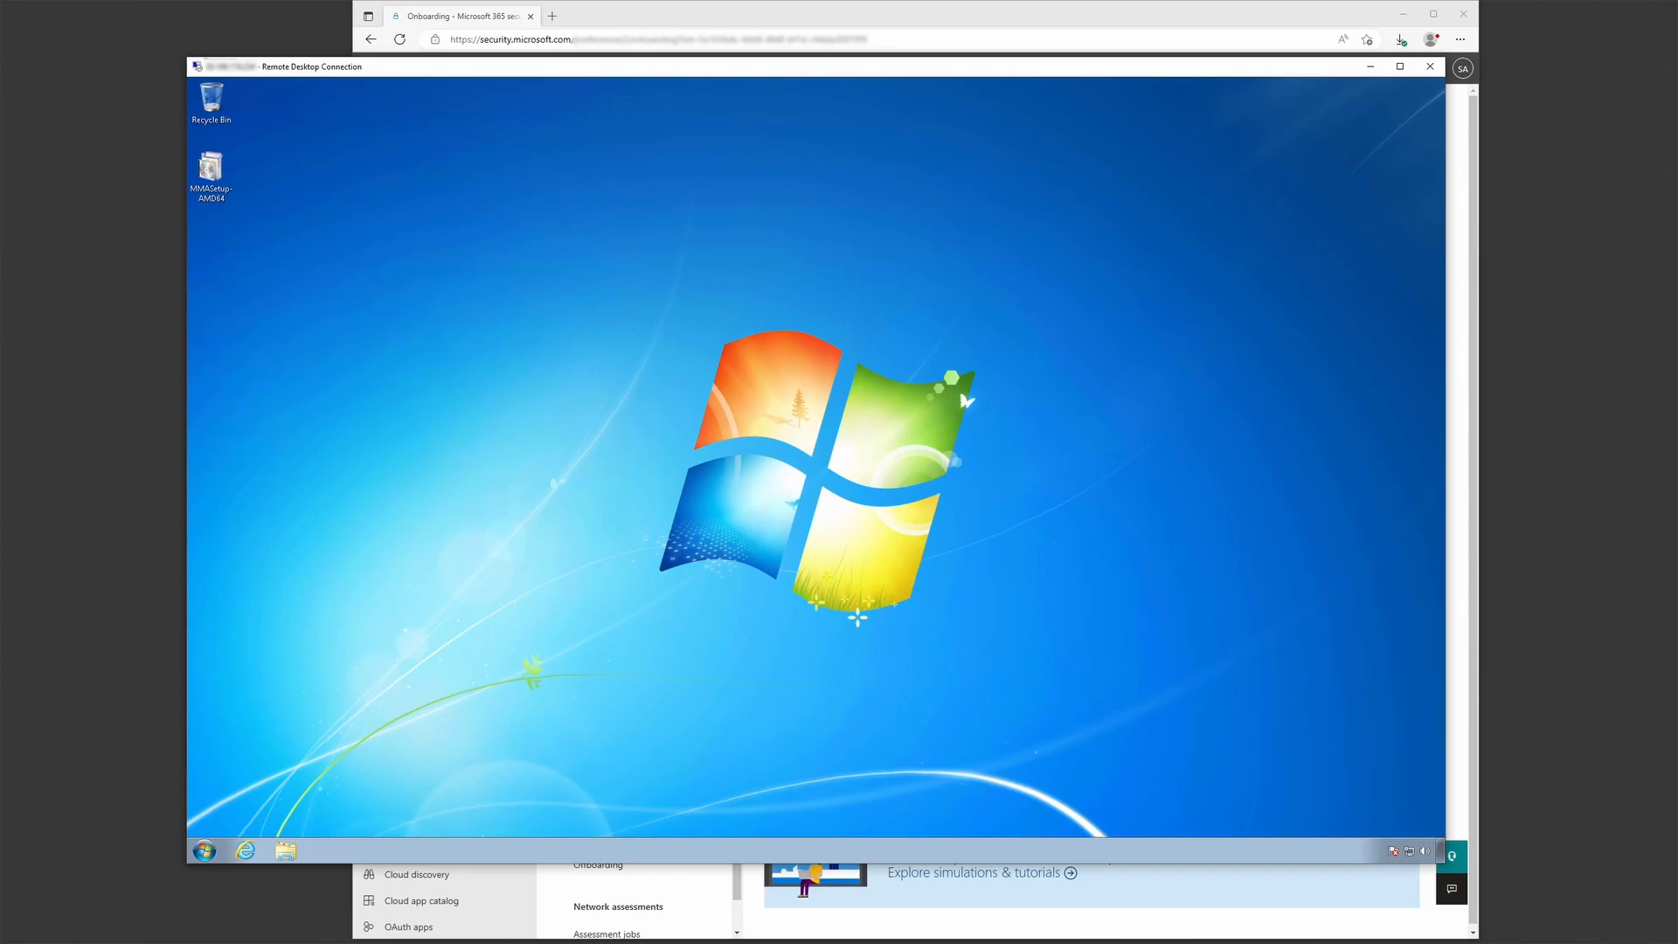
- Switch back to the Defender portal and examine the Device Inventory for the Windows 7 device win7-local
{"action": "key", "text": "alt+Tab"}
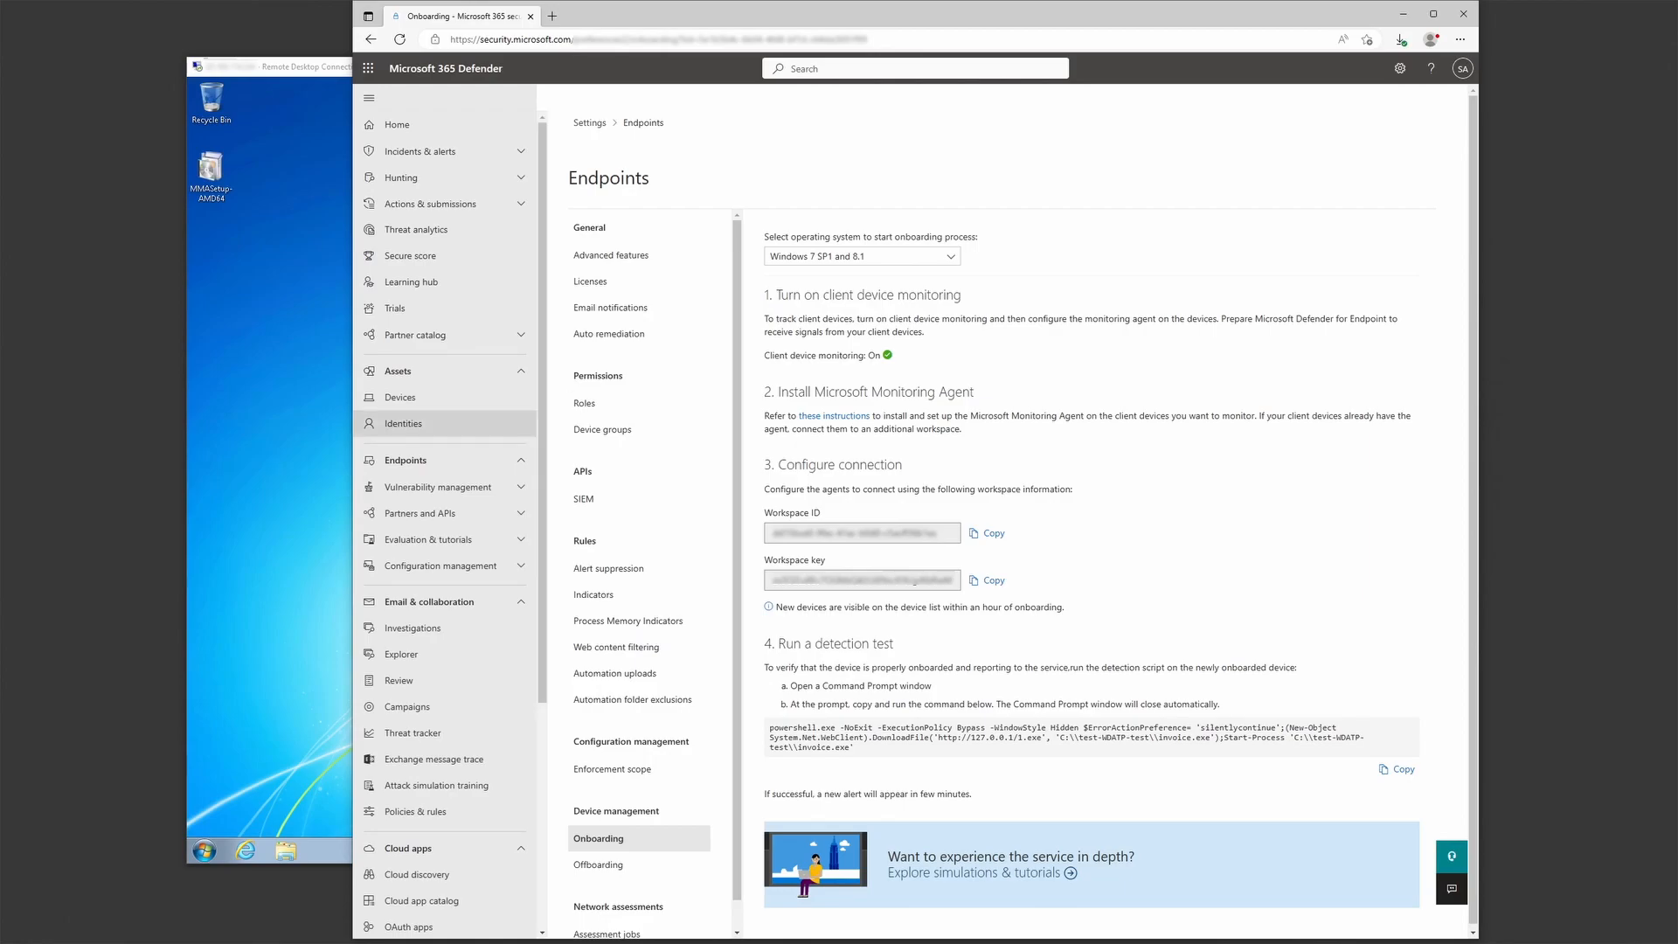
{"action": "left_click", "coordinate": [400, 397]}
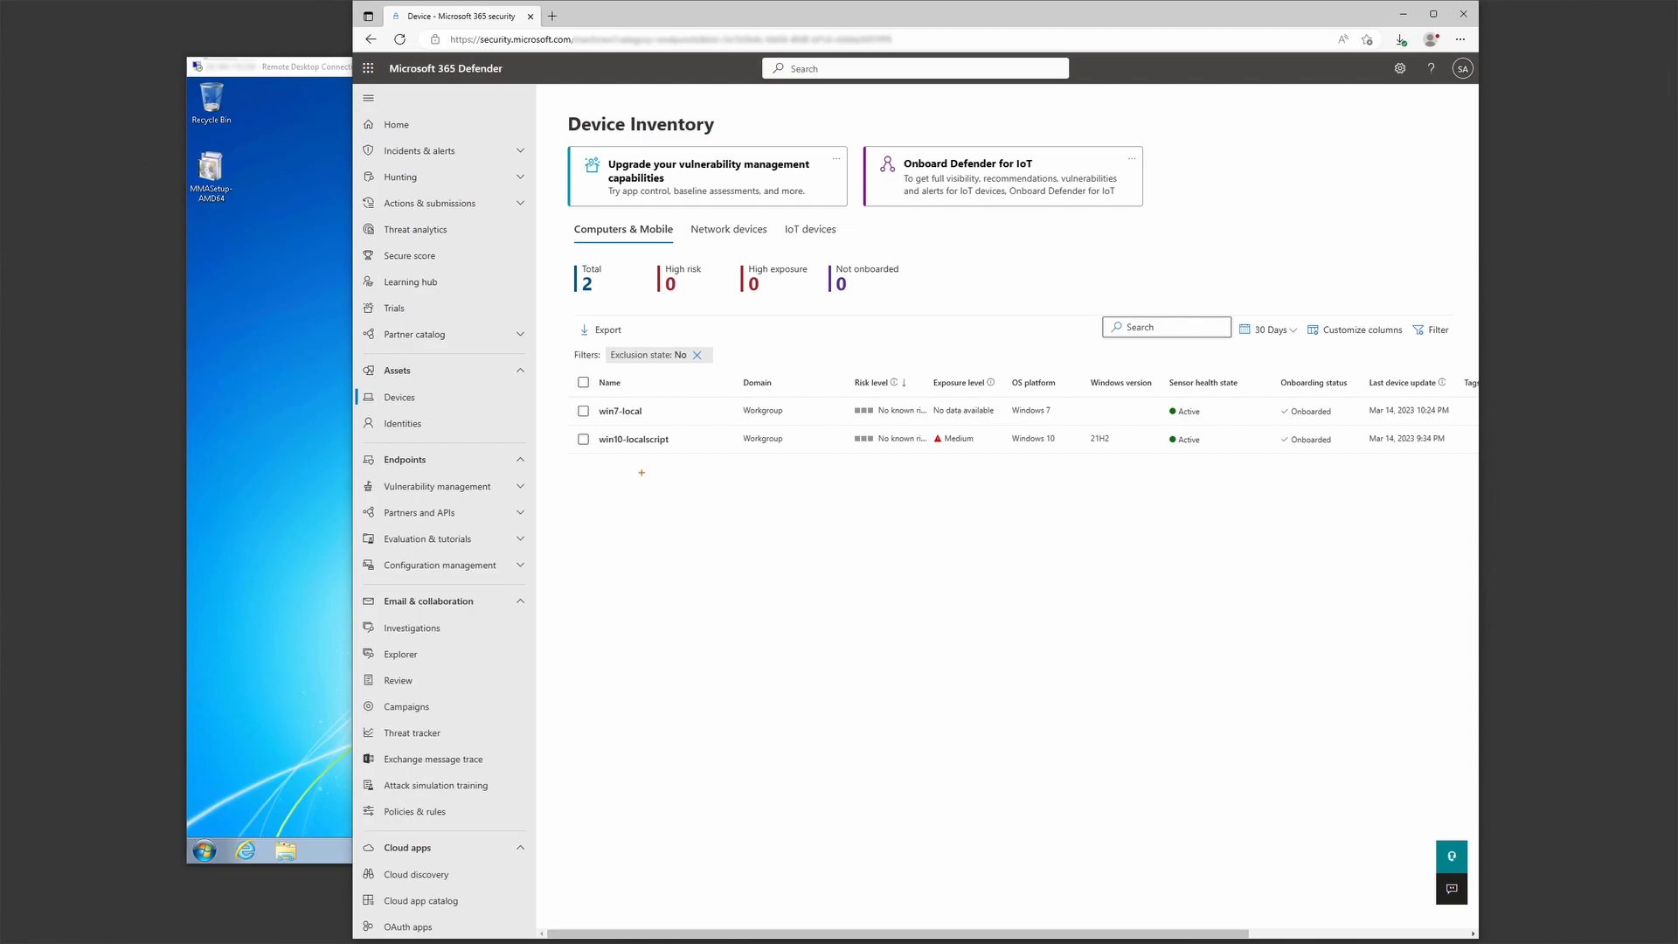
{"action": "left_click_drag", "start_coordinate": [641, 456], "coordinate": [641, 502]}
{"action": "key", "text": "ctrl+z"}
{"action": "left_click_drag", "start_coordinate": [646, 406], "coordinate": [686, 390]}
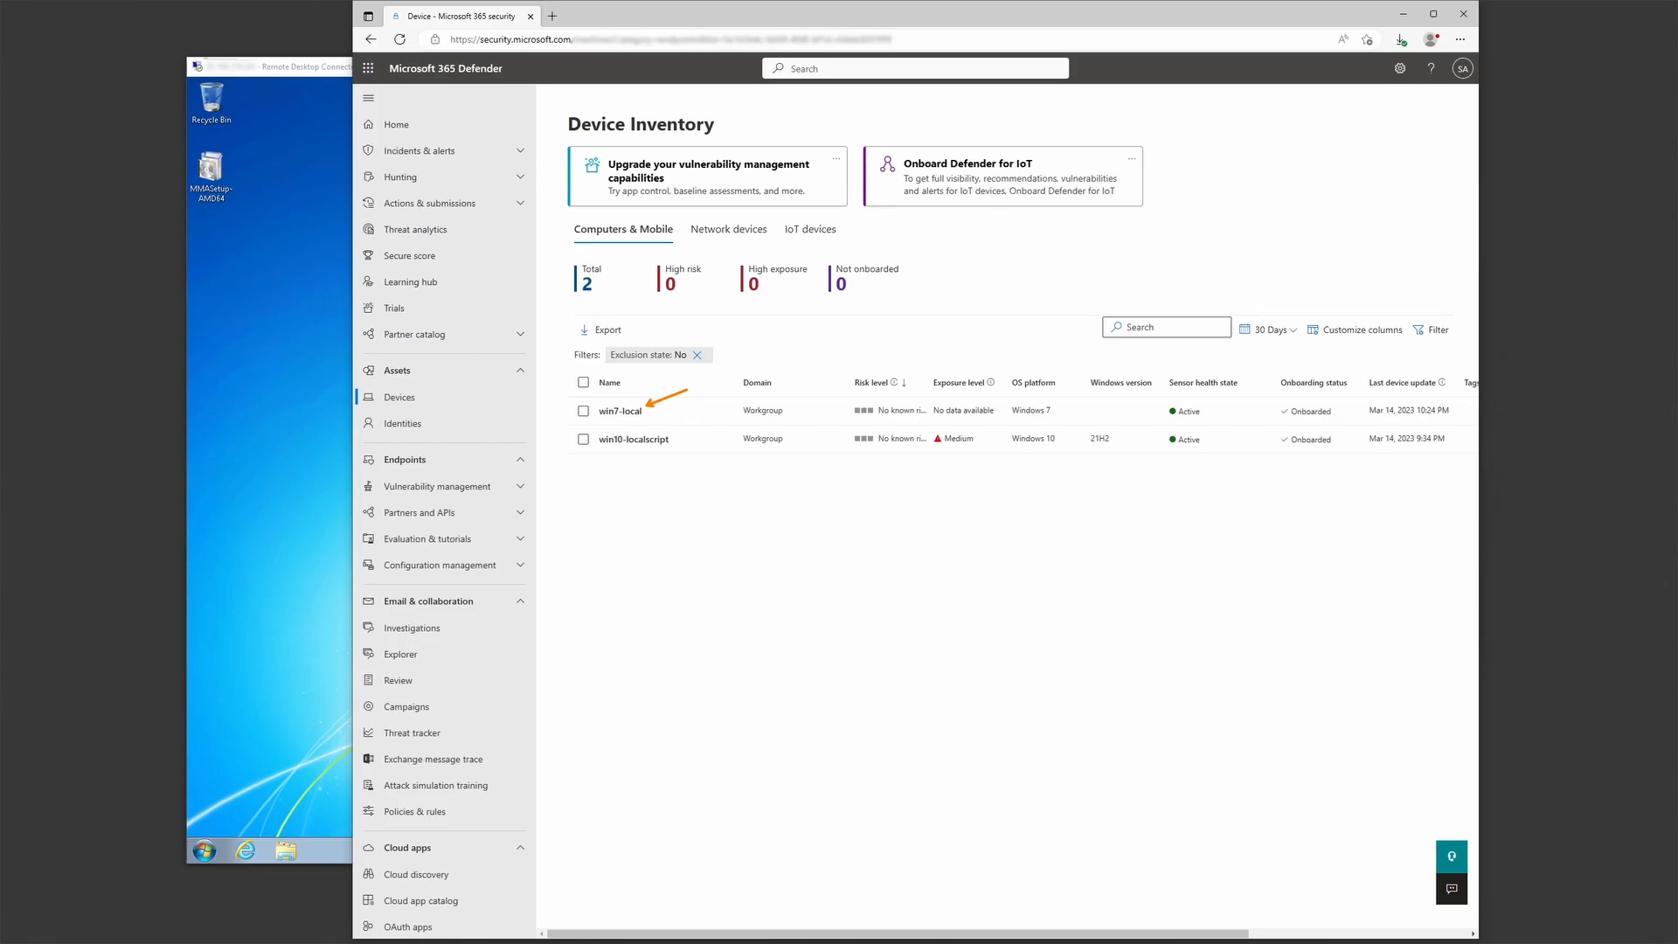